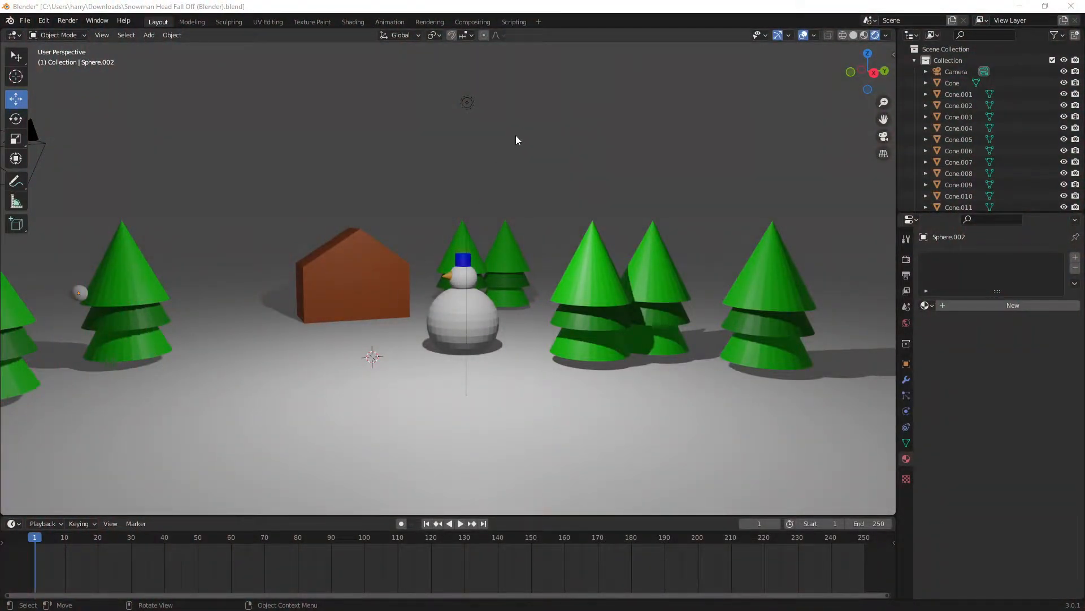
# Step: Select the snowball floating between the two trees and insert a Location, Rotation & Scale keyframe at frame 1
pyautogui.scroll(-4, 504, 294)
pyautogui.moveTo(505, 293); pyautogui.dragTo(418, 284, button='middle')
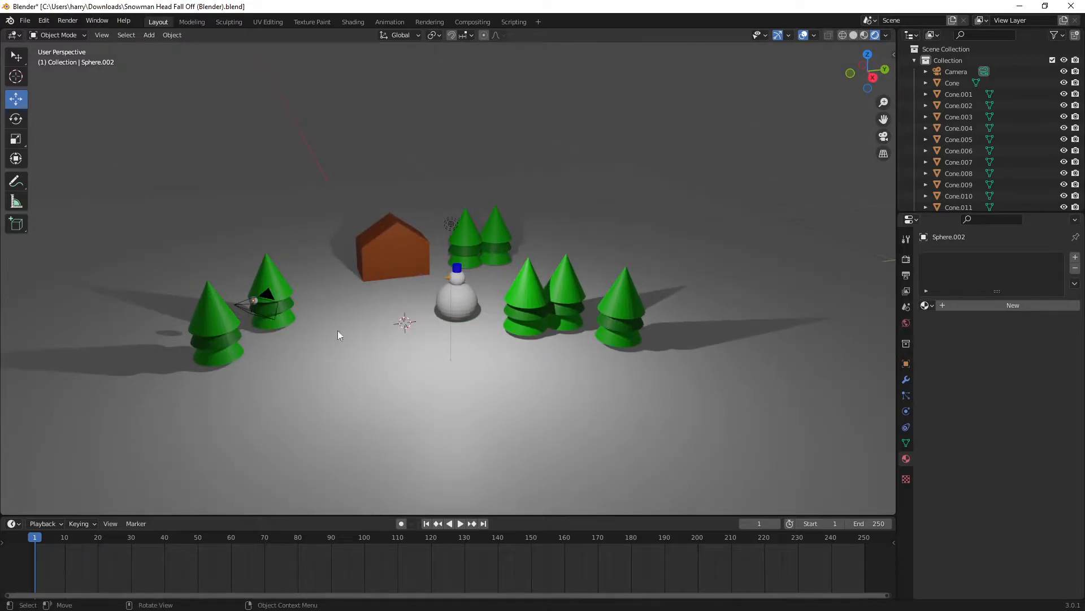
pyautogui.moveTo(337, 335); pyautogui.dragTo(327, 337, button='middle')
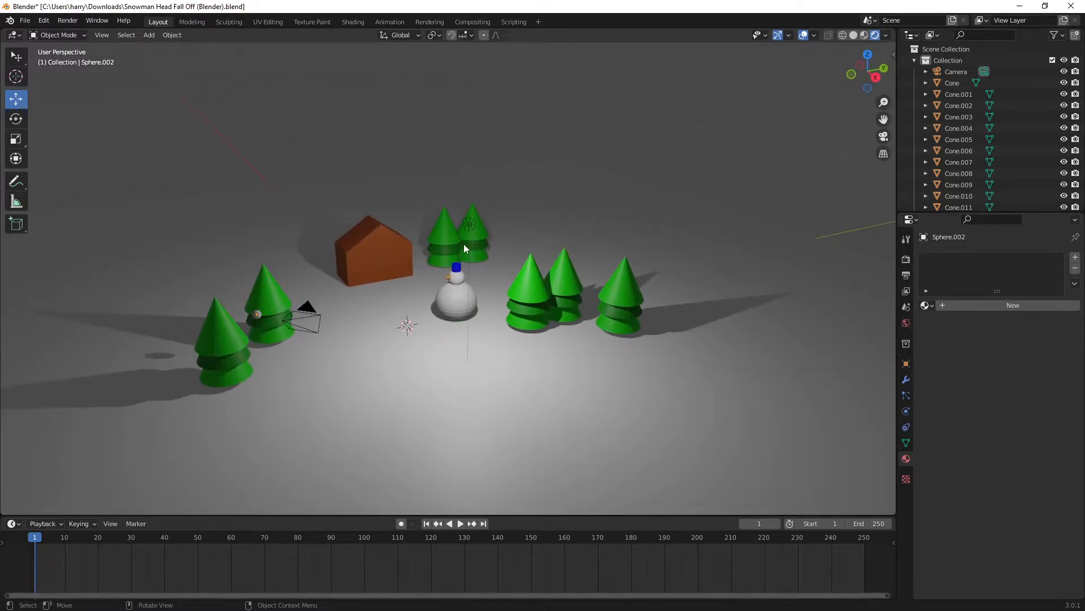
pyautogui.moveTo(334, 311); pyautogui.dragTo(366, 353, button='middle')
pyautogui.moveTo(549, 221); pyautogui.dragTo(331, 249, button='middle')
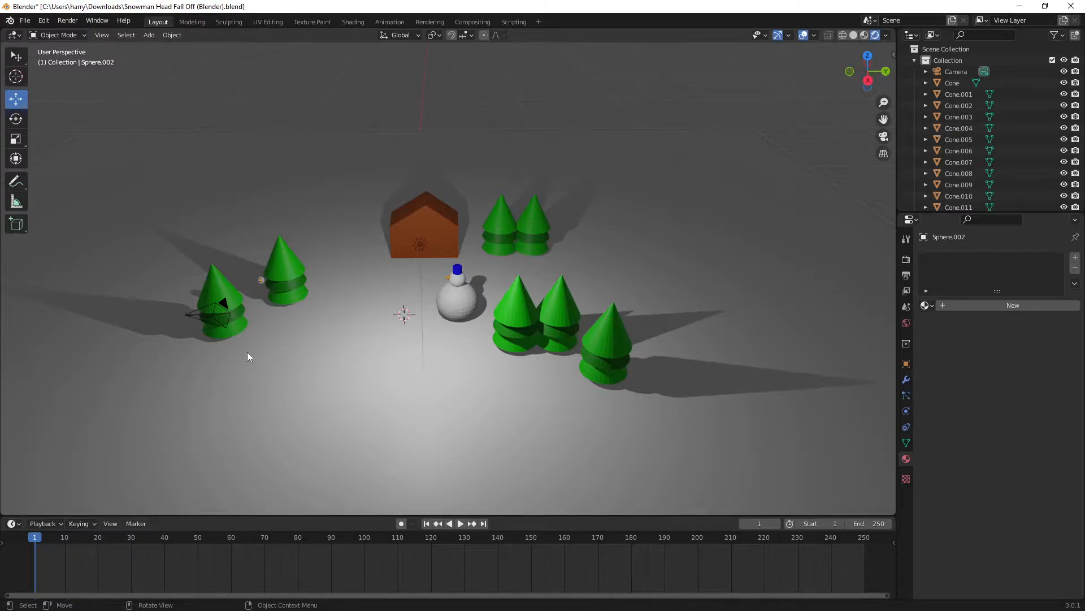
pyautogui.moveTo(333, 328); pyautogui.dragTo(294, 317, button='middle')
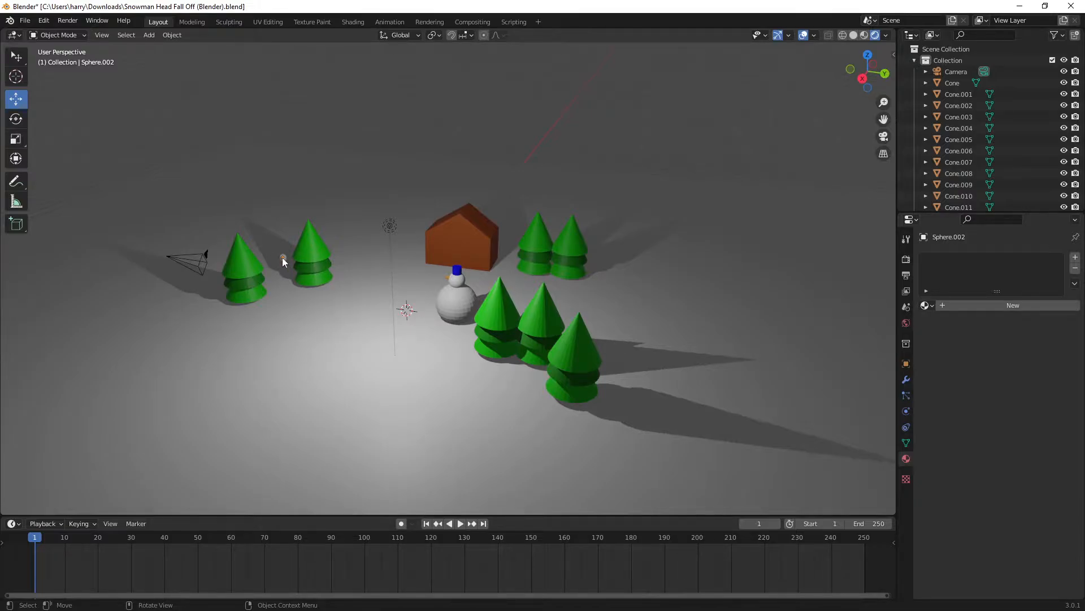
pyautogui.scroll(4, 263, 260)
pyautogui.moveTo(263, 261); pyautogui.dragTo(412, 249, button='middle')
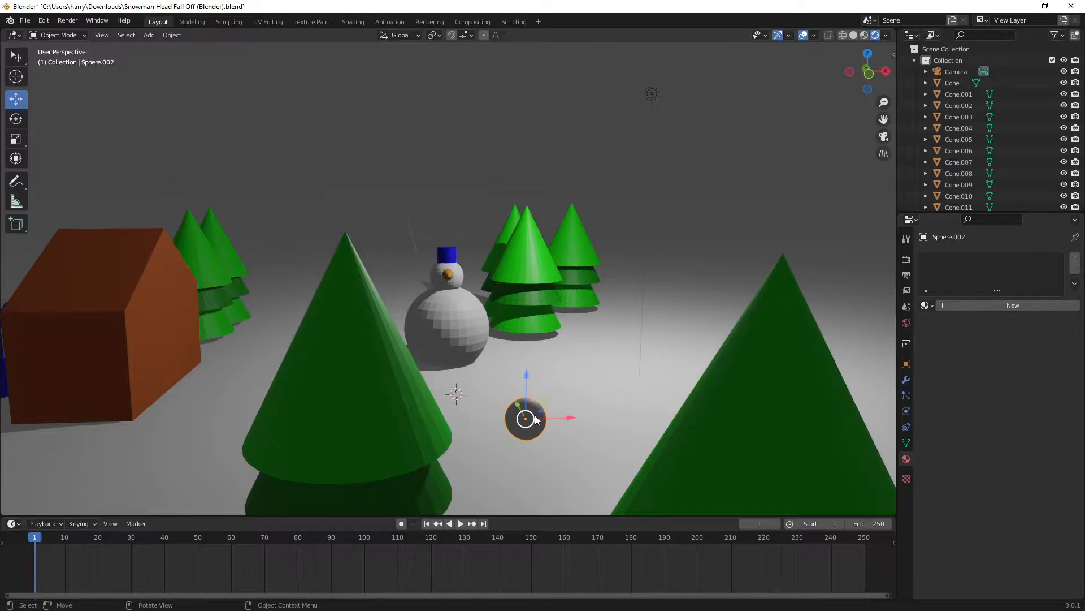
pyautogui.moveTo(536, 420); pyautogui.dragTo(409, 307, button='middle')
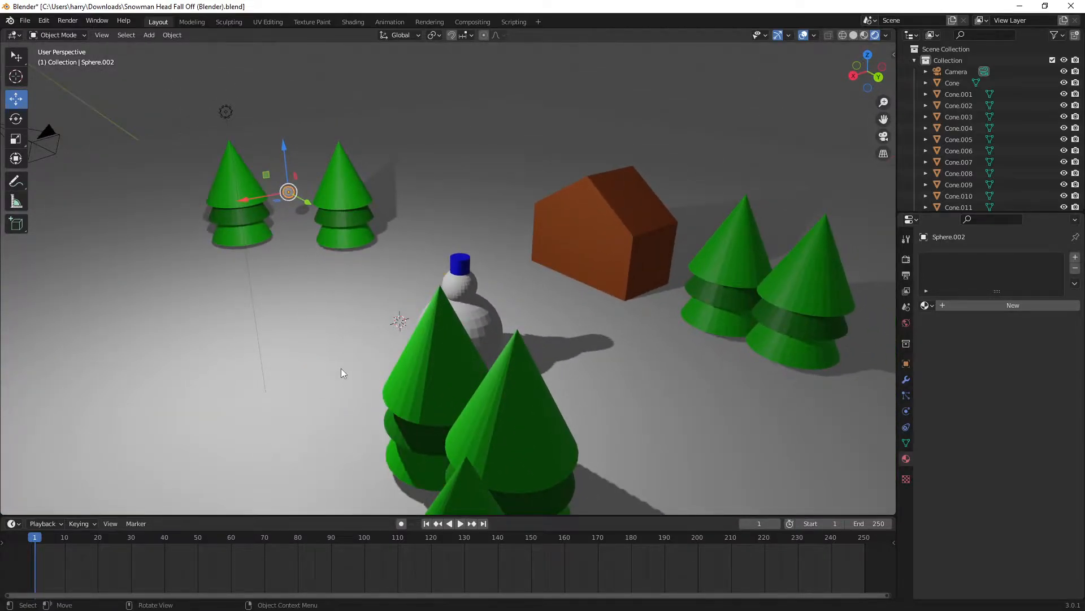
pyautogui.press('i')
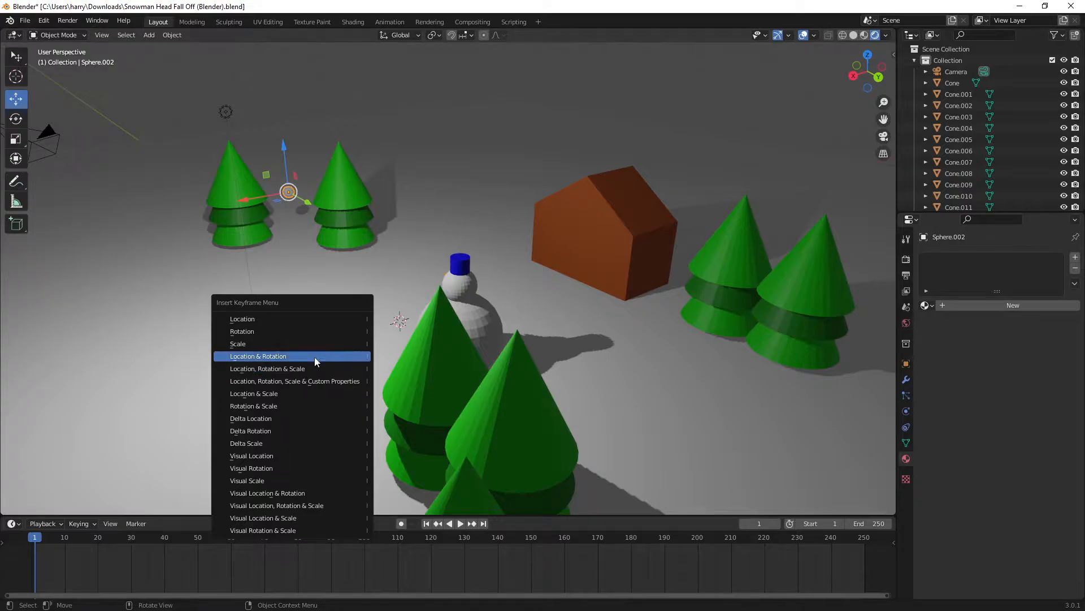
pyautogui.click(281, 367)
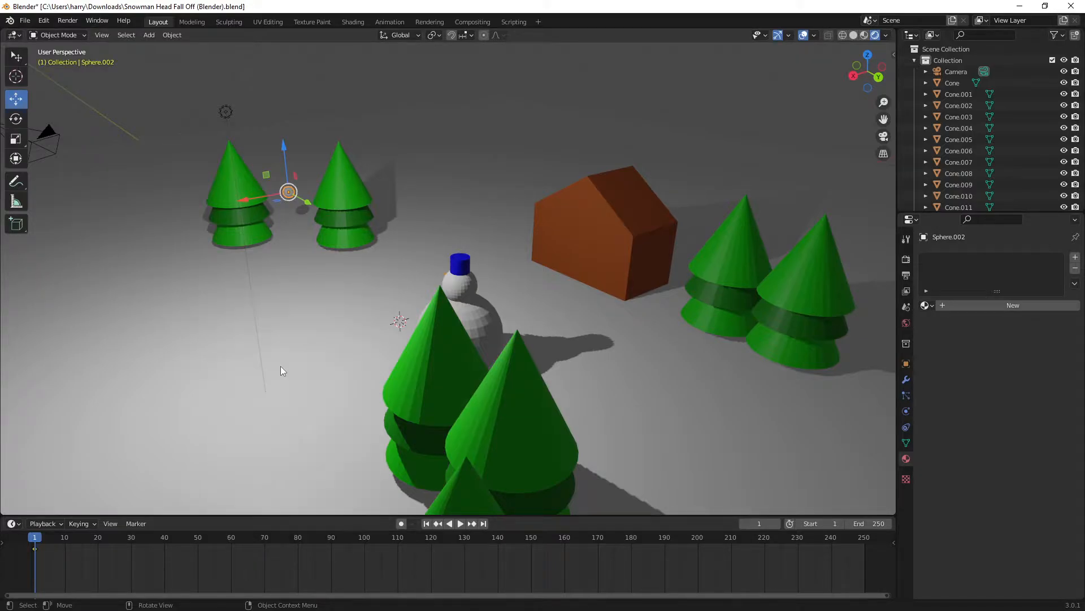
pyautogui.click(48, 539)
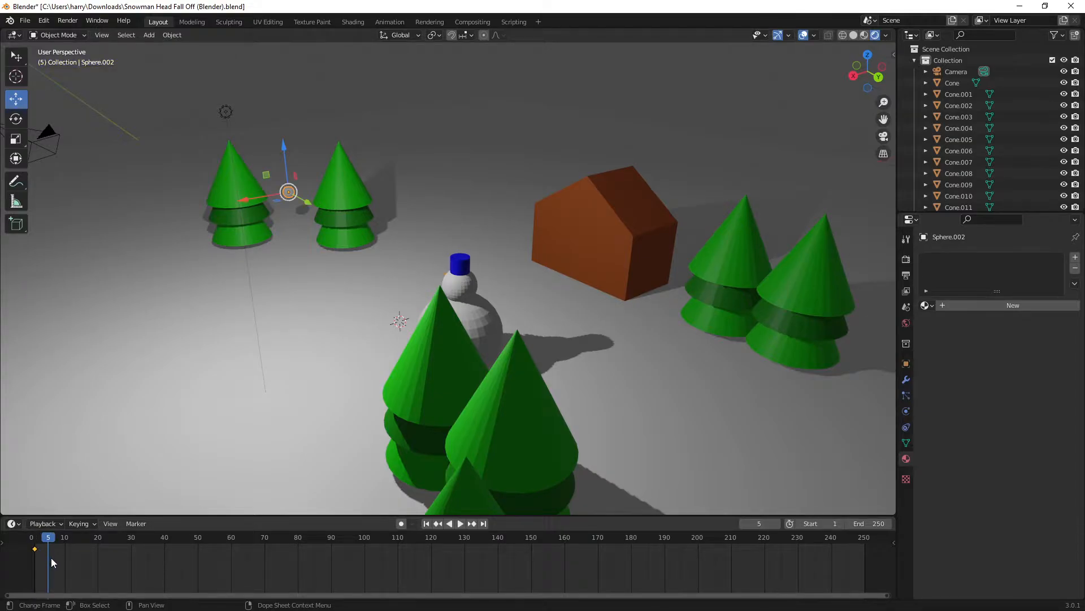
pyautogui.press('space')
pyautogui.click(33, 538)
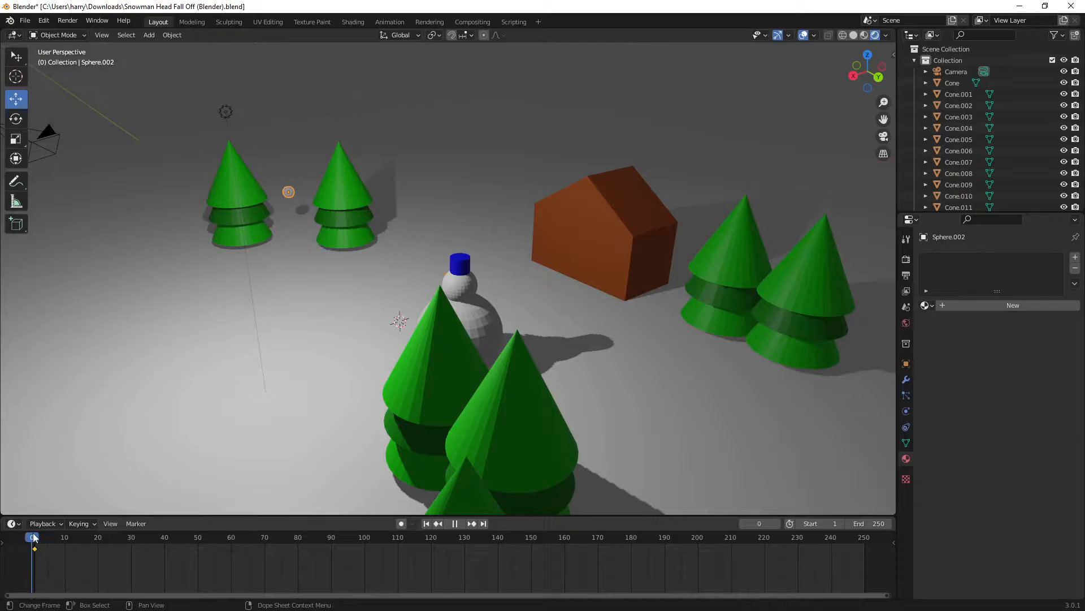
pyautogui.press('space')
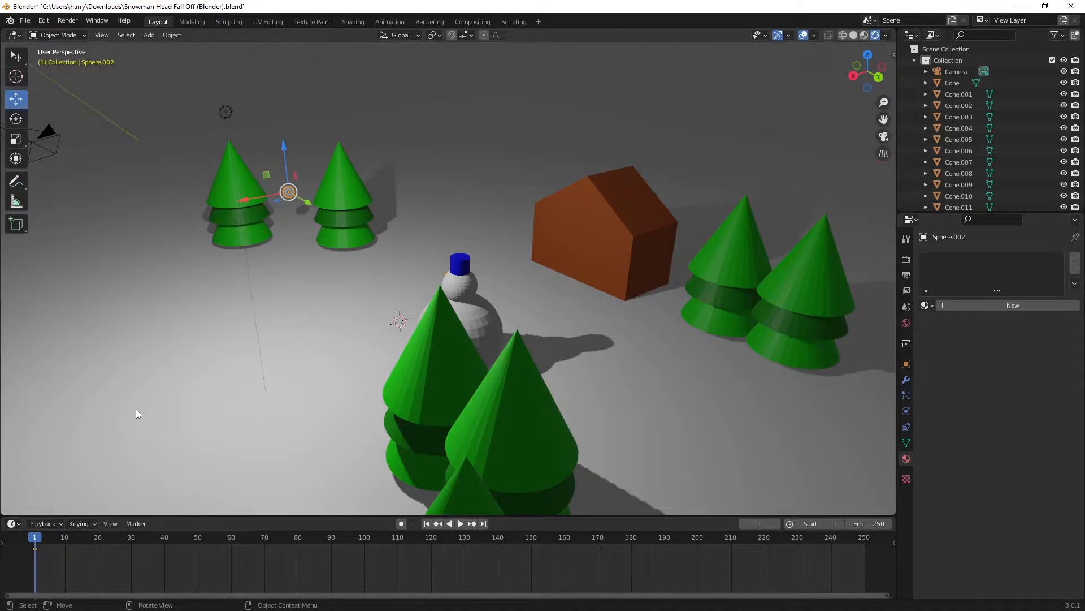
# Step: At frame 20, move the snowball about 9.13 m along Y to the snowman's head and insert a Location, Rotation & Scale keyframe
pyautogui.press('space')
pyautogui.press('space')
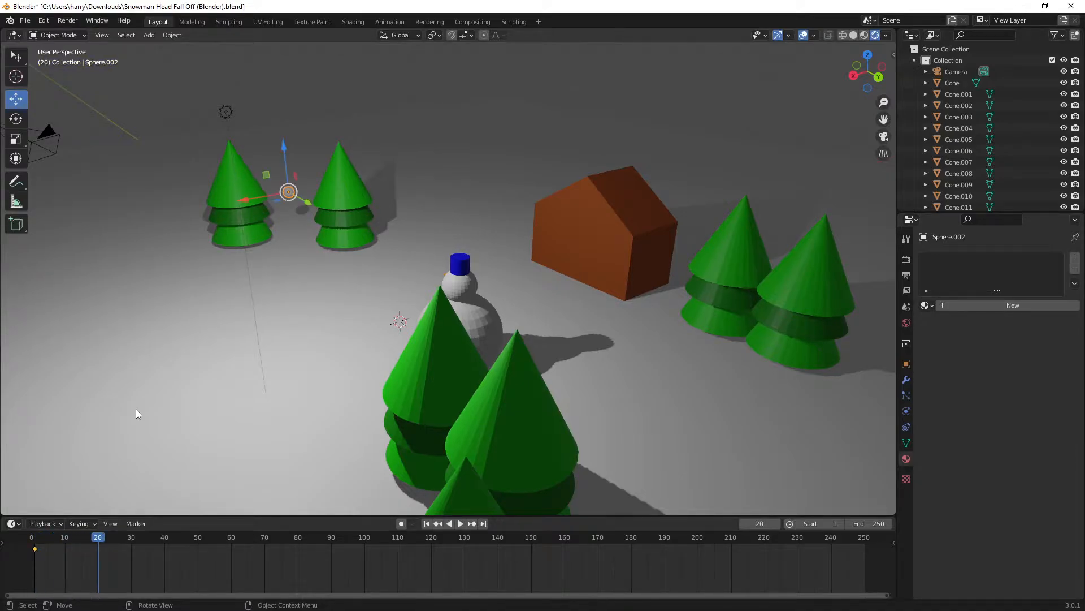
pyautogui.moveTo(174, 377); pyautogui.dragTo(262, 374, button='middle')
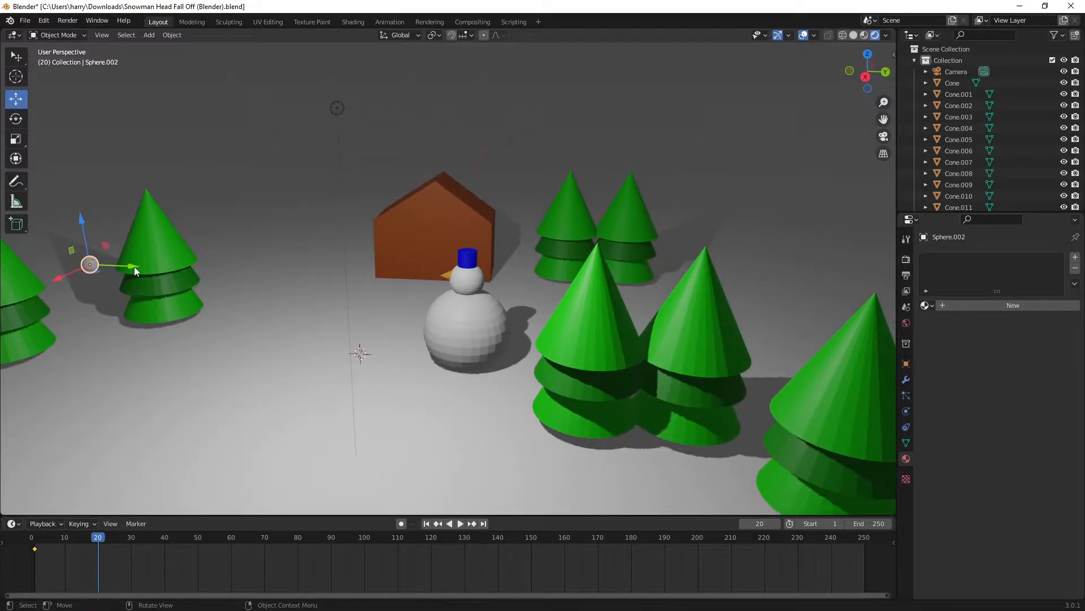
pyautogui.press('g')
pyautogui.press('y')
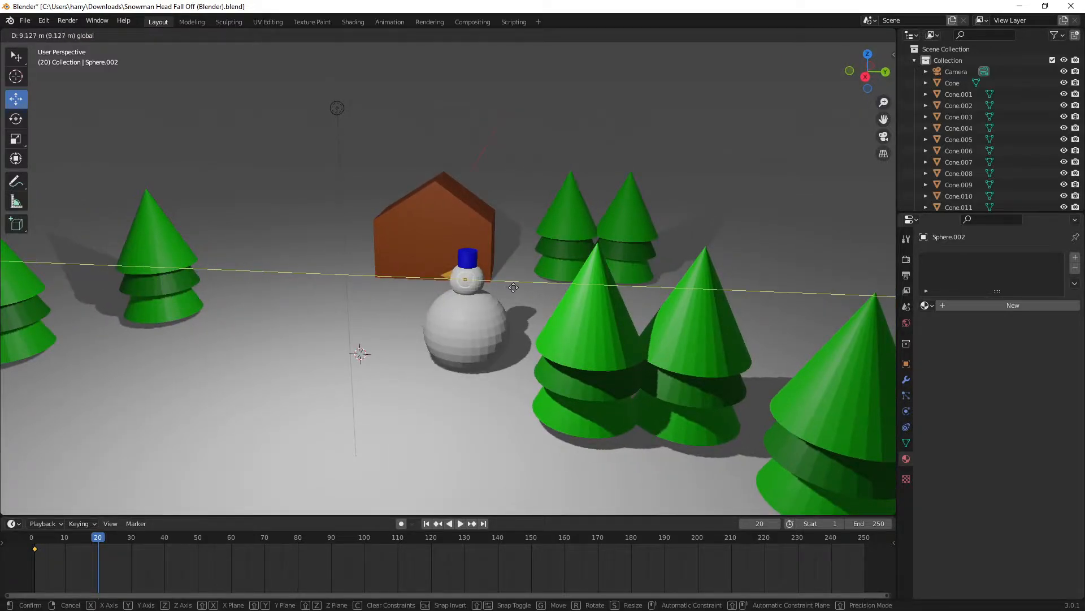
pyautogui.click(512, 288)
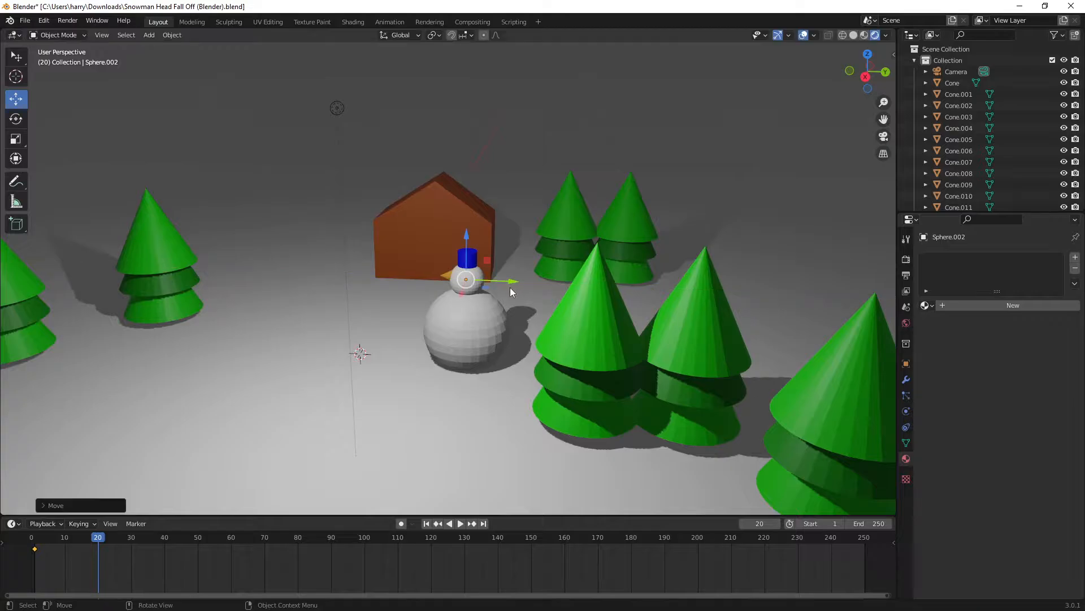
pyautogui.press('i')
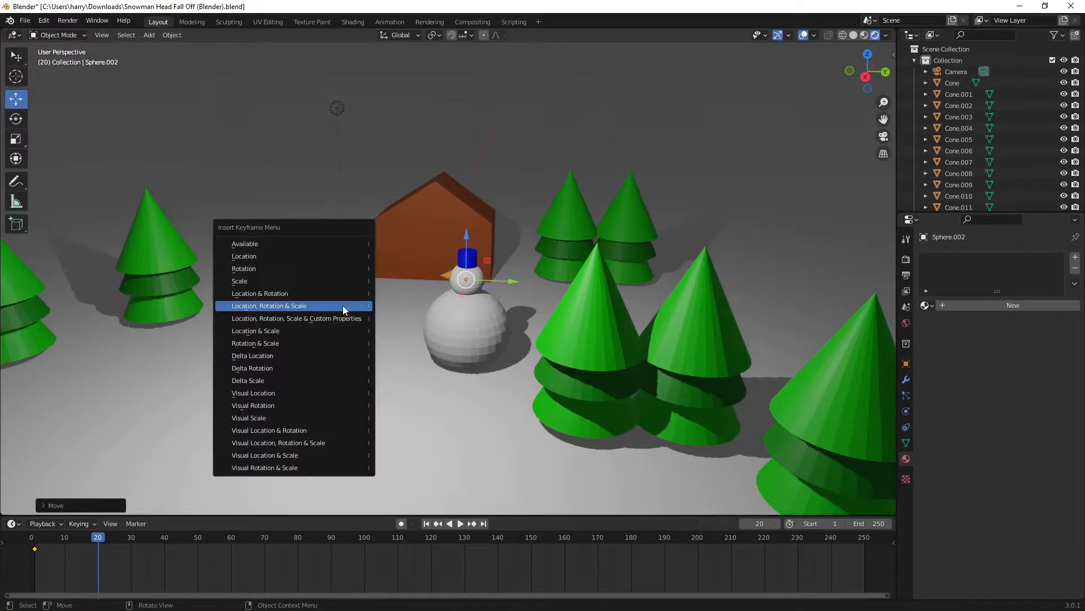
pyautogui.click(344, 305)
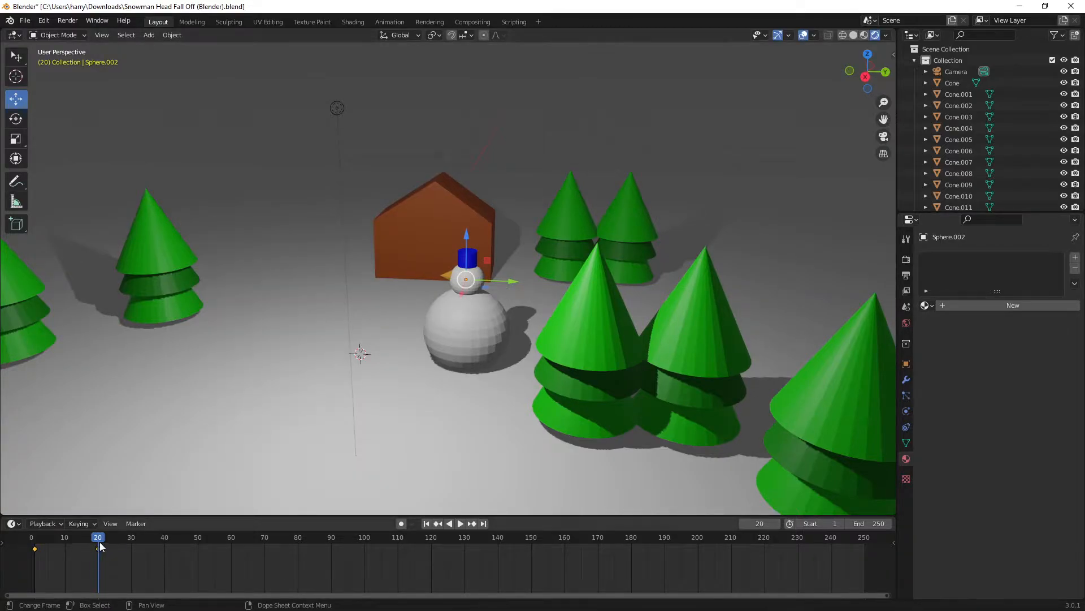
# Step: Play back the snowball's flight towards the snowman from frame 1
pyautogui.moveTo(100, 540); pyautogui.dragTo(35, 535)
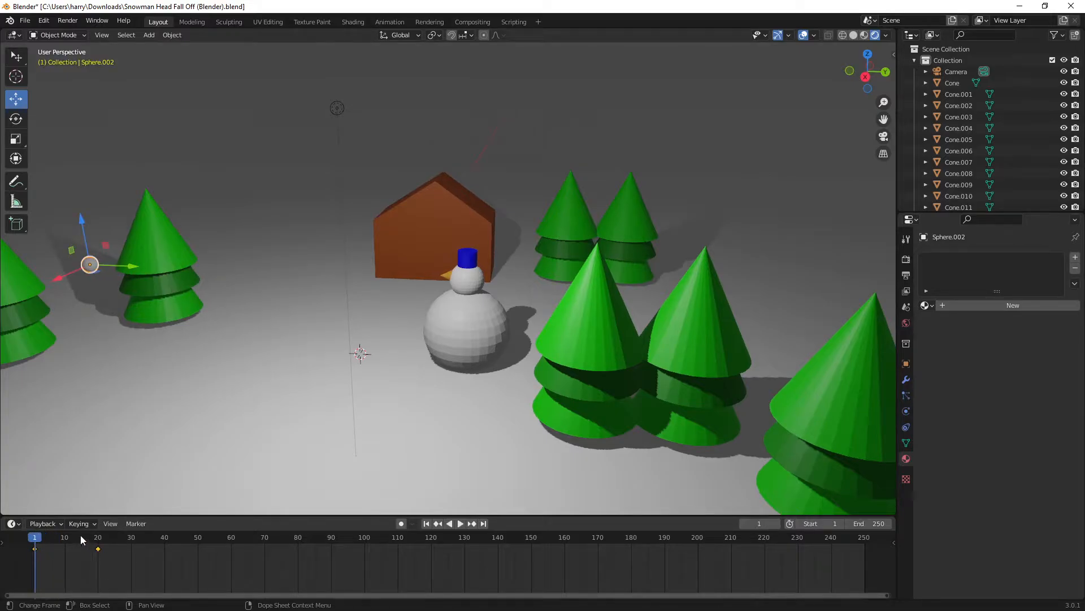
pyautogui.press('space')
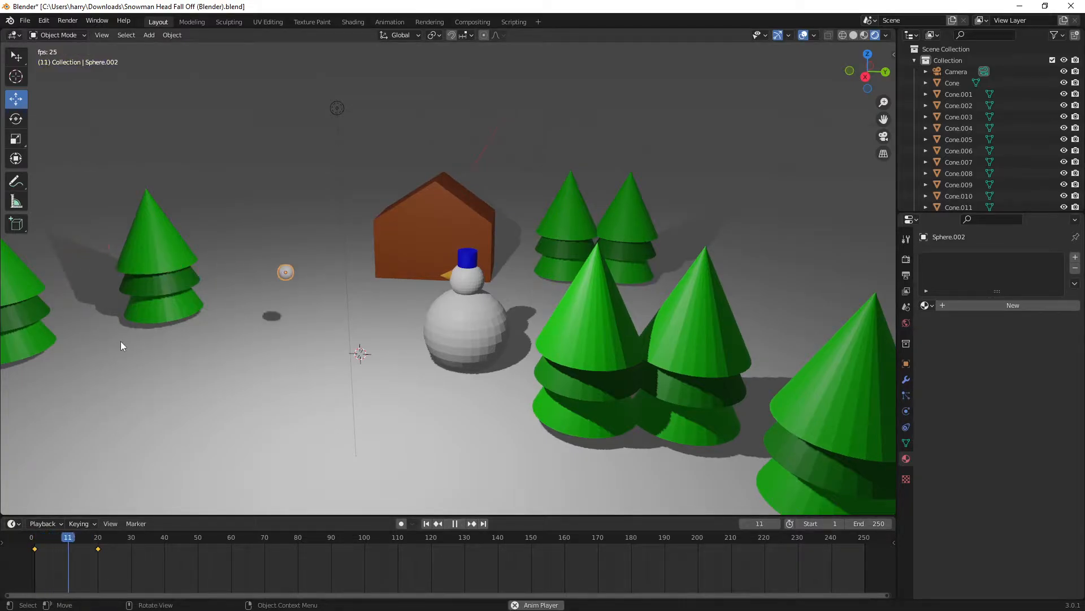
pyautogui.press('space')
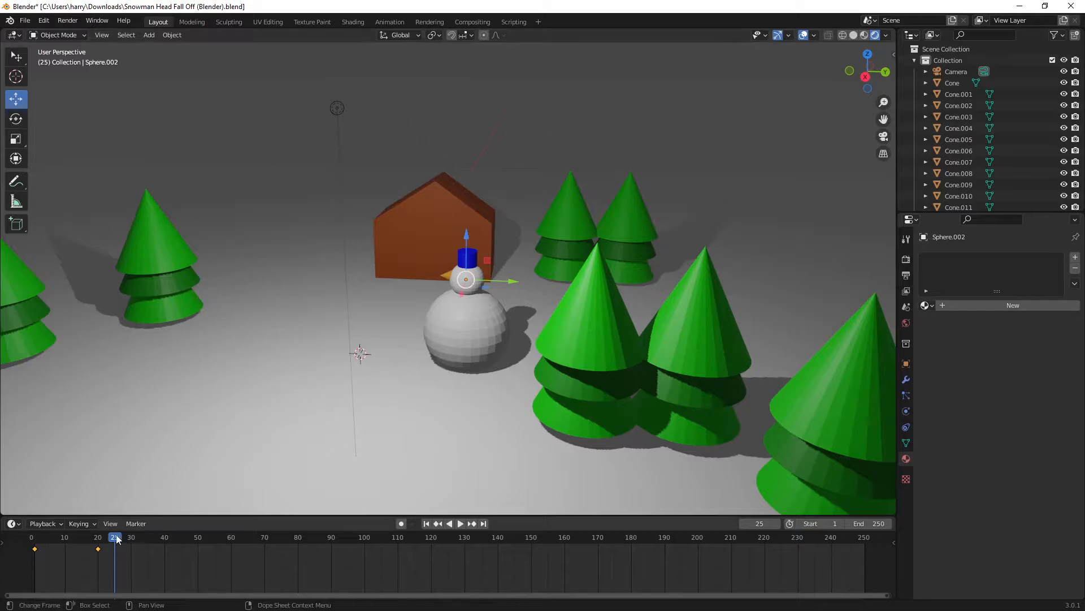
# Step: At frame 29, move the snowball along Y past the snowman, lower it slightly, and insert a Location, Rotation & Scale keyframe
pyautogui.moveTo(113, 537); pyautogui.dragTo(99, 536)
pyautogui.press('space')
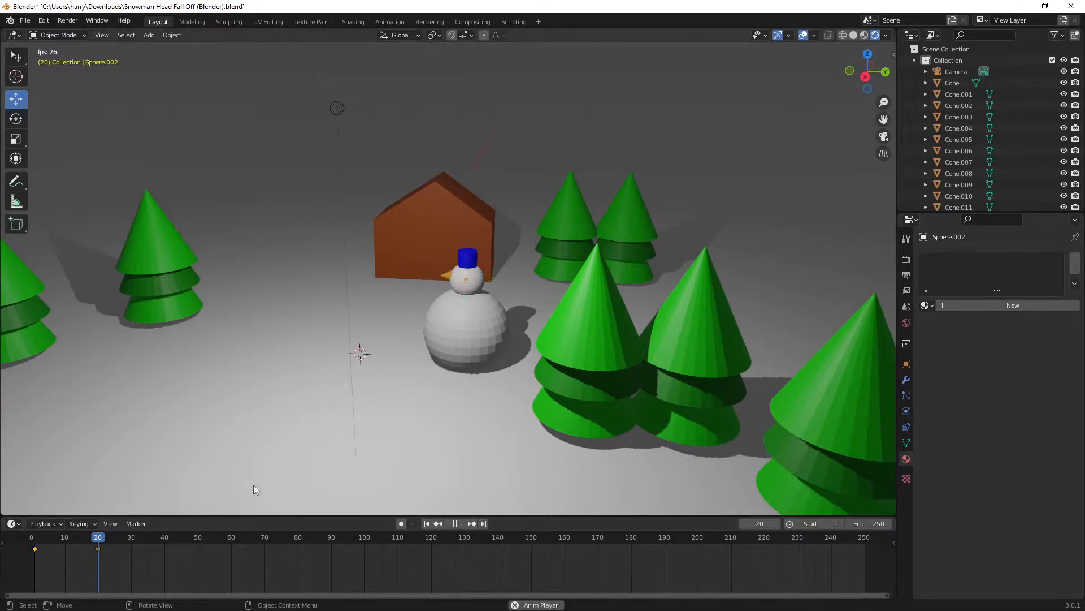
pyautogui.press('space')
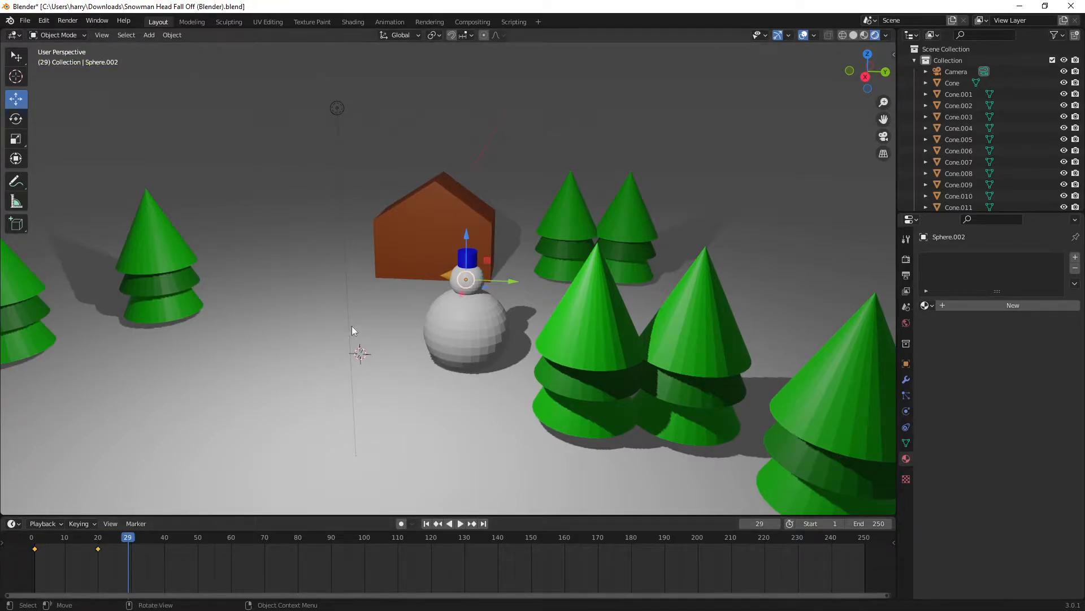
pyautogui.moveTo(511, 281); pyautogui.dragTo(624, 286)
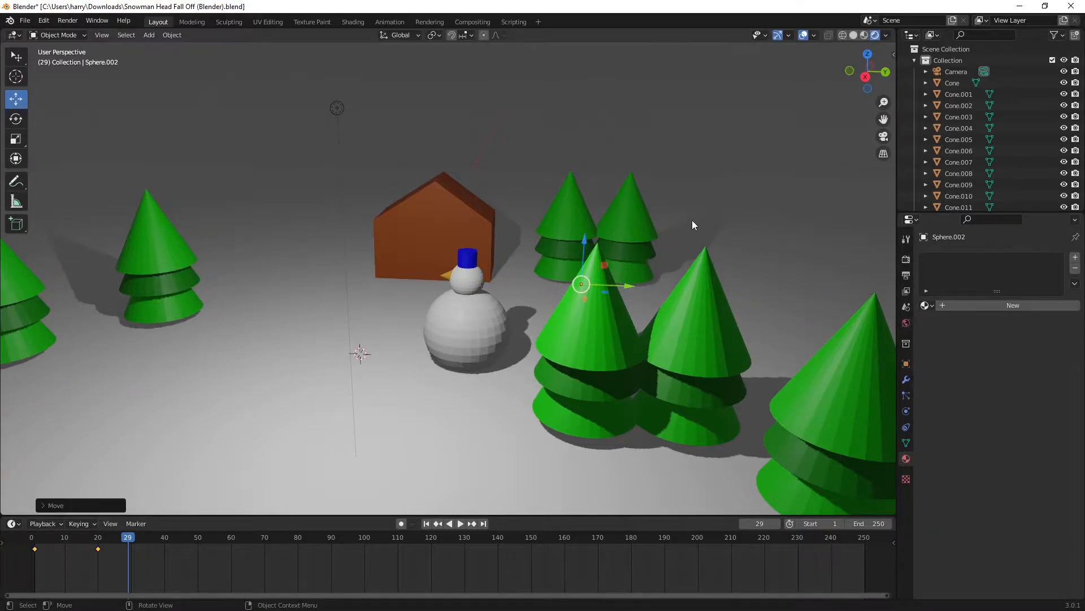
pyautogui.moveTo(692, 219); pyautogui.dragTo(358, 263, button='middle')
pyautogui.moveTo(332, 249); pyautogui.dragTo(344, 274)
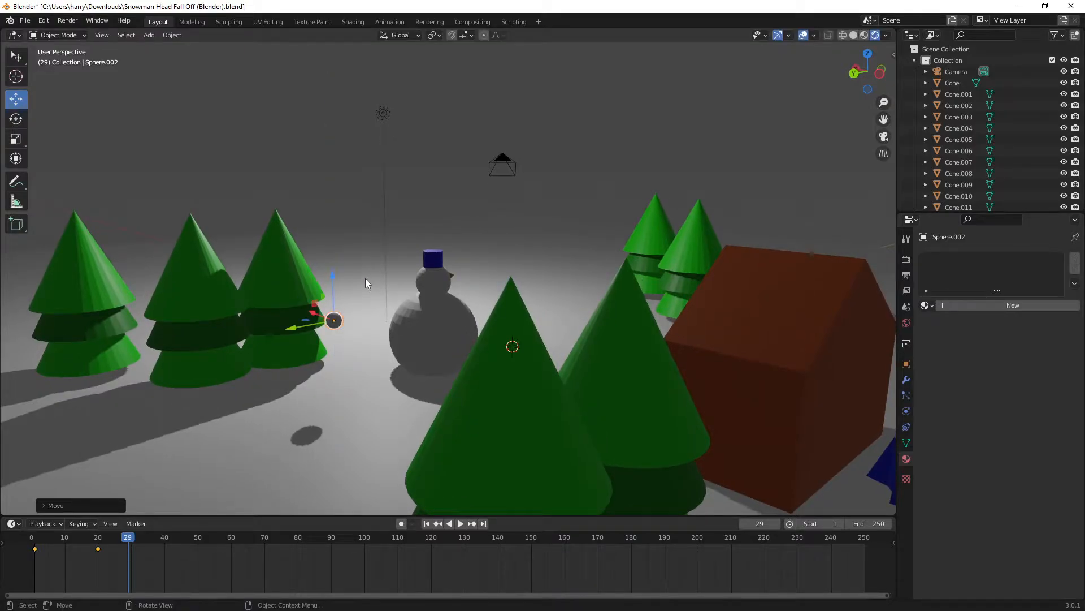
pyautogui.press('i')
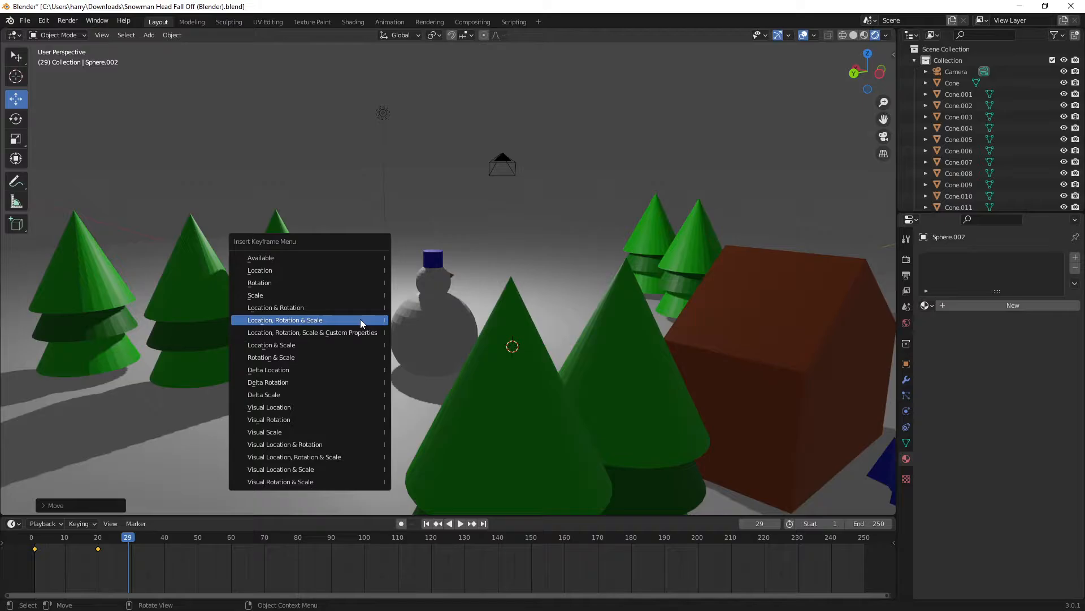
pyautogui.click(298, 321)
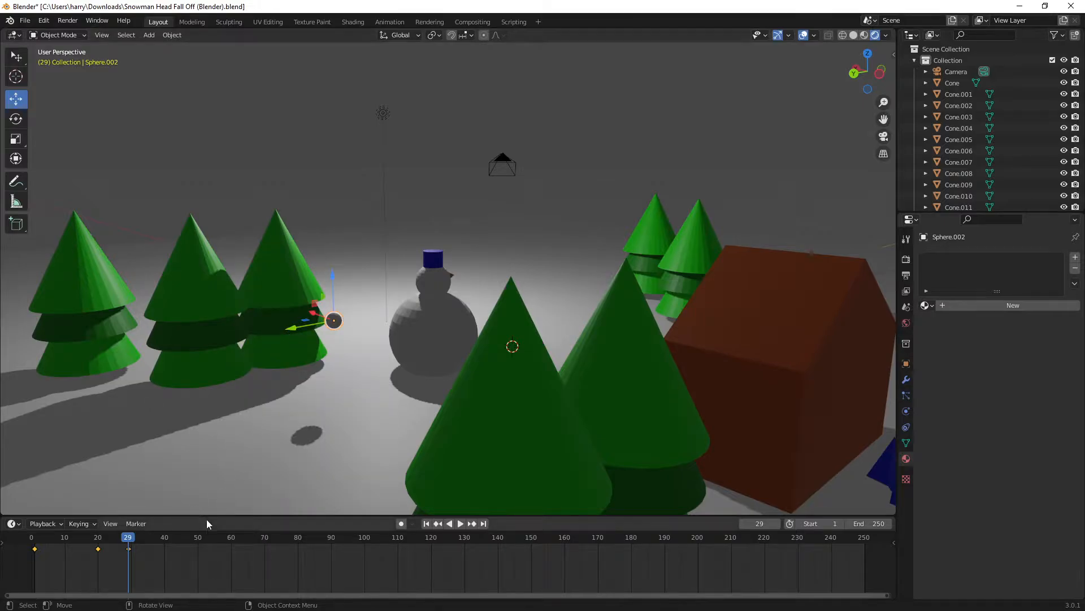
# Step: At frame 38, move the snowball farther along Y, lower it about 0.75 m, and insert a Location, Rotation & Scale keyframe
pyautogui.press('space')
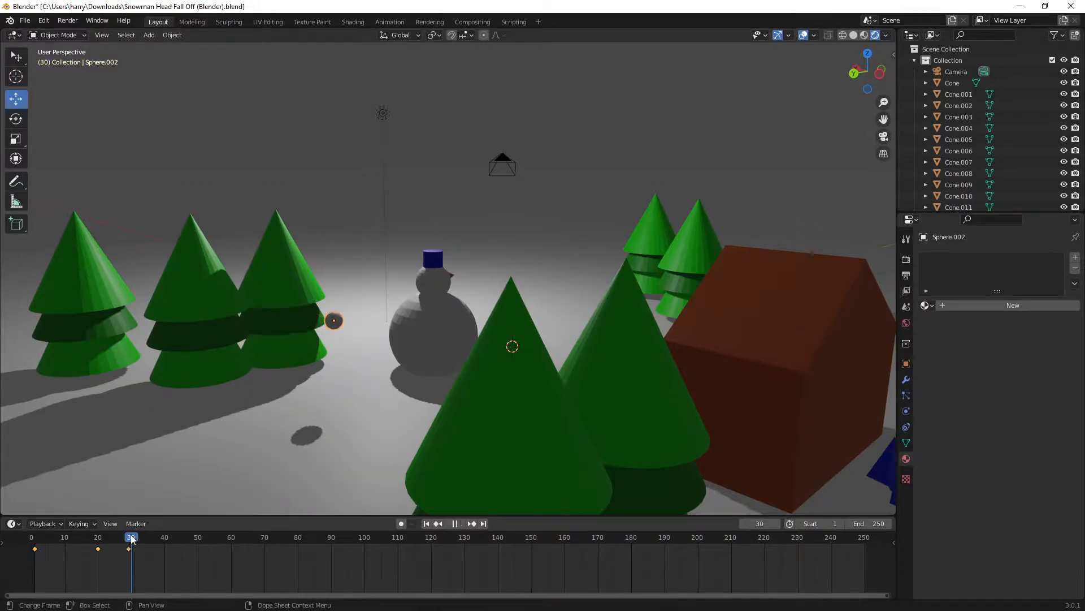
pyautogui.moveTo(131, 538); pyautogui.dragTo(158, 540)
pyautogui.press('space')
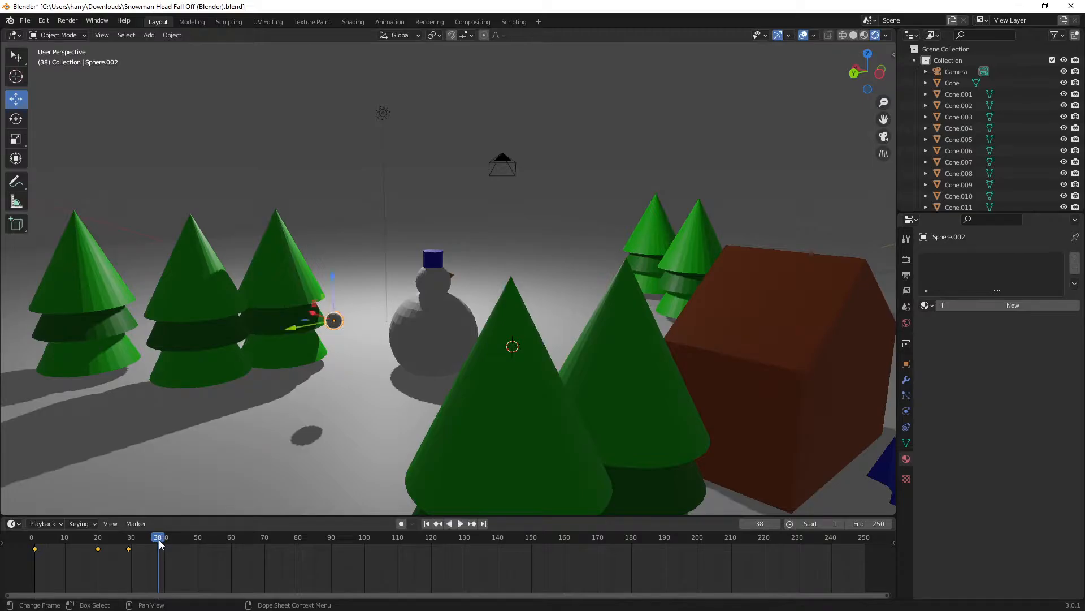
pyautogui.press('g')
pyautogui.press('y')
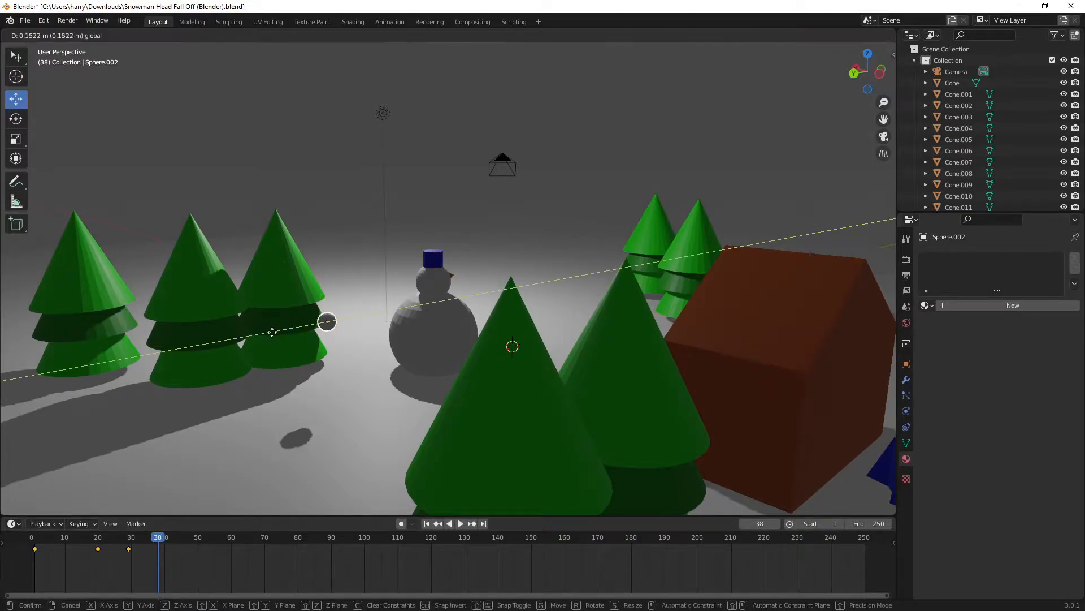
pyautogui.click(248, 297)
pyautogui.press('g')
pyautogui.press('z')
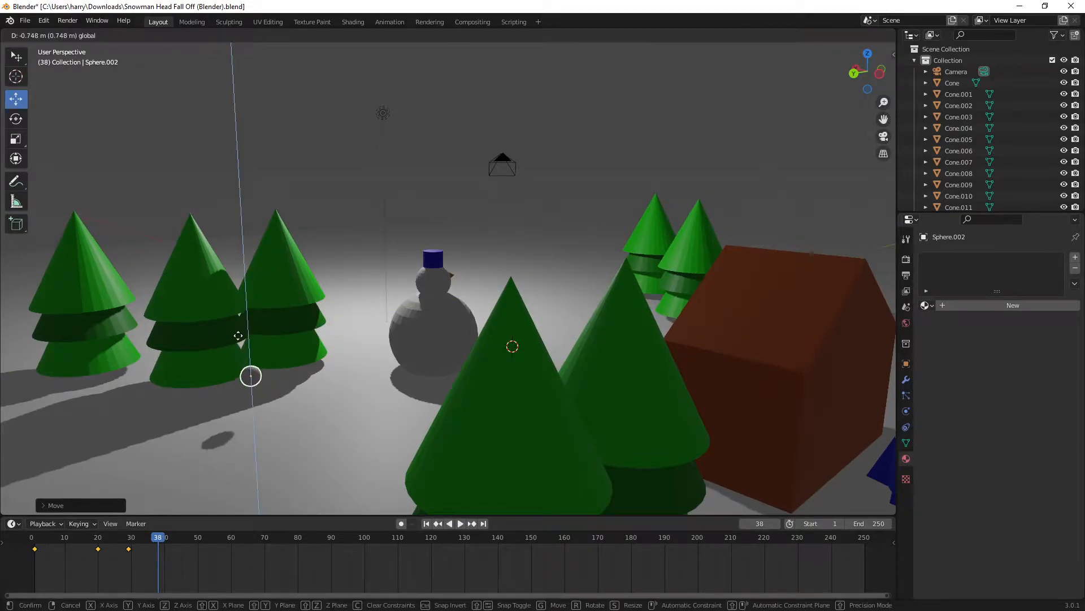
pyautogui.click(238, 335)
pyautogui.press('i')
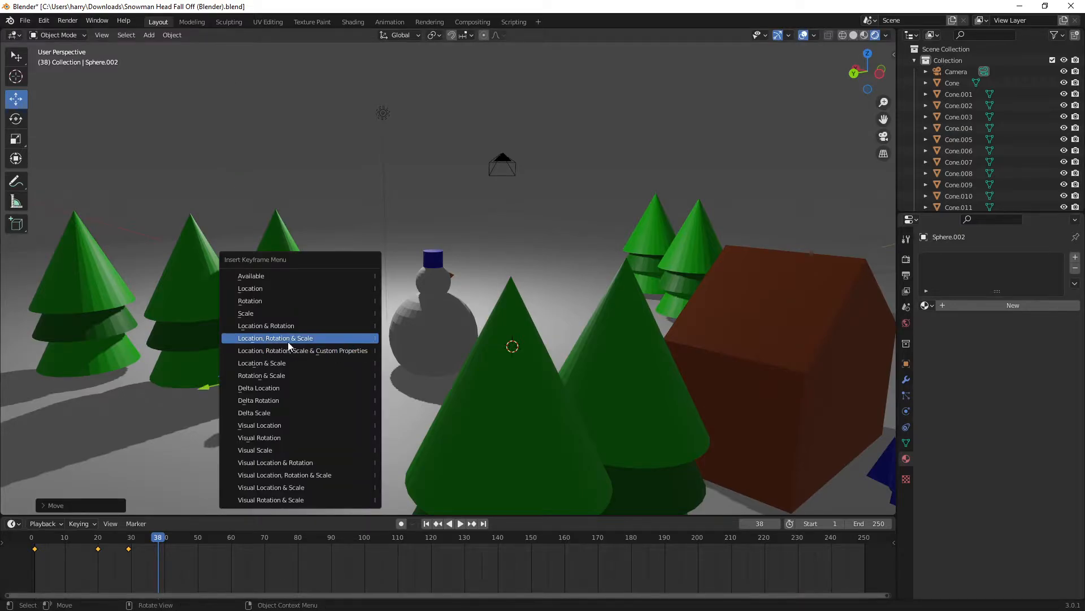
pyautogui.click(287, 341)
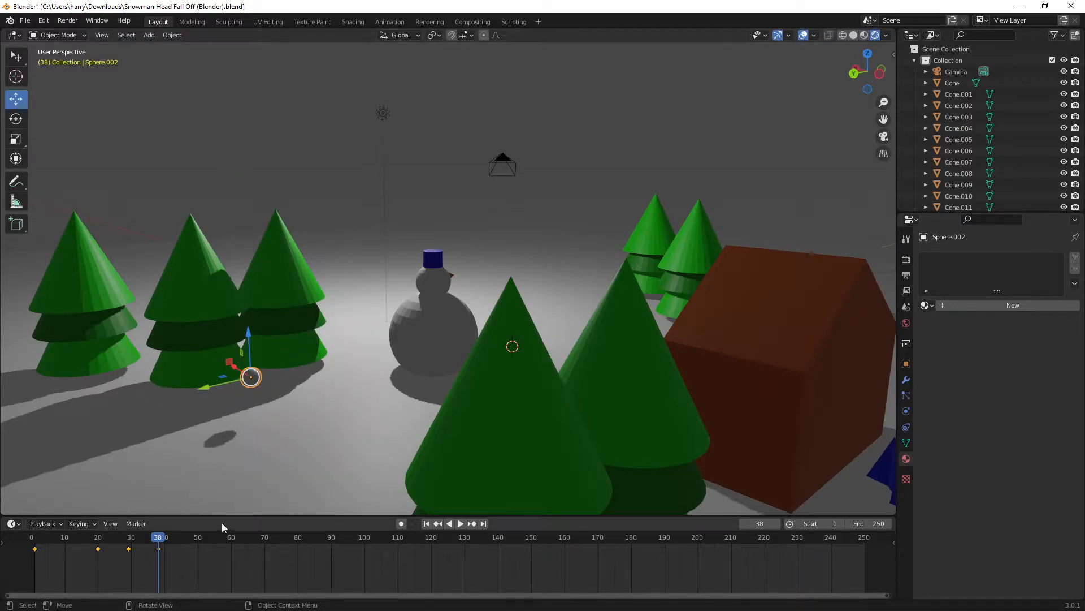
# Step: At frame 47, move the snowball farther along Y, lower it close to the ground, and insert a keyframe
pyautogui.press('space')
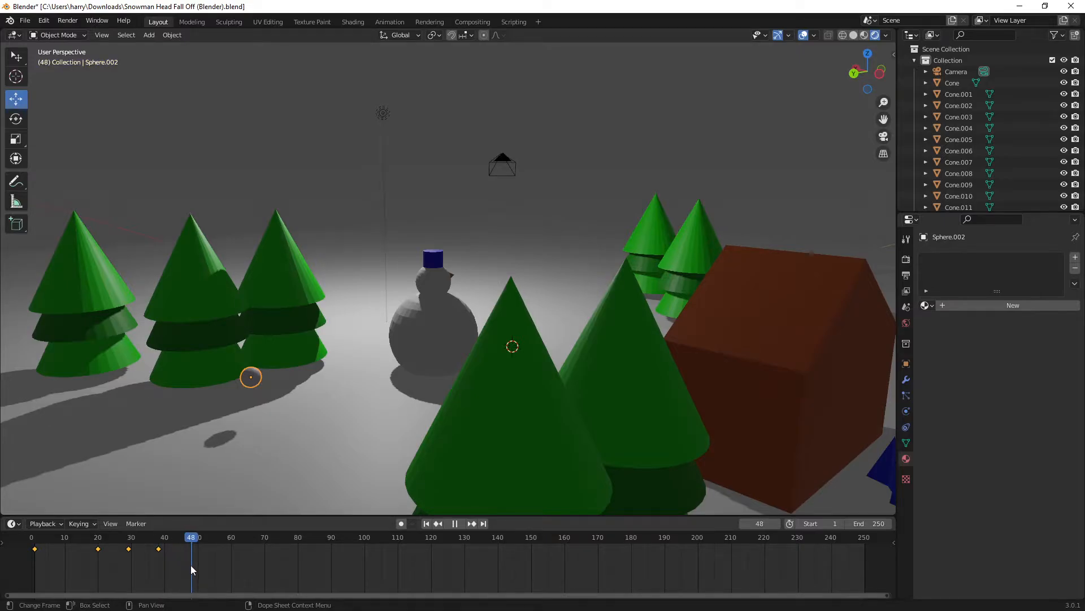
pyautogui.press('space')
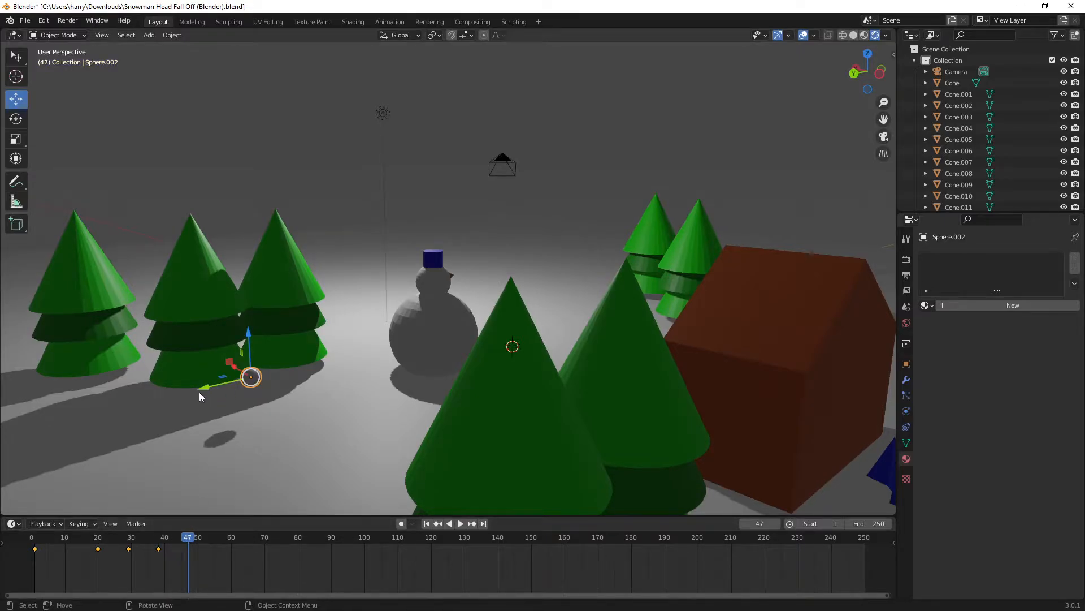
pyautogui.moveTo(199, 396); pyautogui.dragTo(112, 413)
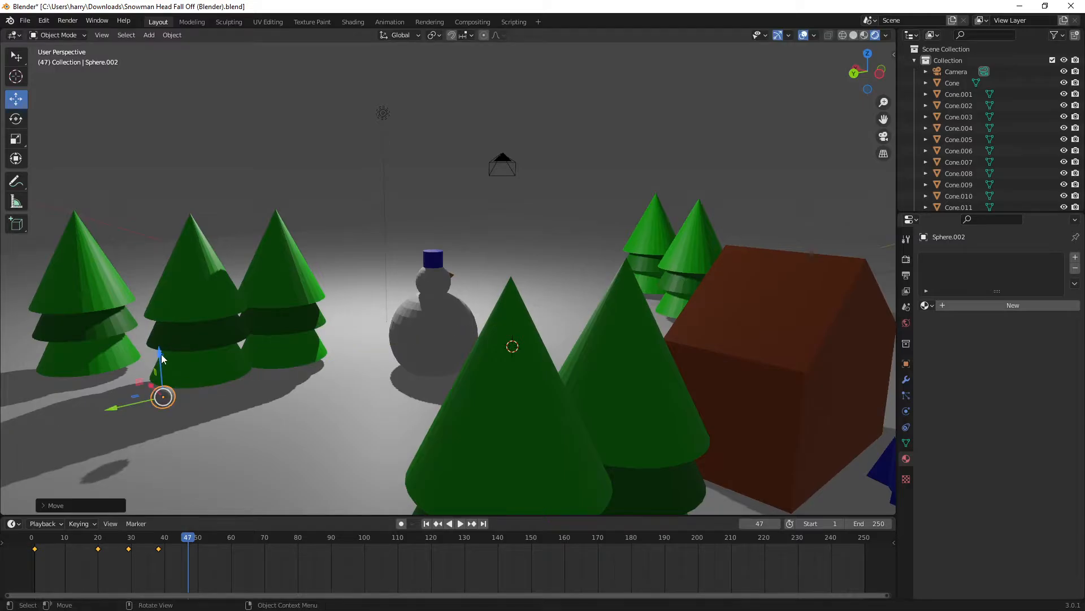
pyautogui.moveTo(162, 357); pyautogui.dragTo(162, 390)
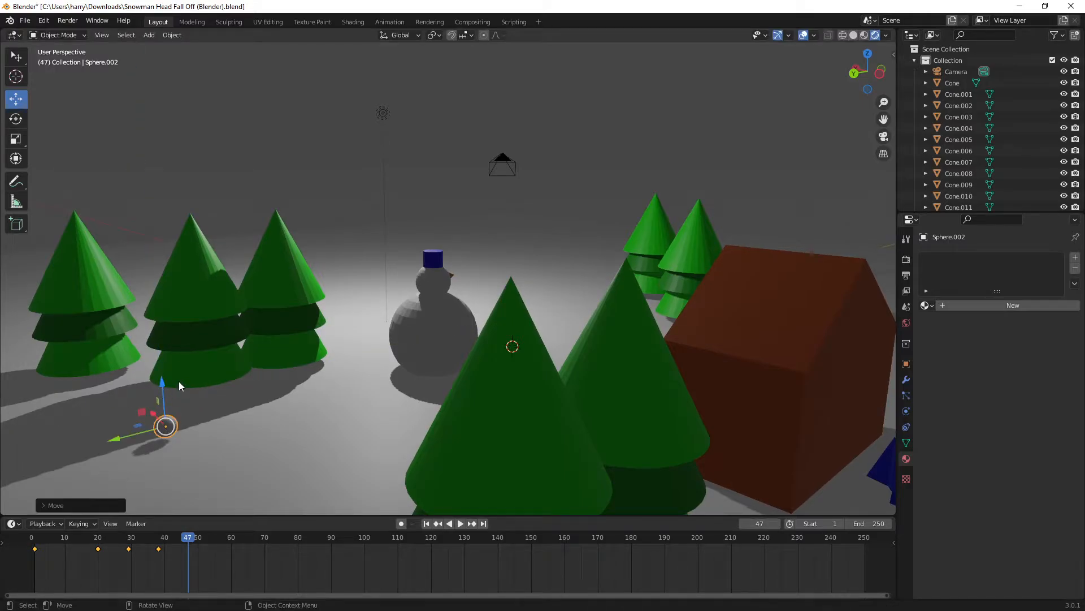
pyautogui.press('i')
pyautogui.click(142, 380)
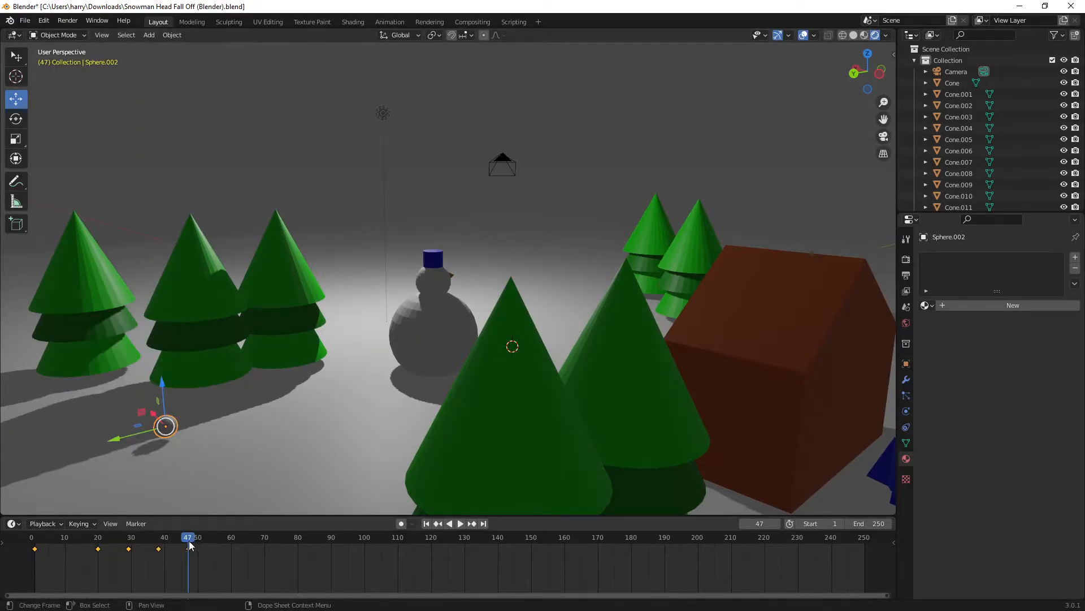
# Step: At frame 56, move the snowball farther along Y, lower it slightly, and insert a Location, Rotation & Scale keyframe
pyautogui.moveTo(189, 544); pyautogui.dragTo(218, 540)
pyautogui.moveTo(211, 461); pyautogui.dragTo(249, 427, button='middle')
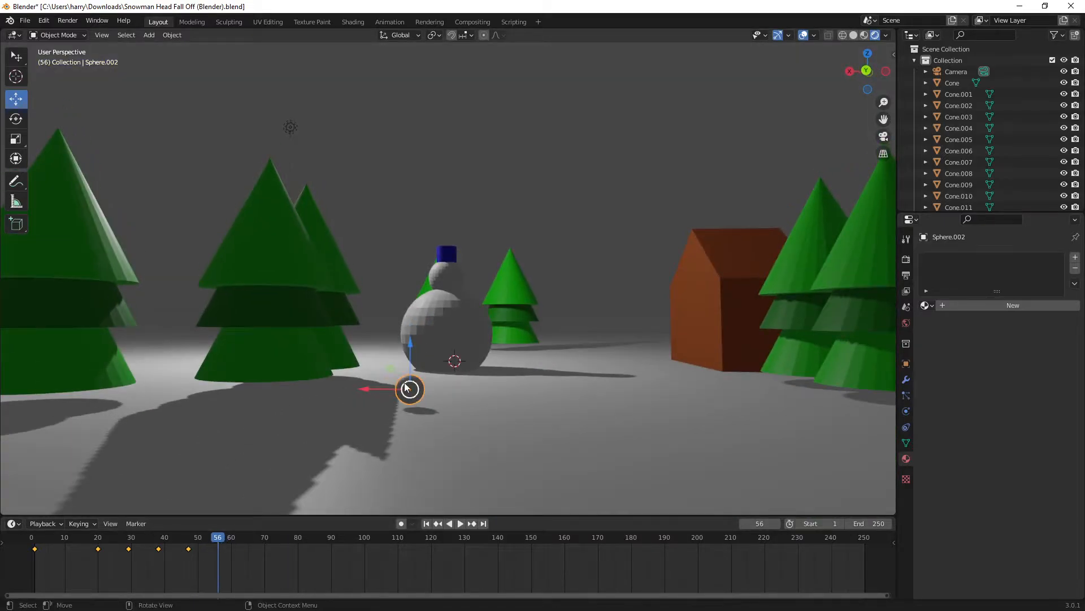
pyautogui.moveTo(410, 408); pyautogui.dragTo(353, 414, button='middle')
pyautogui.moveTo(140, 411); pyautogui.dragTo(102, 418)
pyautogui.moveTo(130, 378); pyautogui.dragTo(125, 383)
pyautogui.press('i')
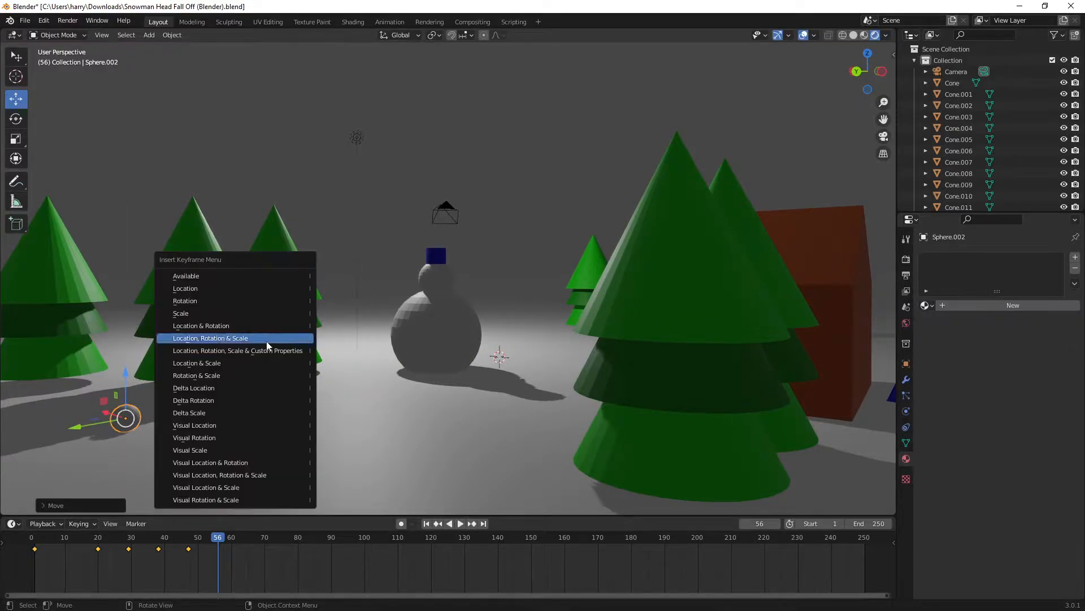
pyautogui.click(266, 340)
# Step: Play back the snowball's complete flight from the start, viewing the snowman from the front
pyautogui.moveTo(212, 540); pyautogui.dragTo(19, 551)
pyautogui.moveTo(162, 369); pyautogui.dragTo(431, 387, button='middle')
pyautogui.press('space')
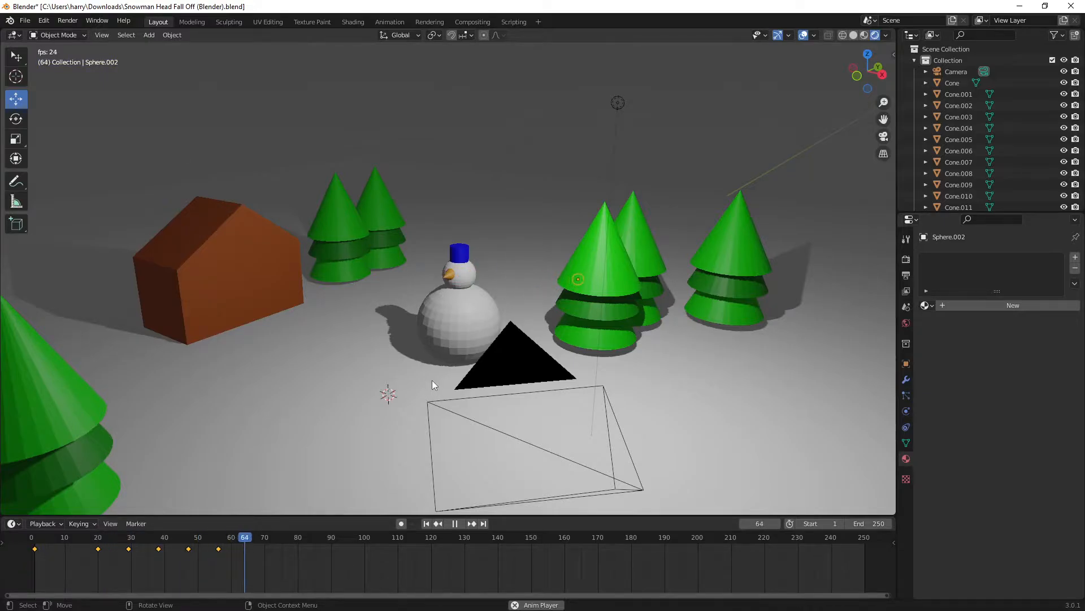
pyautogui.press('space')
# Step: Retime the snowball's keyframes to frames 0, 20, 25, 30, 35 and 40
pyautogui.moveTo(175, 544); pyautogui.dragTo(125, 547)
pyautogui.press('space')
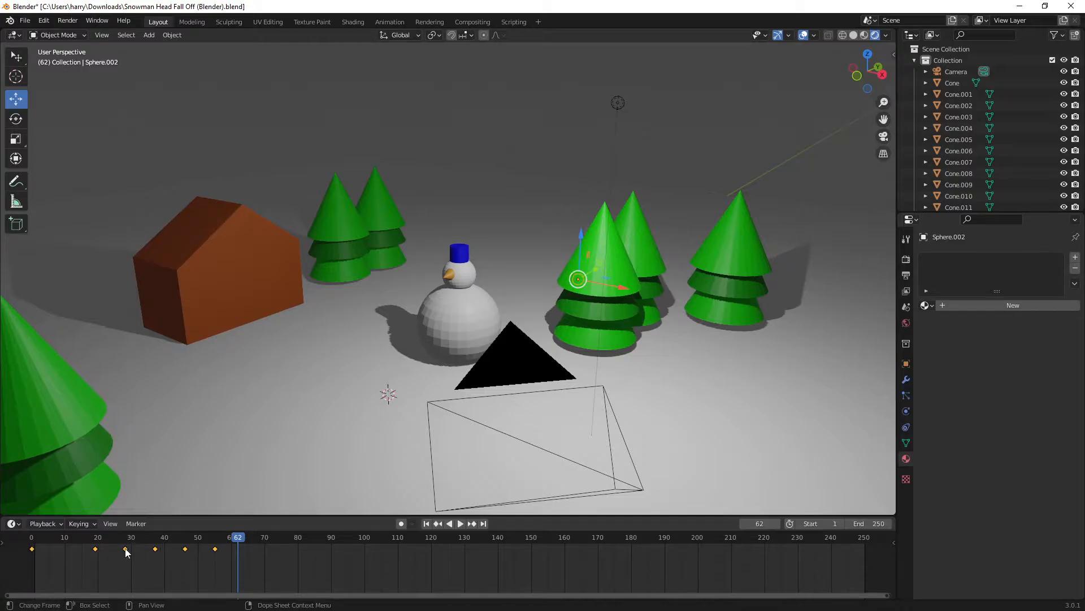
pyautogui.click(34, 537)
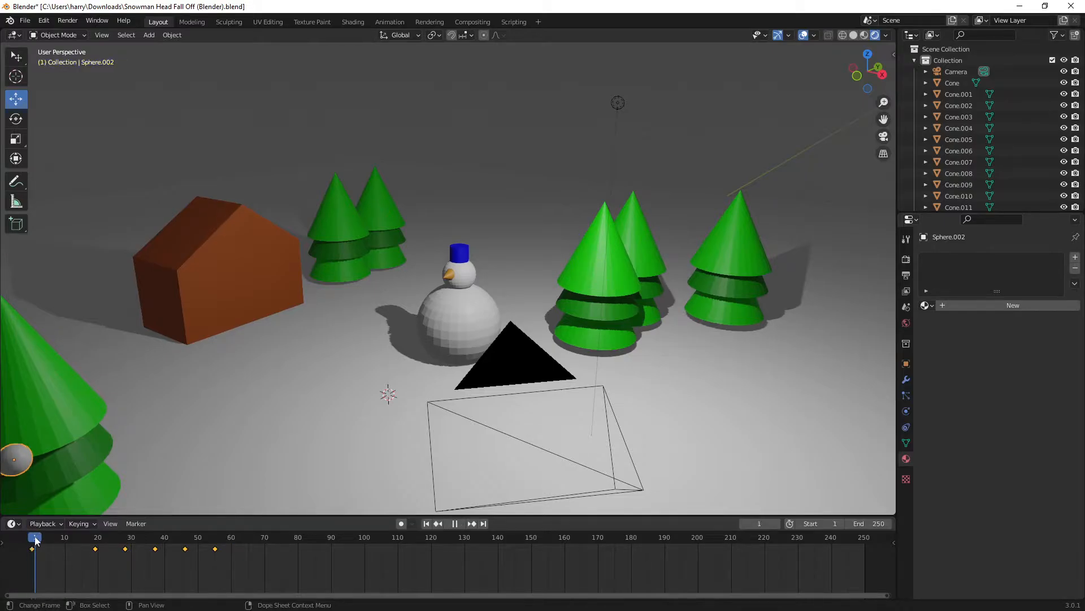
pyautogui.click(125, 548)
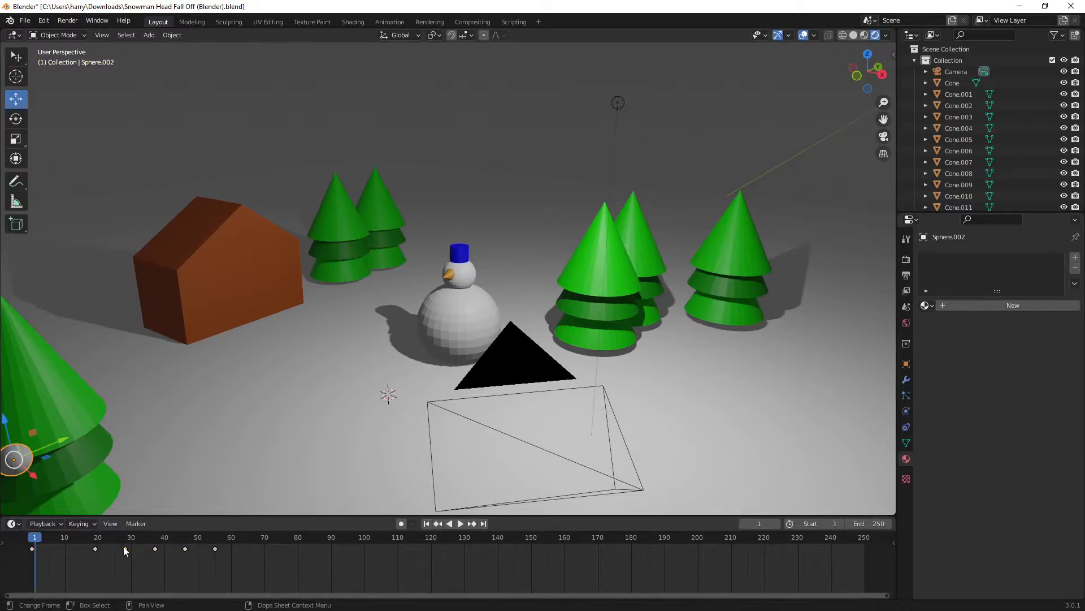
pyautogui.moveTo(125, 549); pyautogui.dragTo(30, 552)
# Step: Play back the retimed snowball animation from frame 0
pyautogui.press('space')
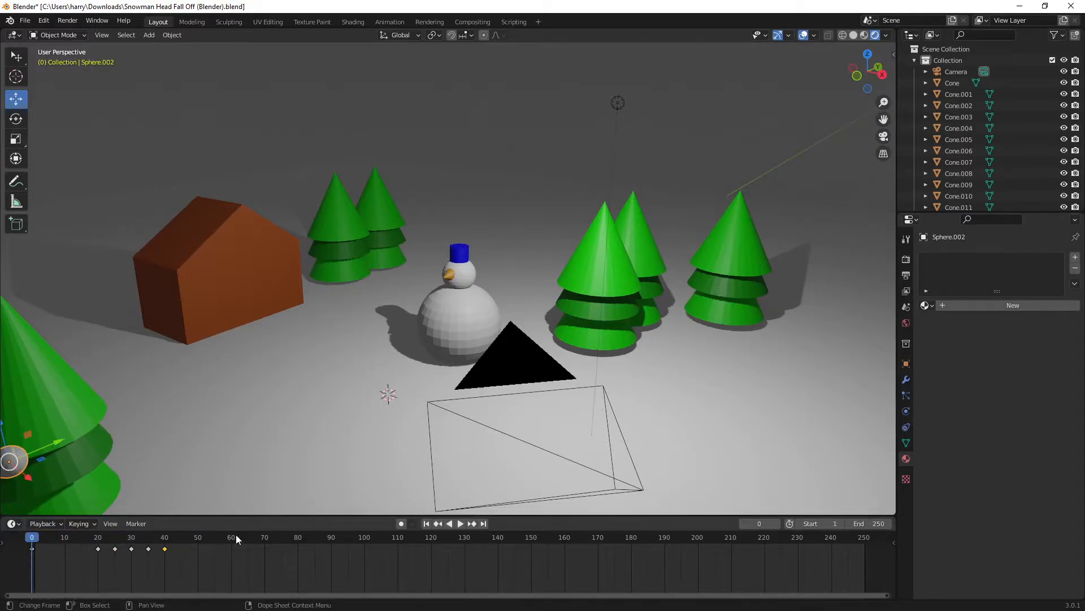
pyautogui.press('space')
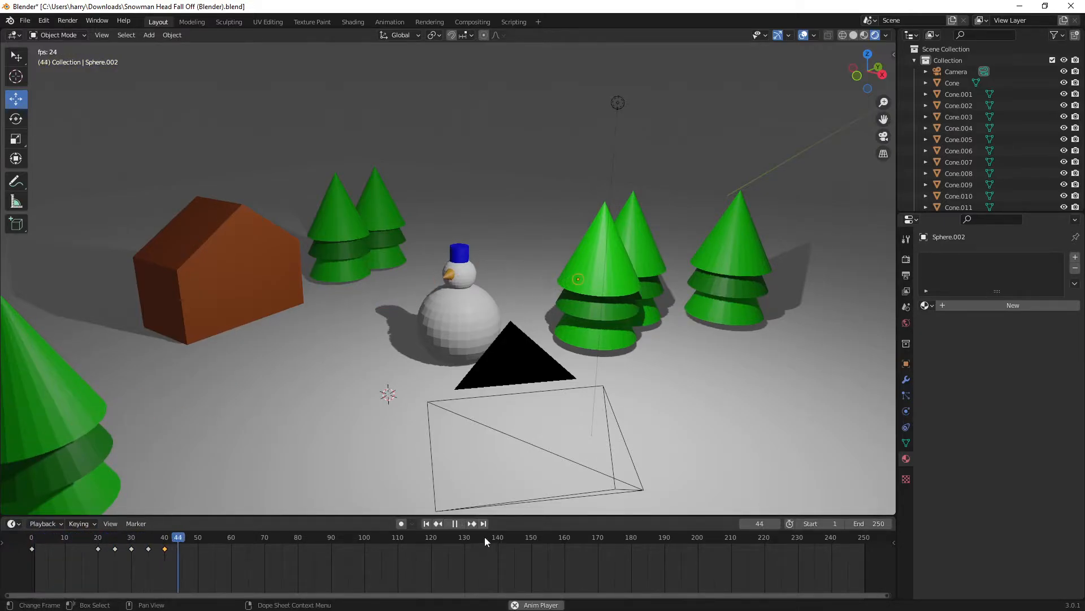
pyautogui.press('space')
# Step: Shift the snowball's last five keyframes five frames earlier, to frames 15, 20, 25, 30 and 35
pyautogui.moveTo(406, 408); pyautogui.dragTo(381, 419, button='middle')
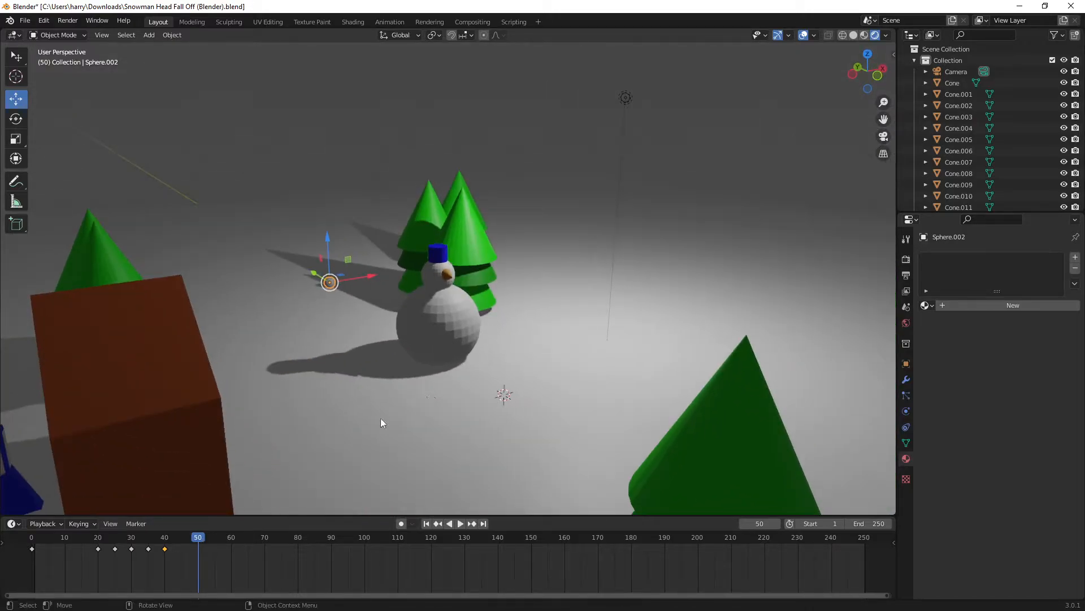
pyautogui.click(99, 549)
pyautogui.keyDown('shift'); pyautogui.click(115, 548); pyautogui.keyUp('shift')
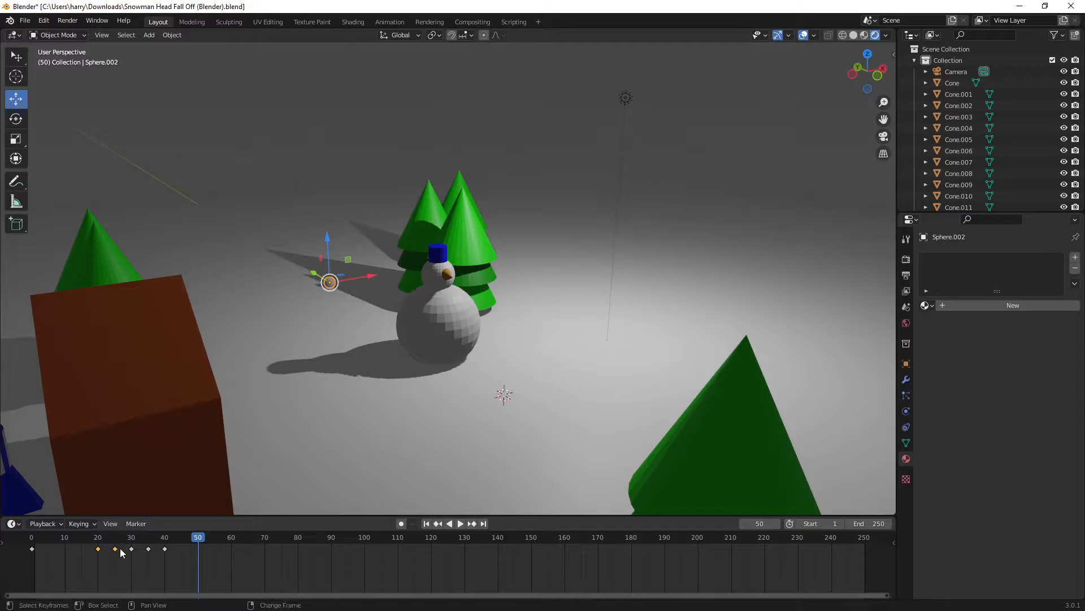
pyautogui.keyDown('shift'); pyautogui.click(165, 548); pyautogui.keyUp('shift')
pyautogui.press('g')
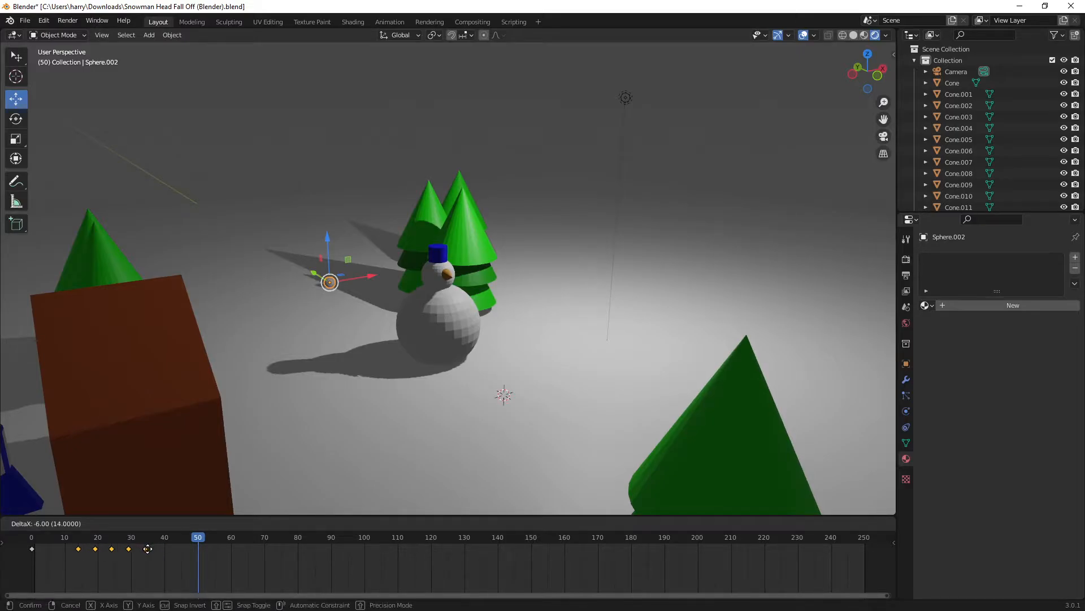
pyautogui.click(115, 555)
# Step: Play back the faster snowball flight from frame 0 to check its timing
pyautogui.moveTo(43, 538); pyautogui.dragTo(32, 537)
pyautogui.press('space')
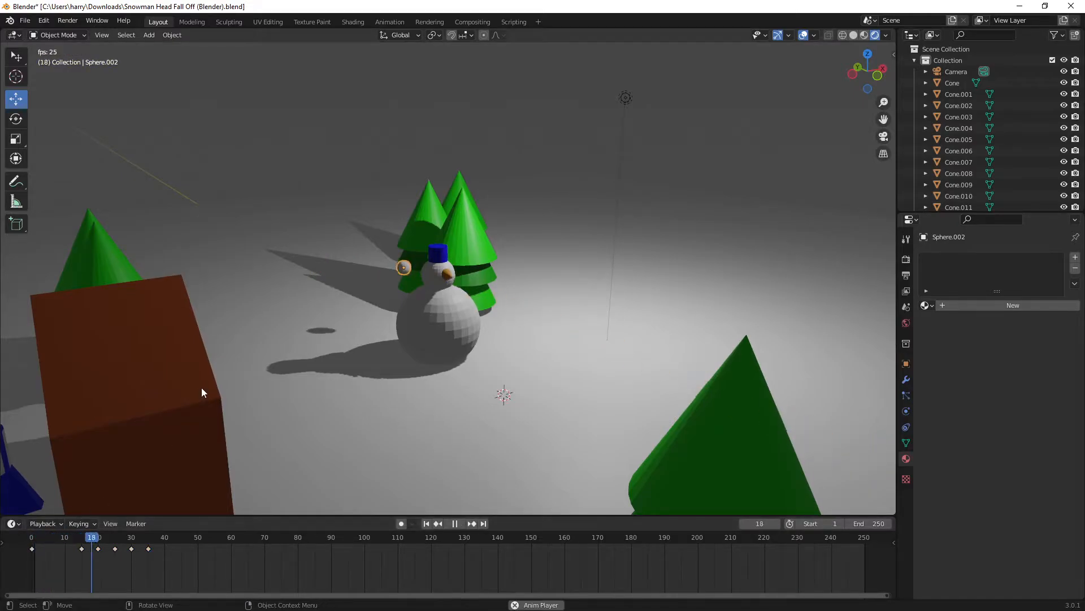
pyautogui.press('space')
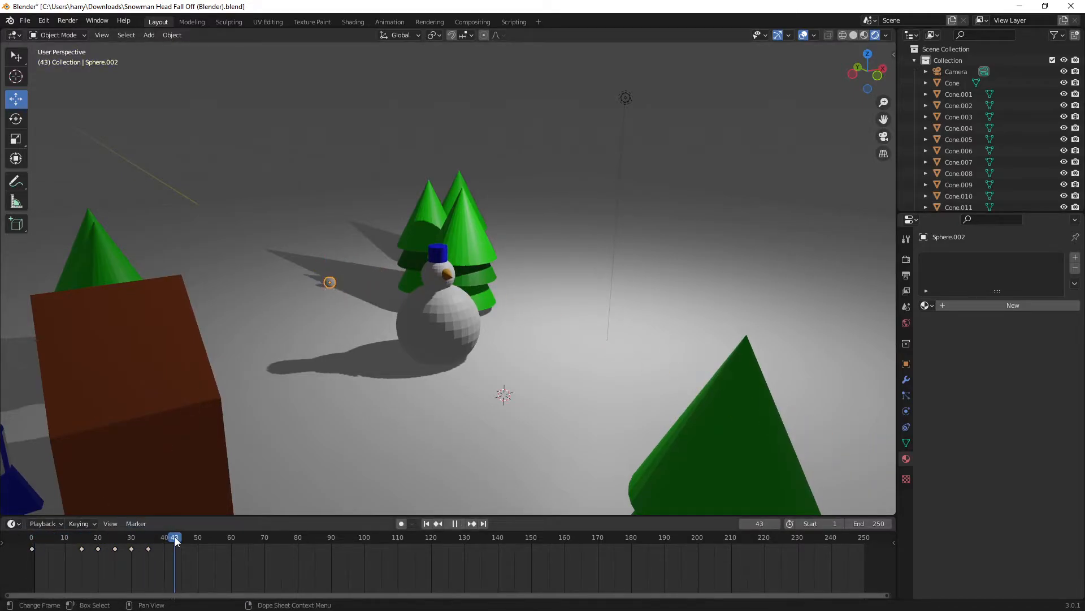
# Step: At frame 15, select the snowman's carrot nose and insert a keyframe at its original position
pyautogui.moveTo(175, 537); pyautogui.dragTo(83, 568)
pyautogui.press('space')
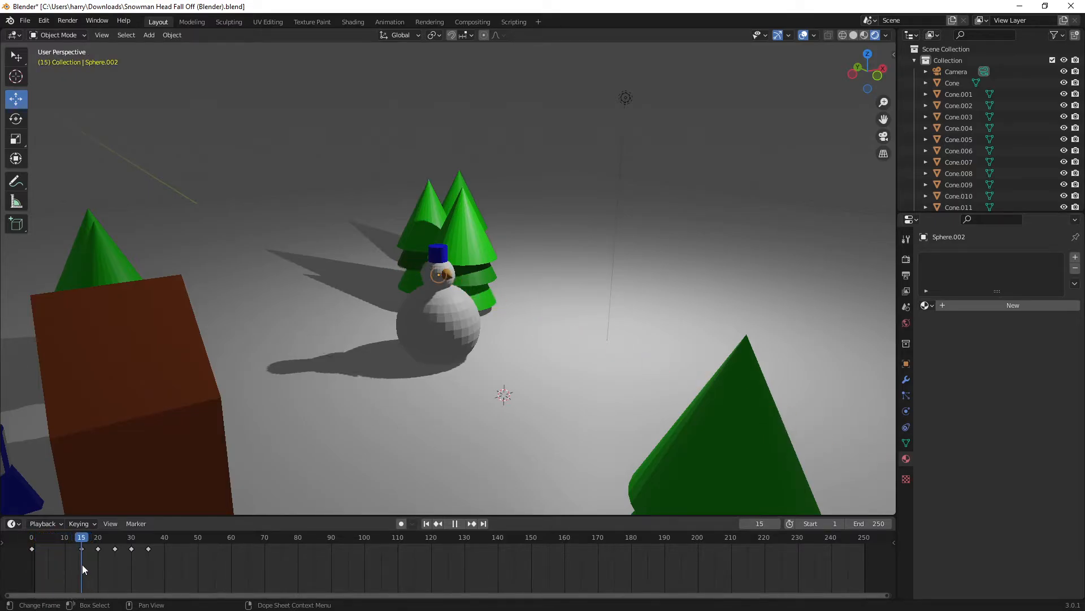
pyautogui.moveTo(395, 339); pyautogui.dragTo(341, 298, button='middle')
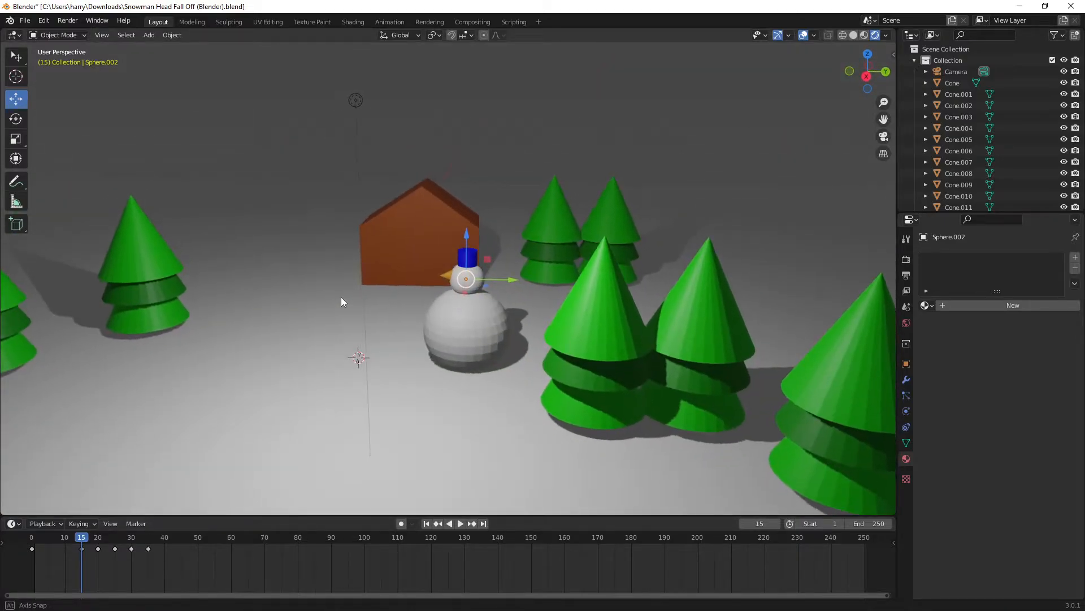
pyautogui.click(450, 276)
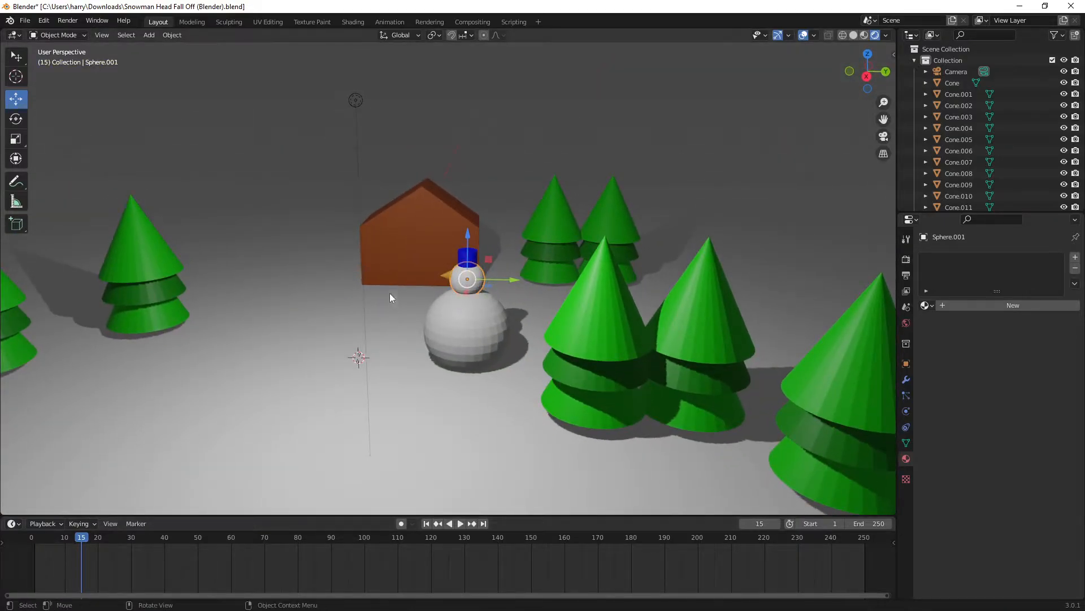
pyautogui.click(446, 279)
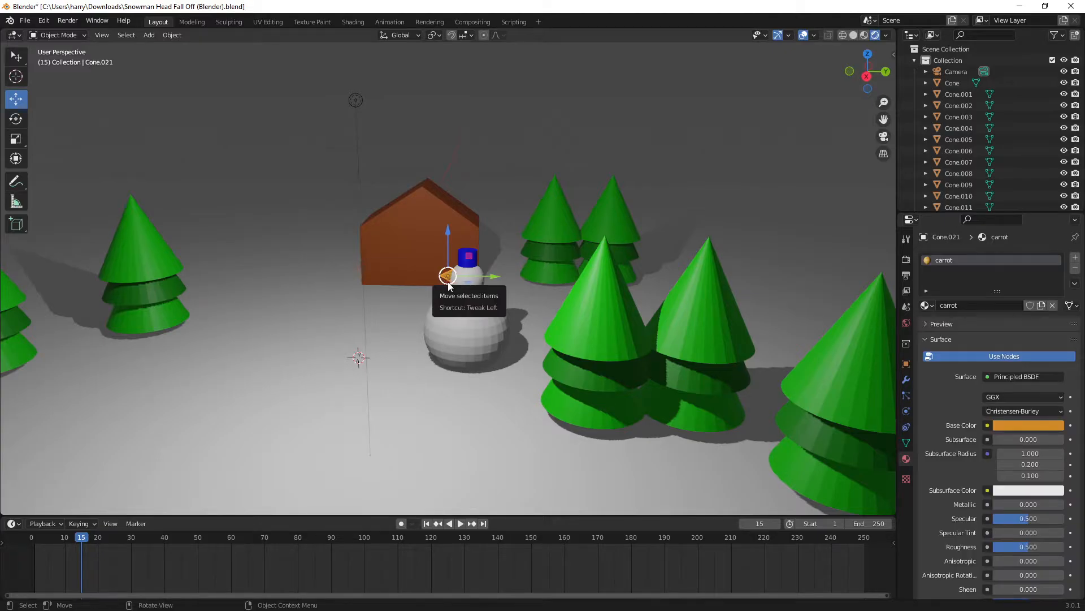
pyautogui.press('i')
pyautogui.click(371, 243)
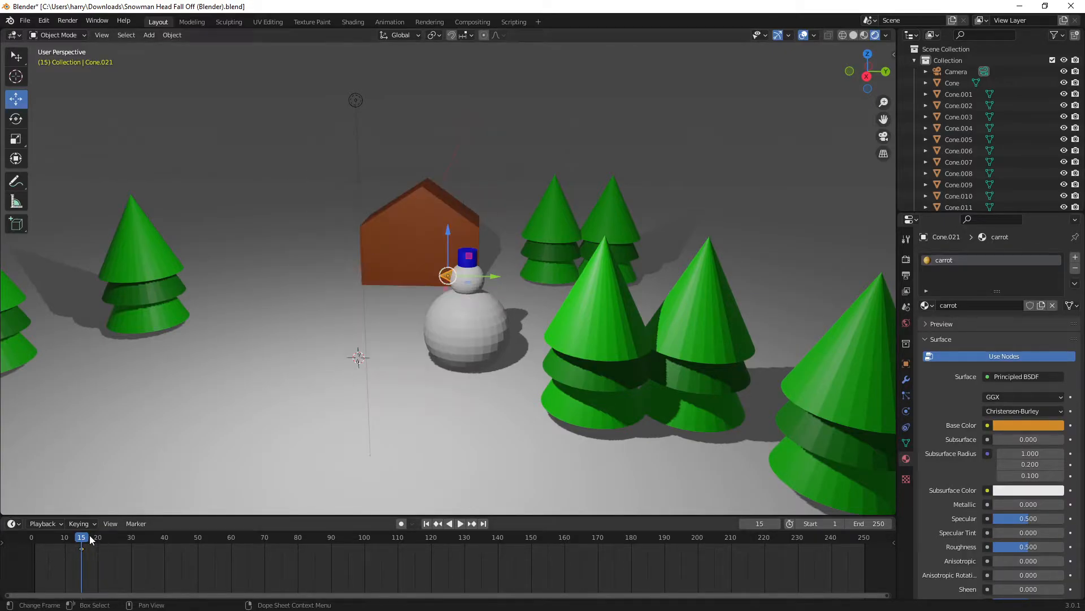
# Step: At frame 18, move the carrot along Y away from the head, lower and rotate it, and insert a Location, Rotation & Scale keyframe
pyautogui.press('space')
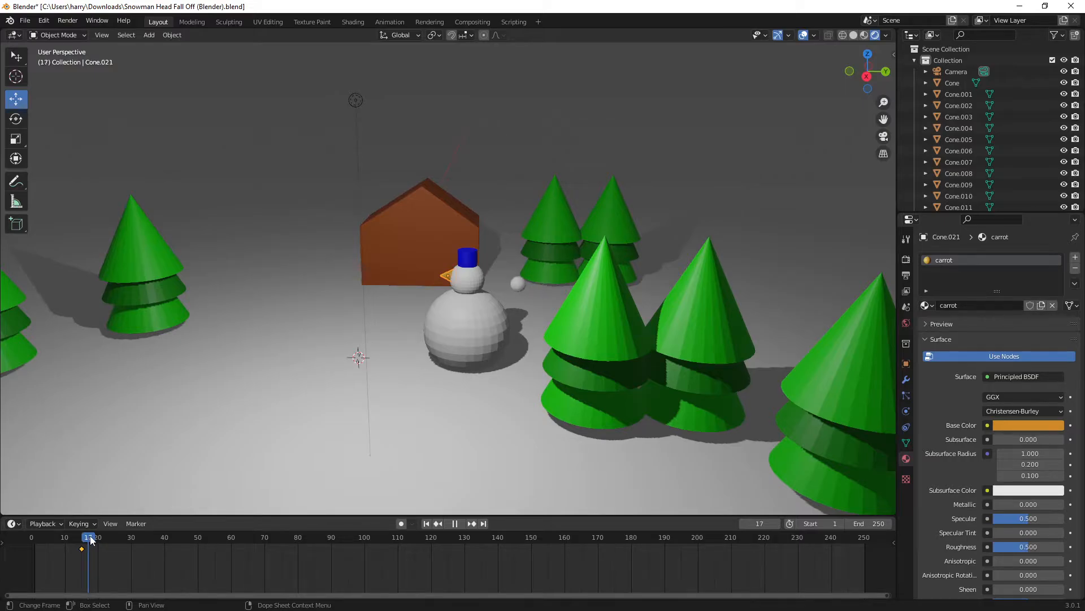
pyautogui.press('space')
pyautogui.moveTo(492, 278); pyautogui.dragTo(452, 277)
pyautogui.press('g')
pyautogui.press('z')
pyautogui.click(409, 255)
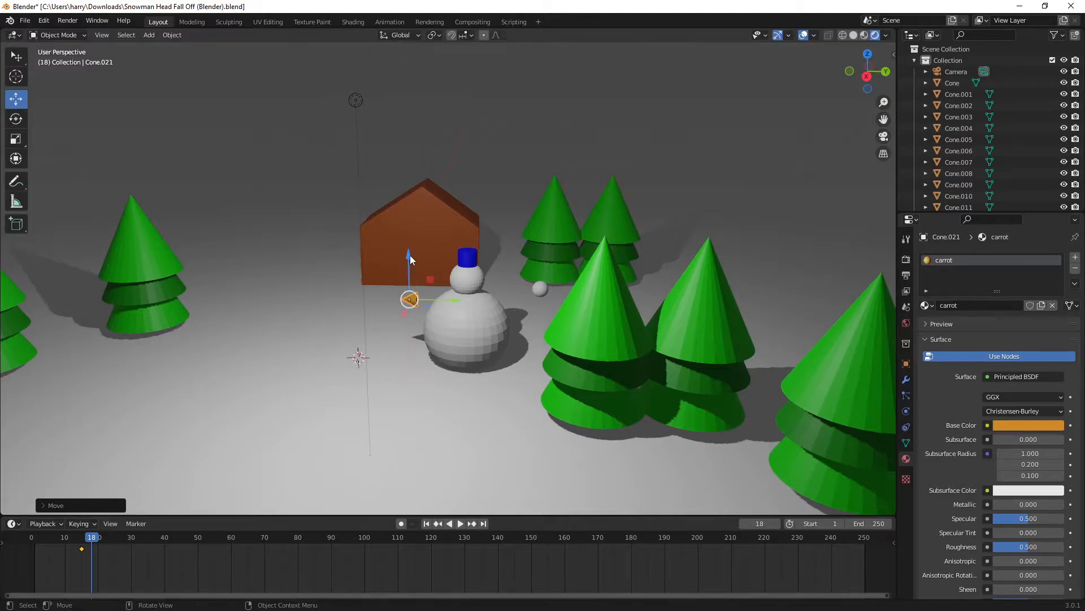
pyautogui.press('r')
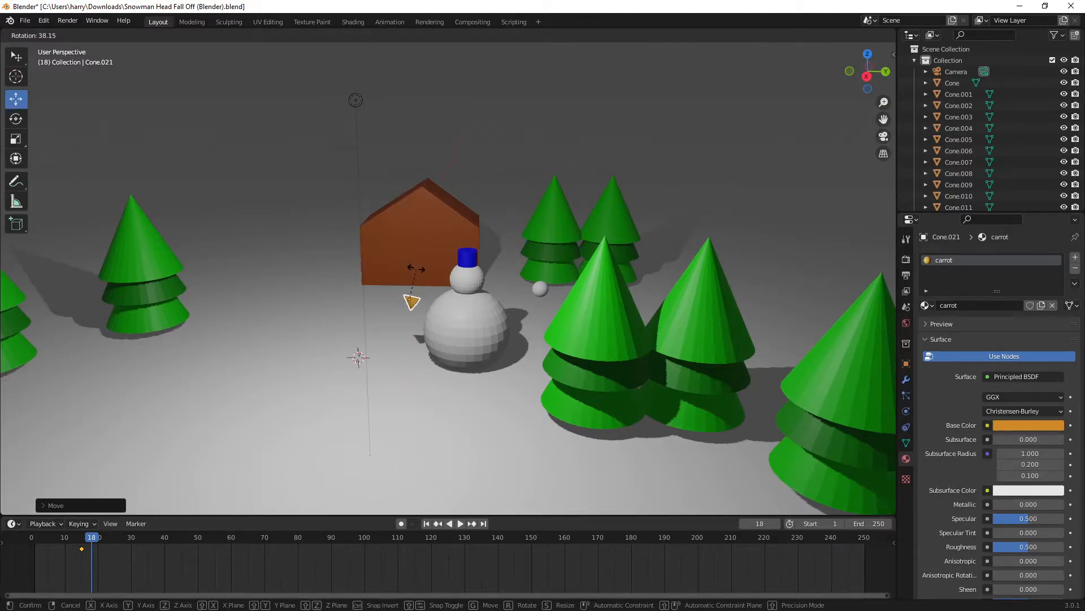
pyautogui.click(413, 273)
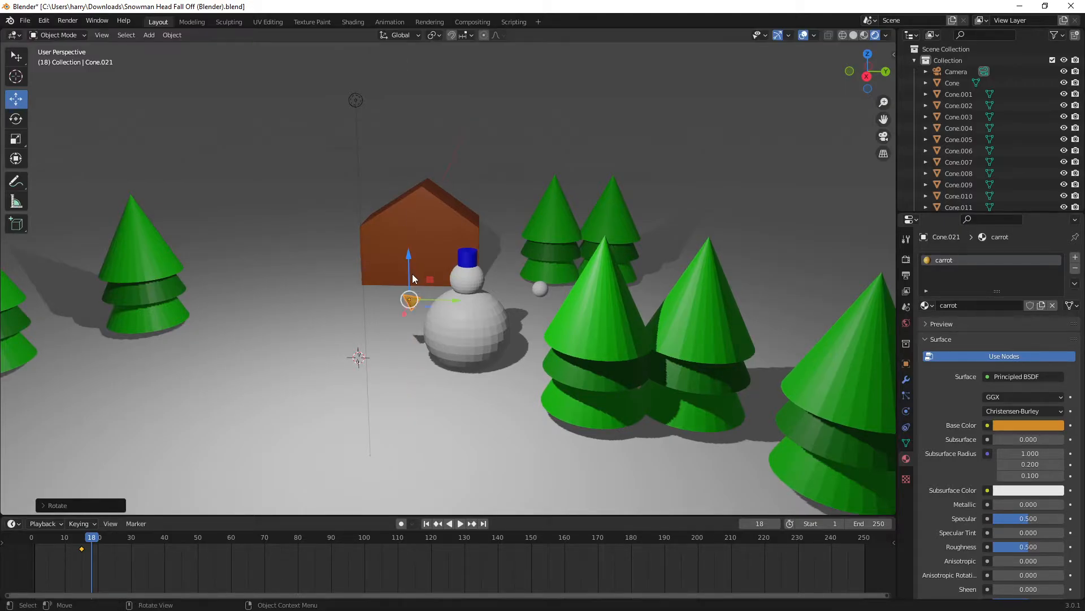
pyautogui.press('i')
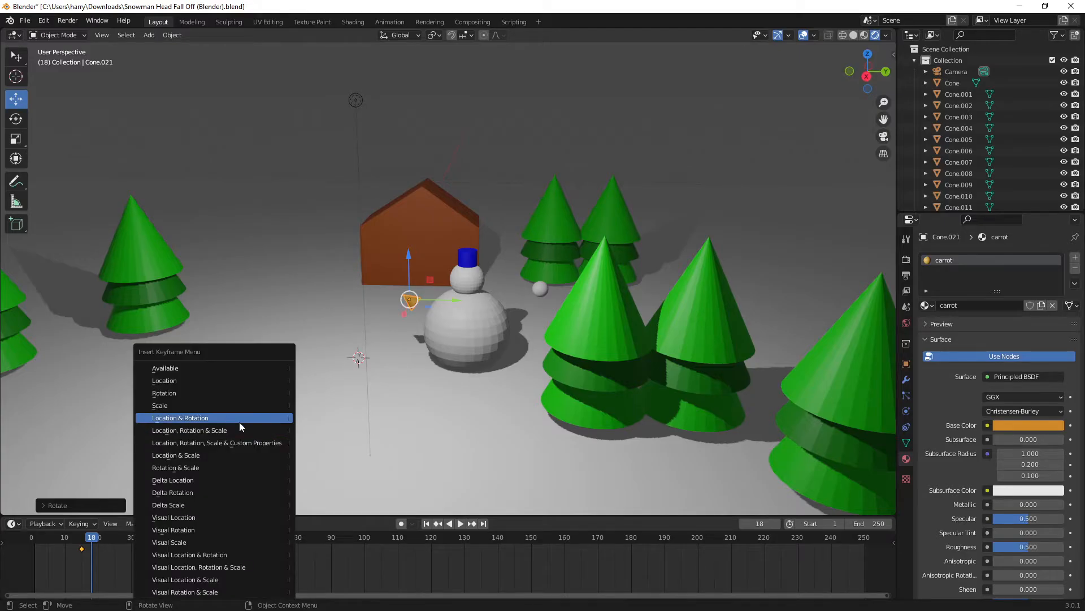
pyautogui.click(207, 431)
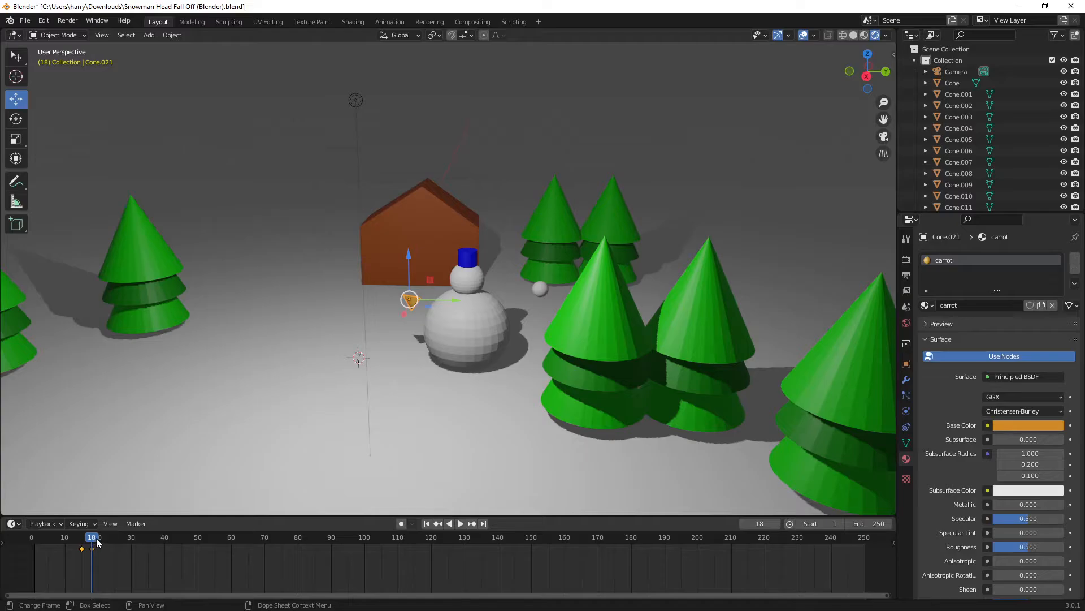
# Step: At frame 21, move the carrot farther along Y, lower and rotate it, and insert a keyframe covering location, rotation and scale
pyautogui.moveTo(91, 542); pyautogui.dragTo(102, 541)
pyautogui.moveTo(462, 299); pyautogui.dragTo(402, 296)
pyautogui.moveTo(371, 255); pyautogui.dragTo(371, 294)
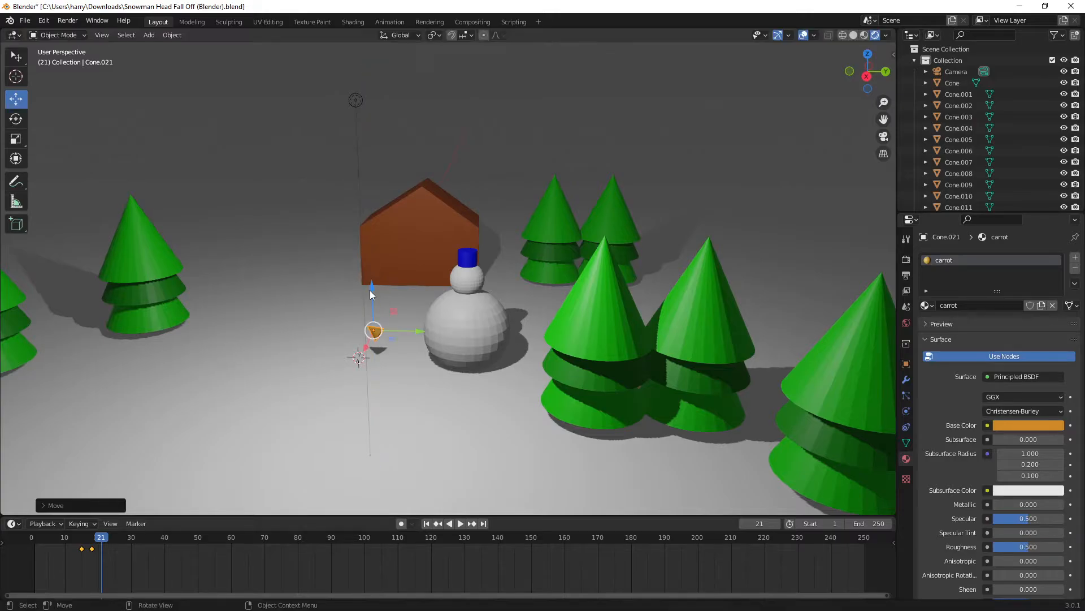
pyautogui.press('i')
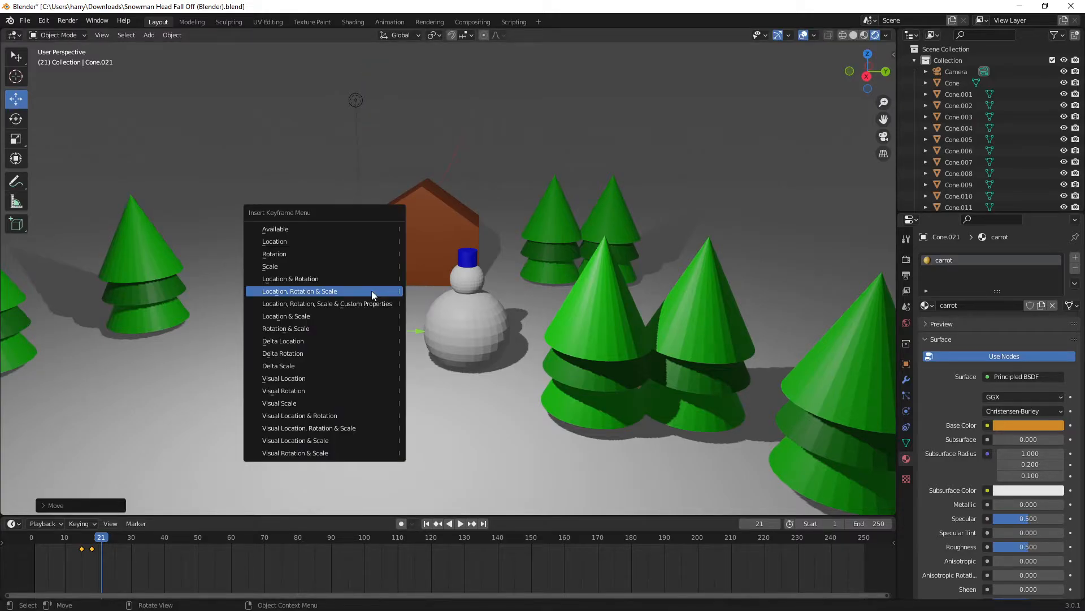
pyautogui.click(372, 291)
pyautogui.press('r')
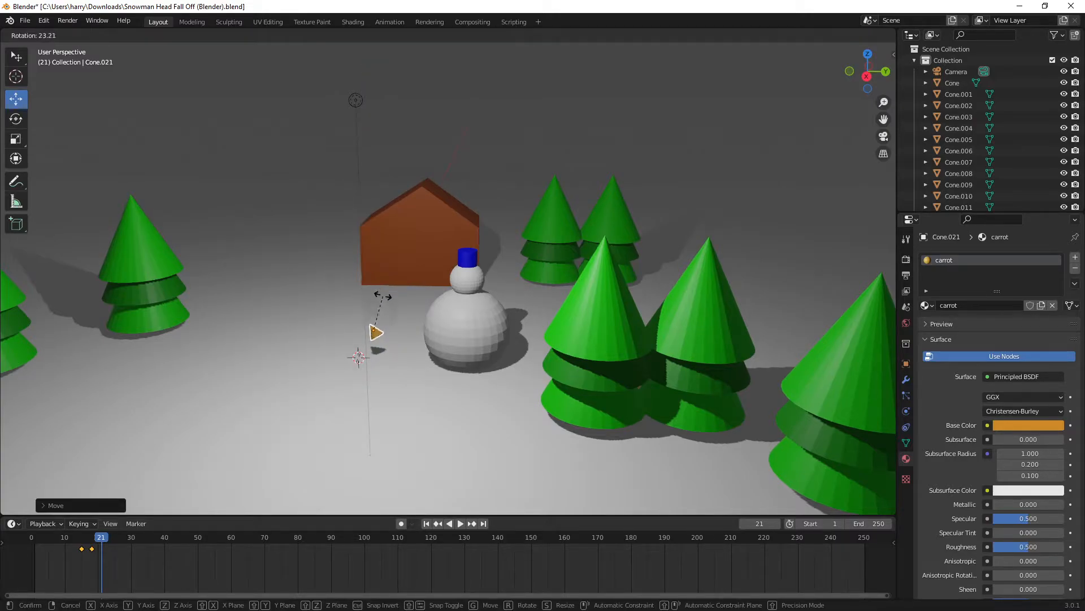
pyautogui.click(392, 303)
pyautogui.press('i')
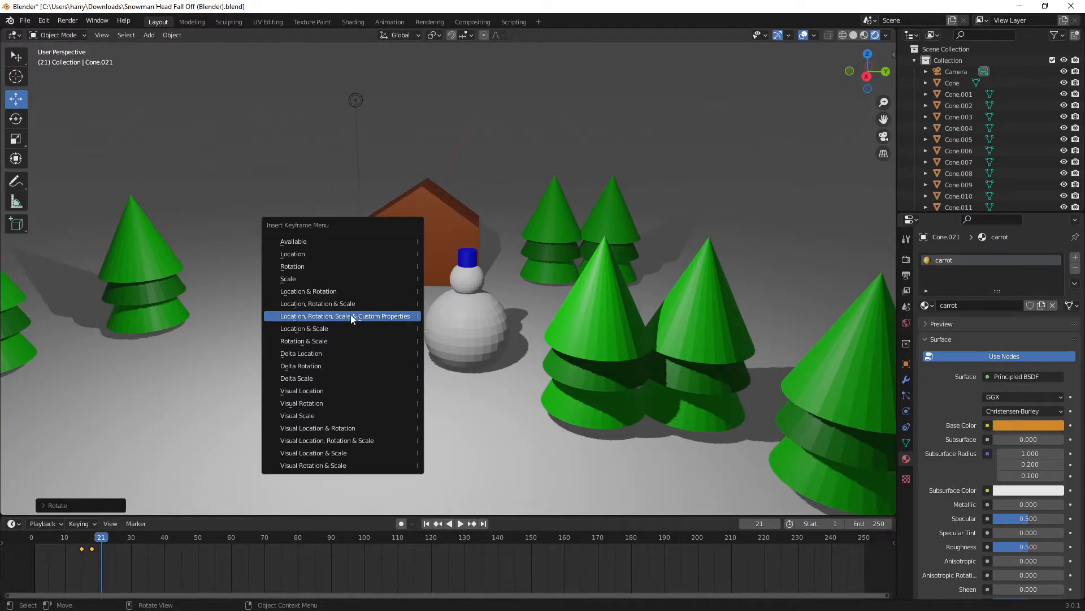
pyautogui.click(327, 318)
# Step: At frame 24, move the carrot farther from the snowman and closer to the ground, rotate it, and insert a keyframe
pyautogui.press('space')
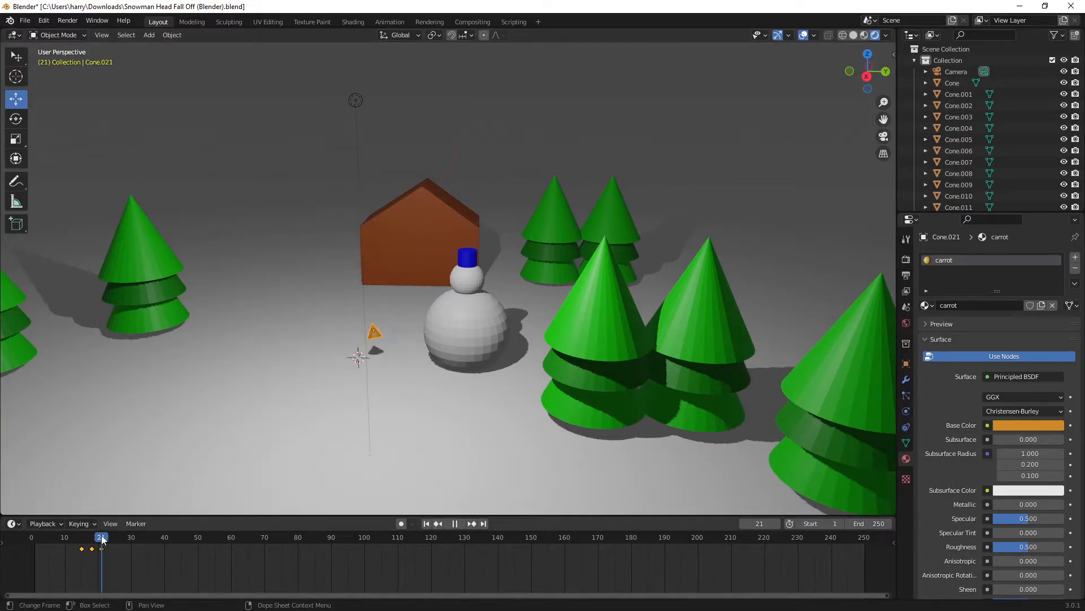
pyautogui.press('space')
pyautogui.moveTo(396, 308); pyautogui.dragTo(473, 321, button='middle')
pyautogui.moveTo(435, 349); pyautogui.dragTo(397, 367)
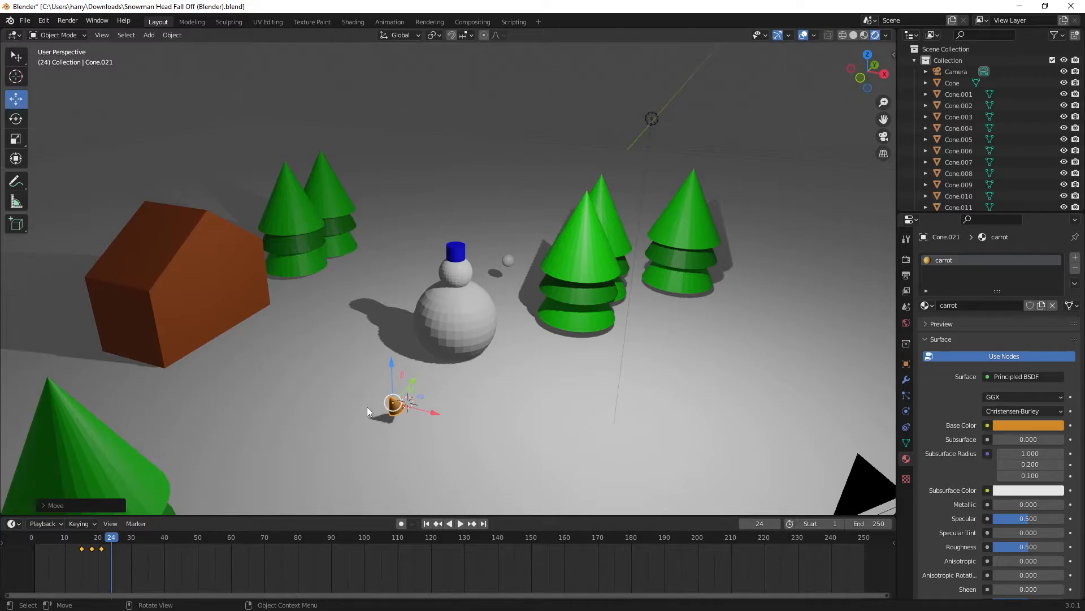
pyautogui.moveTo(368, 406); pyautogui.dragTo(265, 368, button='middle')
pyautogui.press('r')
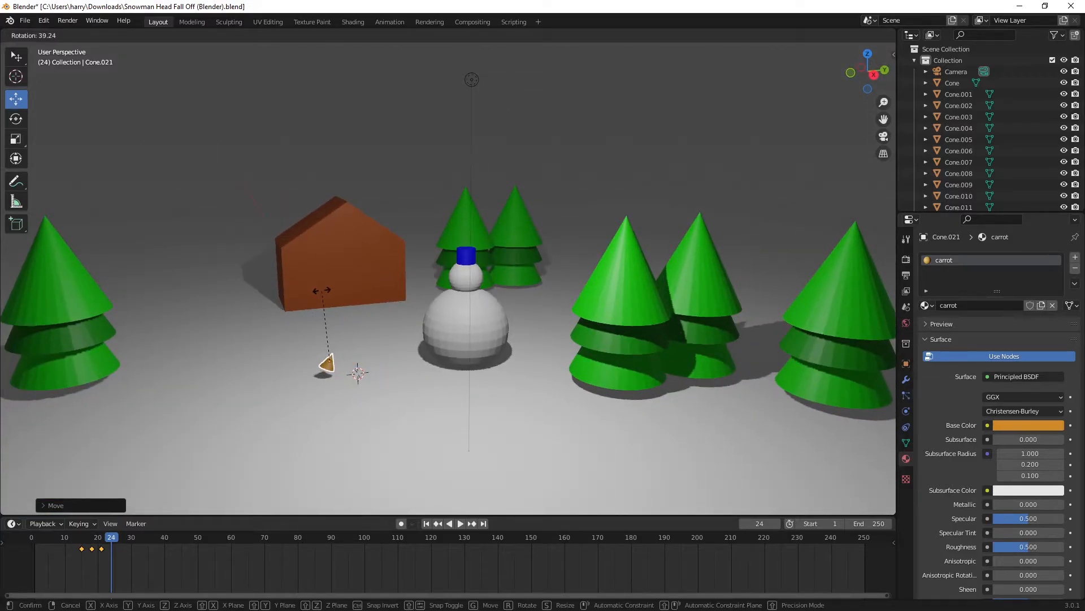
pyautogui.click(332, 385)
pyautogui.press('i')
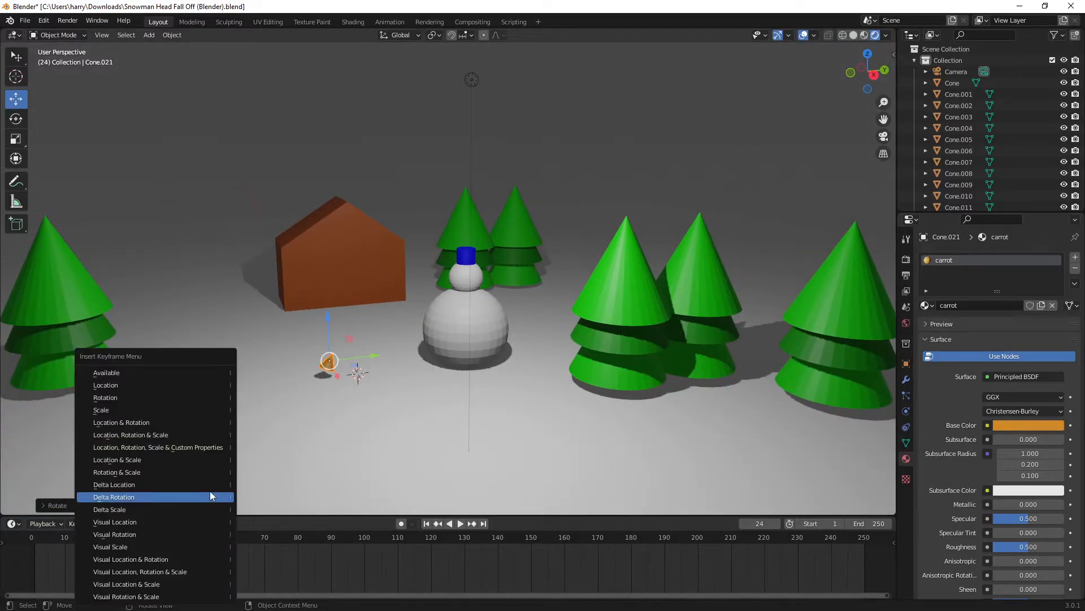
pyautogui.click(157, 446)
# Step: At frame 27, move the carrot slightly farther along Y and down onto the ground, and insert a Location, Rotation & Scale keyframe
pyautogui.moveTo(116, 541)
pyautogui.mouseDown()
pyautogui.moveTo(125, 541)
pyautogui.moveTo(122, 557)
pyautogui.mouseUp()
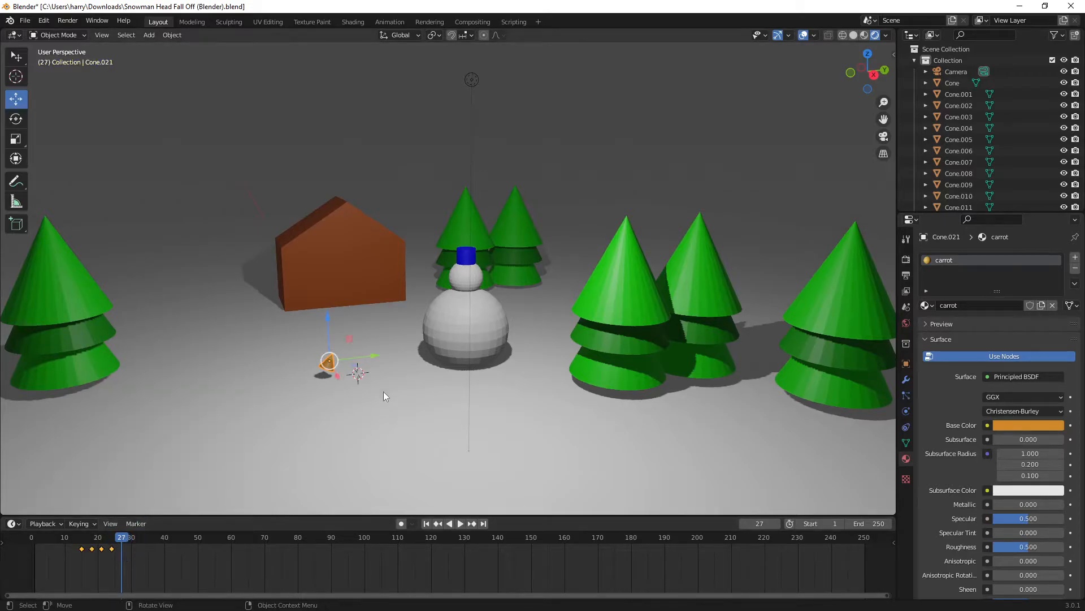
pyautogui.moveTo(375, 355); pyautogui.dragTo(302, 337)
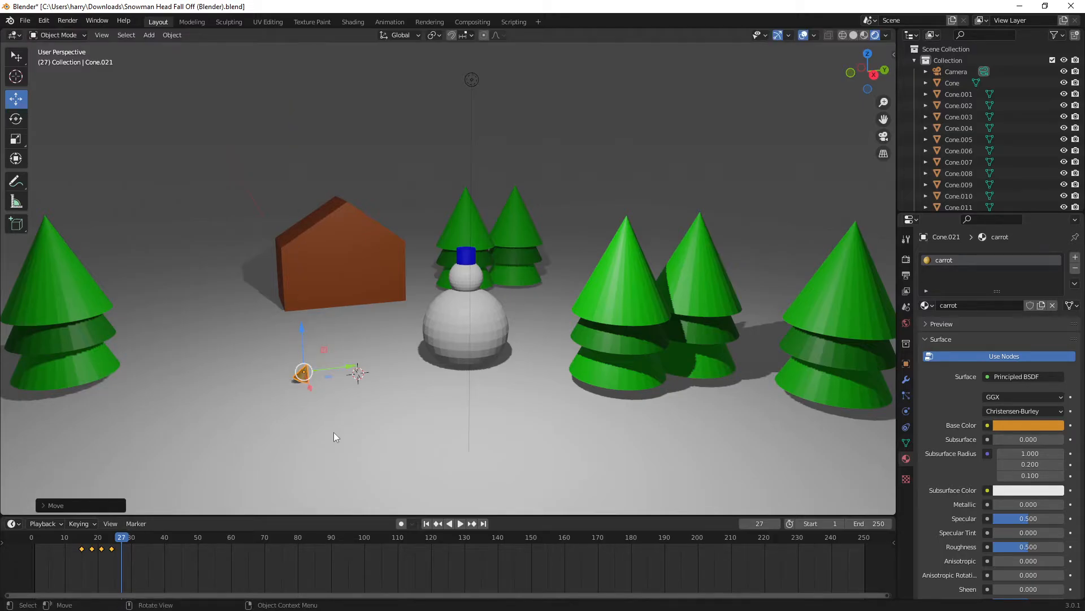
pyautogui.press('i')
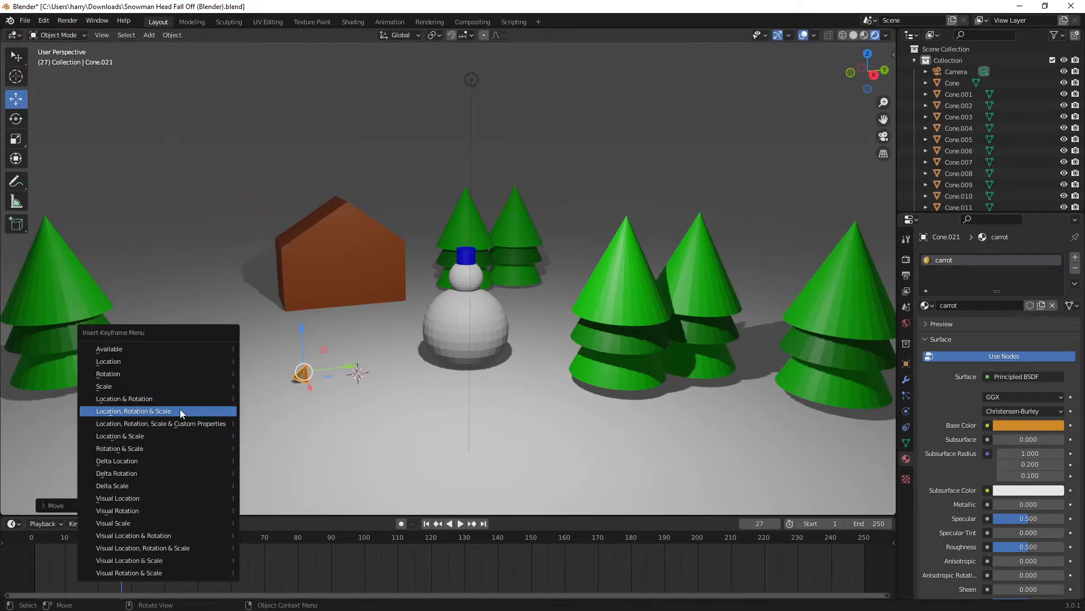
pyautogui.click(179, 411)
# Step: At frame 30, rotate the carrot so it stands upright on its base and insert a keyframe
pyautogui.moveTo(122, 537); pyautogui.dragTo(132, 537)
pyautogui.press('r')
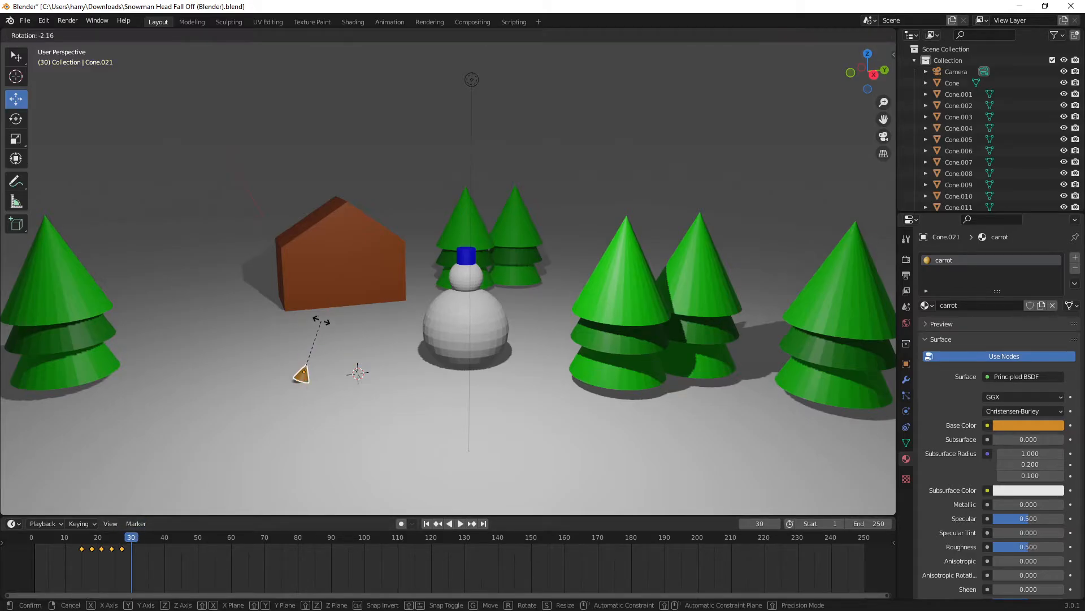
pyautogui.click(300, 320)
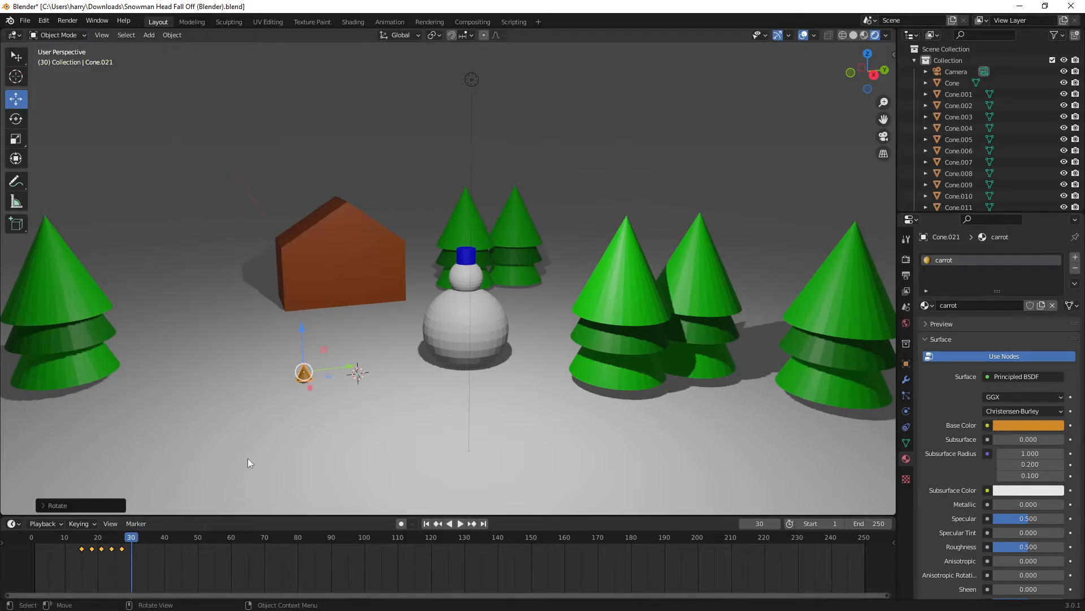
pyautogui.press('i')
pyautogui.click(205, 435)
# Step: Play back the animation from the start to check the carrot's fall
pyautogui.moveTo(130, 537); pyautogui.dragTo(25, 544)
pyautogui.press('space')
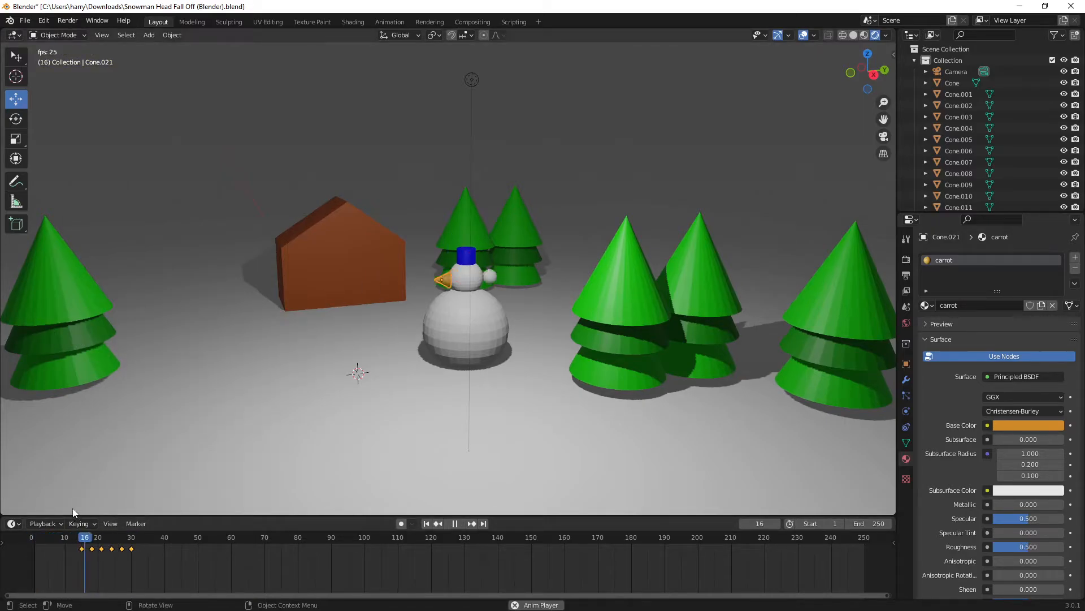
pyautogui.press('space')
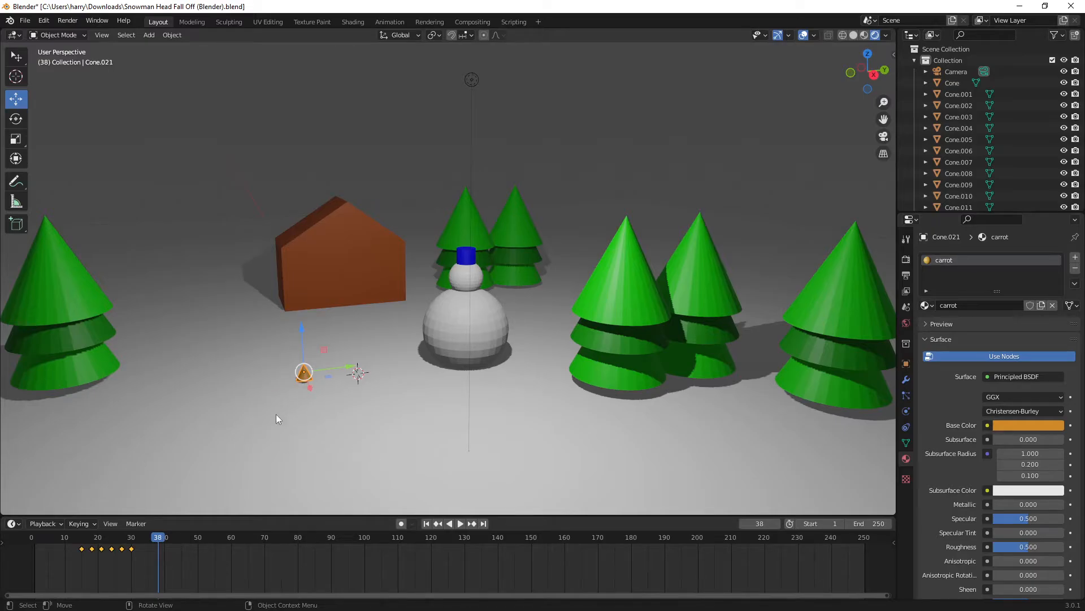
# Step: Select the snowman's head and insert a Location, Rotation & Scale keyframe at frame 15 in its original position
pyautogui.click(459, 278)
pyautogui.press('space')
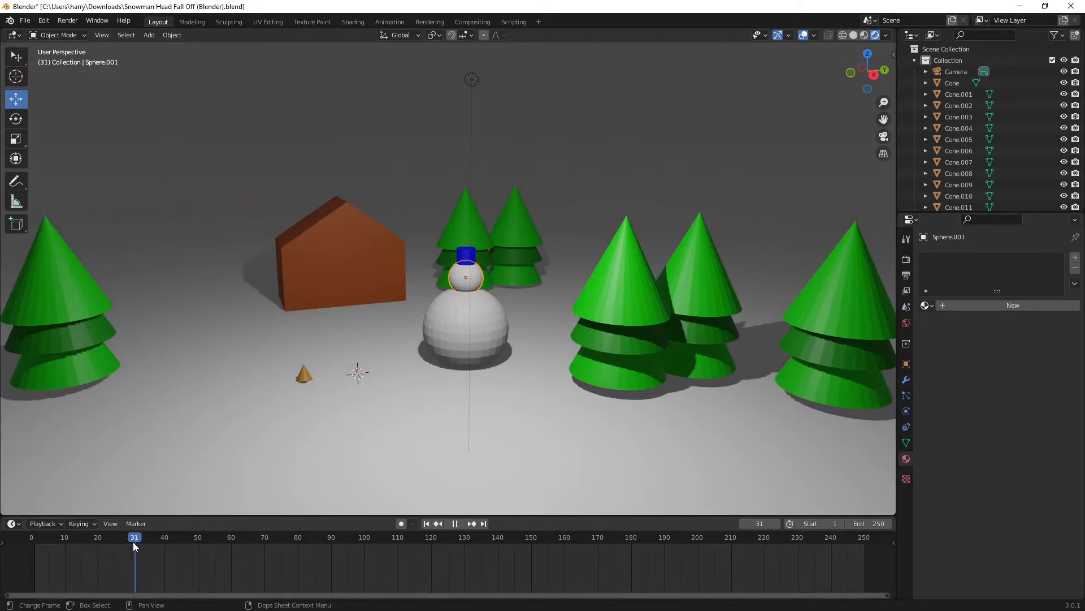
pyautogui.moveTo(134, 546); pyautogui.dragTo(84, 548)
pyautogui.press('space')
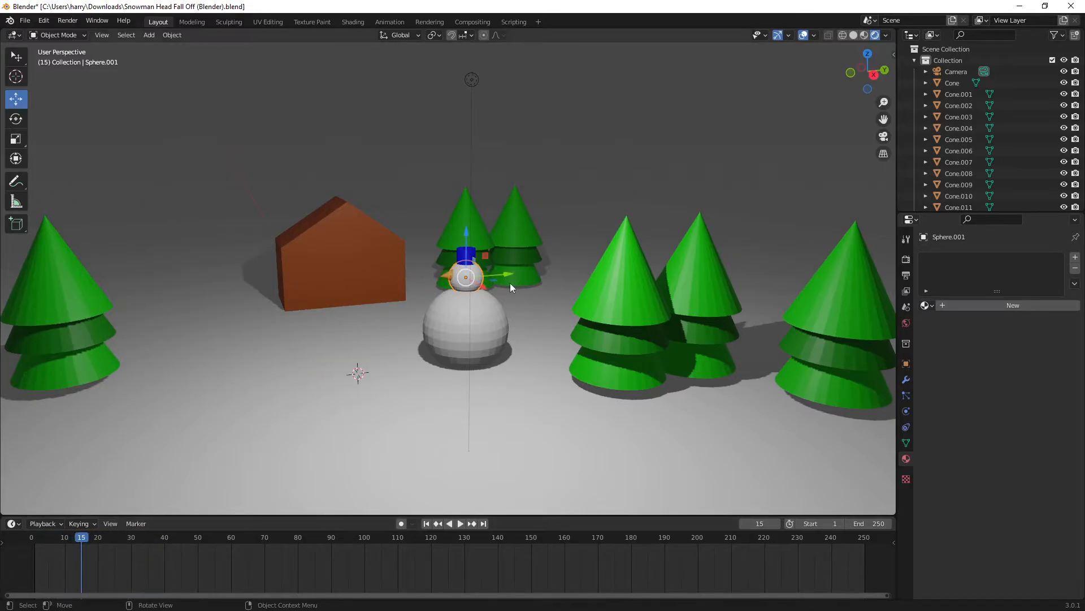
pyautogui.moveTo(510, 287); pyautogui.dragTo(471, 364, button='middle')
pyautogui.press('i')
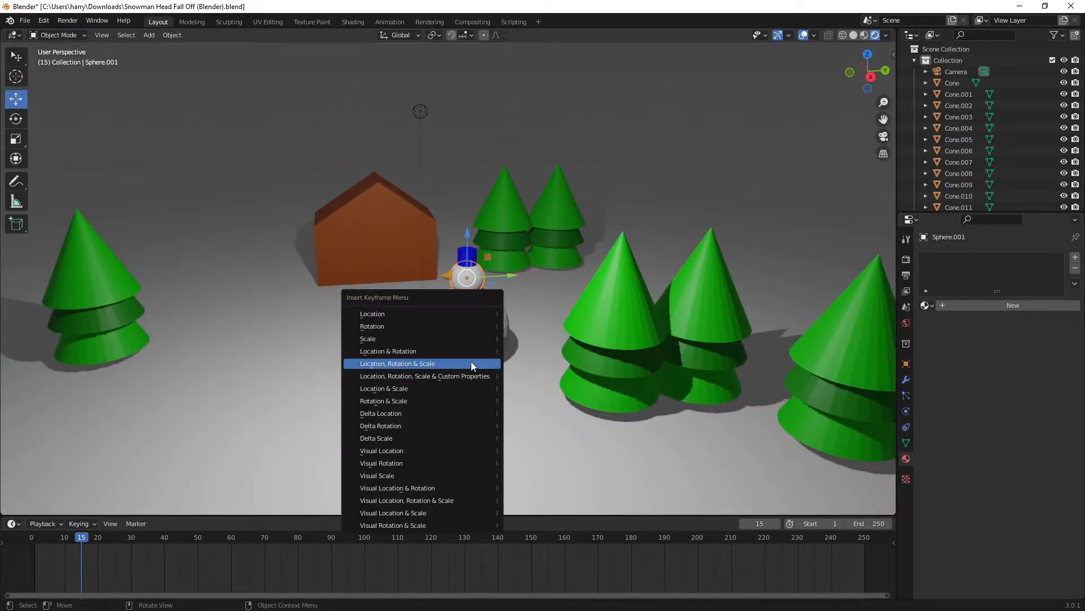
pyautogui.click(418, 363)
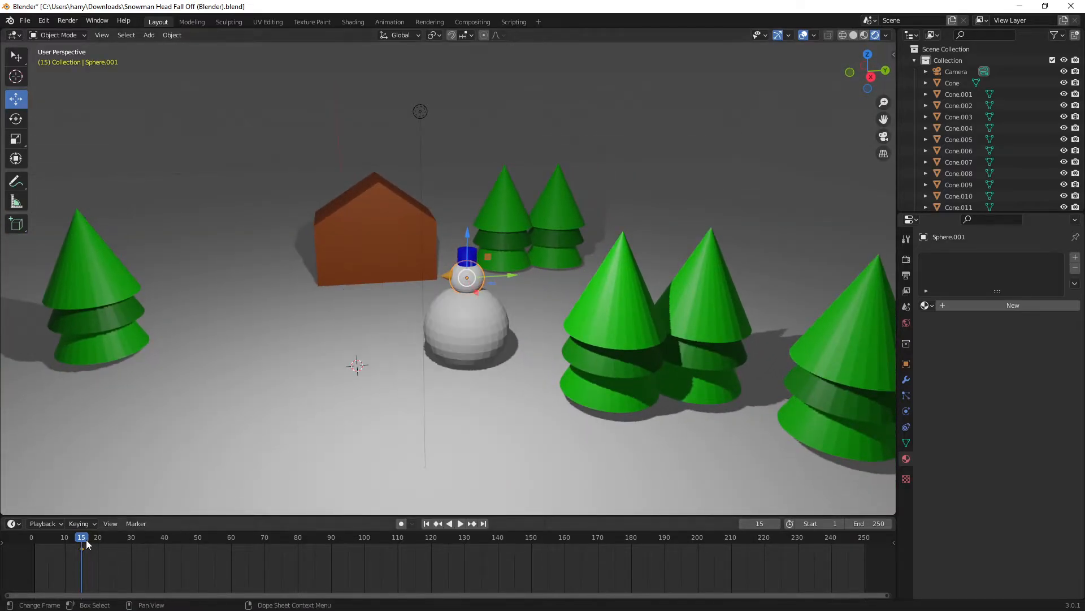
# Step: At frame 18, move the head along Y away from the carrot side, lower it slightly, and insert a keyframe
pyautogui.press('space')
pyautogui.press('space')
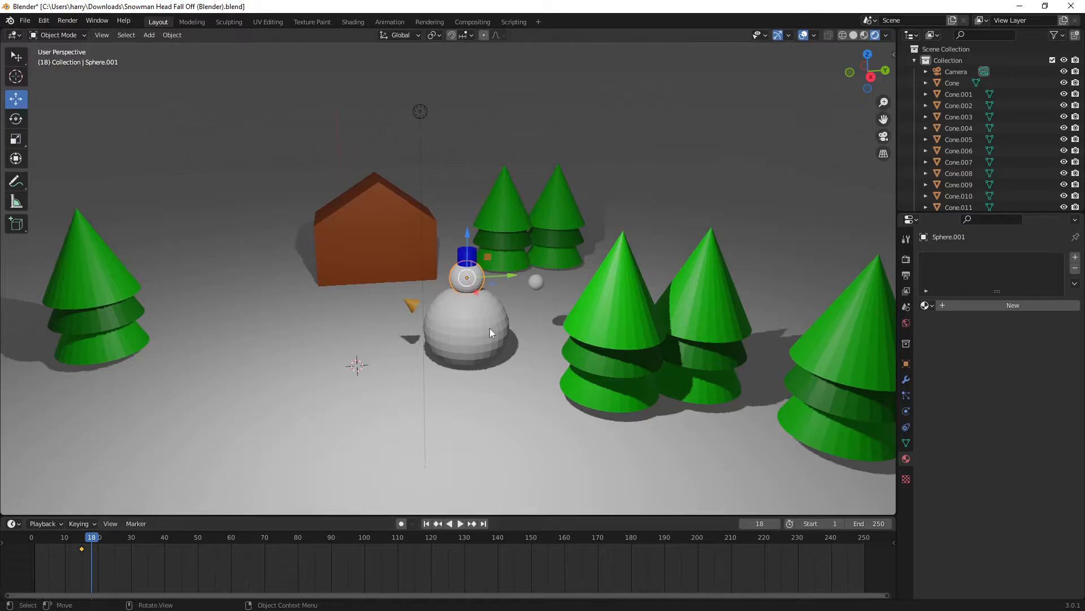
pyautogui.moveTo(513, 277); pyautogui.dragTo(538, 276)
pyautogui.moveTo(493, 237); pyautogui.dragTo(495, 240)
pyautogui.press('i')
pyautogui.click(495, 244)
# Step: At frame 21, move the head farther along Y past the body's edge, lower and rotate it, and insert a keyframe
pyautogui.moveTo(92, 537); pyautogui.dragTo(102, 537)
pyautogui.moveTo(486, 292); pyautogui.dragTo(346, 297, button='middle')
pyautogui.moveTo(370, 296); pyautogui.dragTo(347, 301)
pyautogui.moveTo(393, 254); pyautogui.dragTo(391, 283)
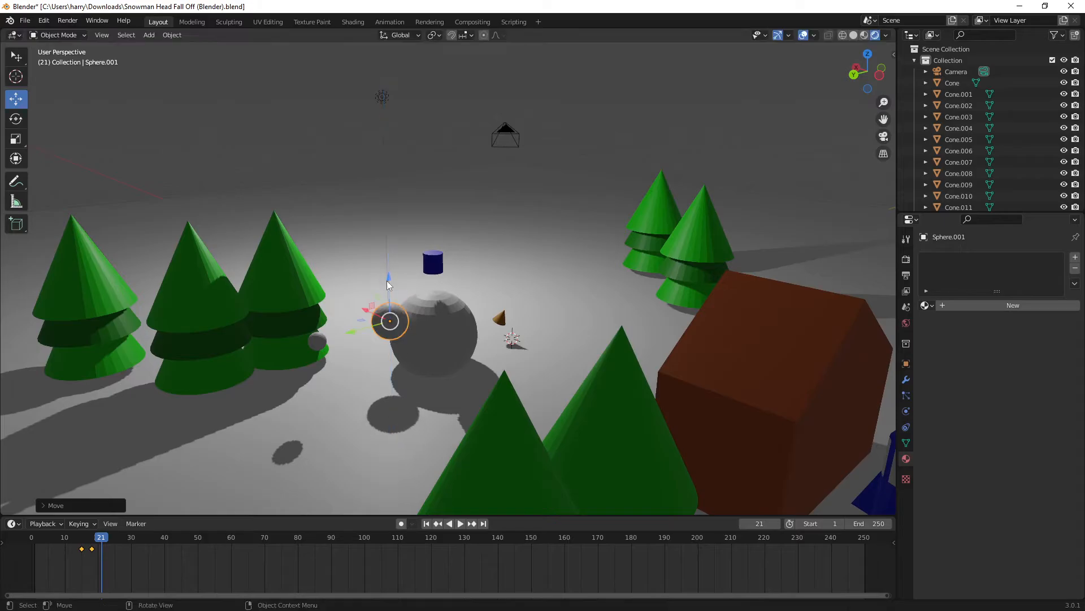
pyautogui.moveTo(391, 285); pyautogui.dragTo(459, 286, button='middle')
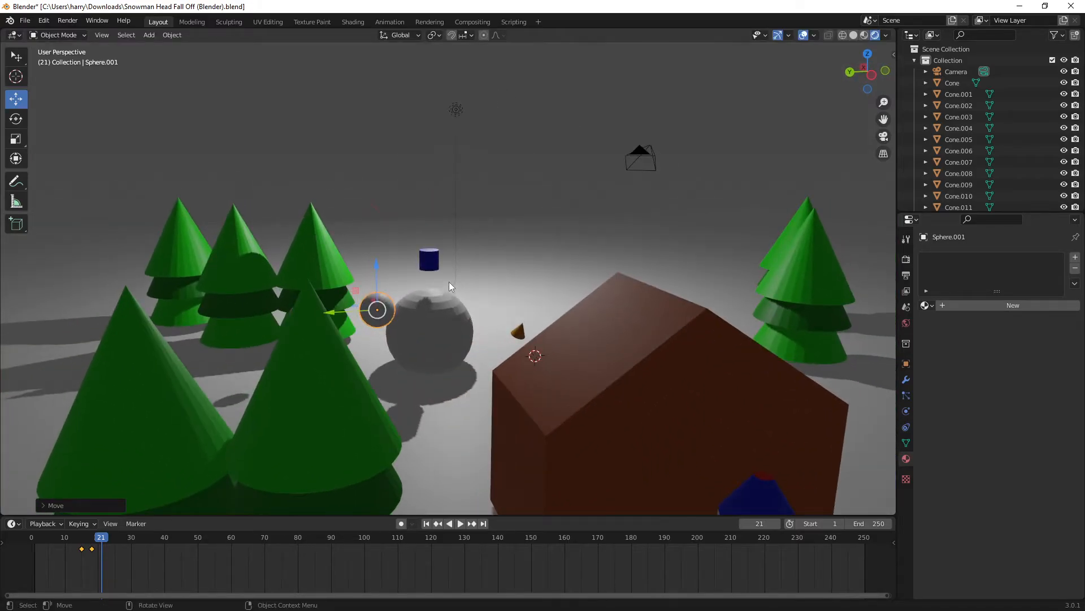
pyautogui.press('r')
pyautogui.click(359, 249)
pyautogui.press('i')
# Step: At frame 24, move the head farther along Y beside the body, lower and rotate it, and insert a keyframe
pyautogui.press('Right')
pyautogui.press('Right')
pyautogui.press('Right')
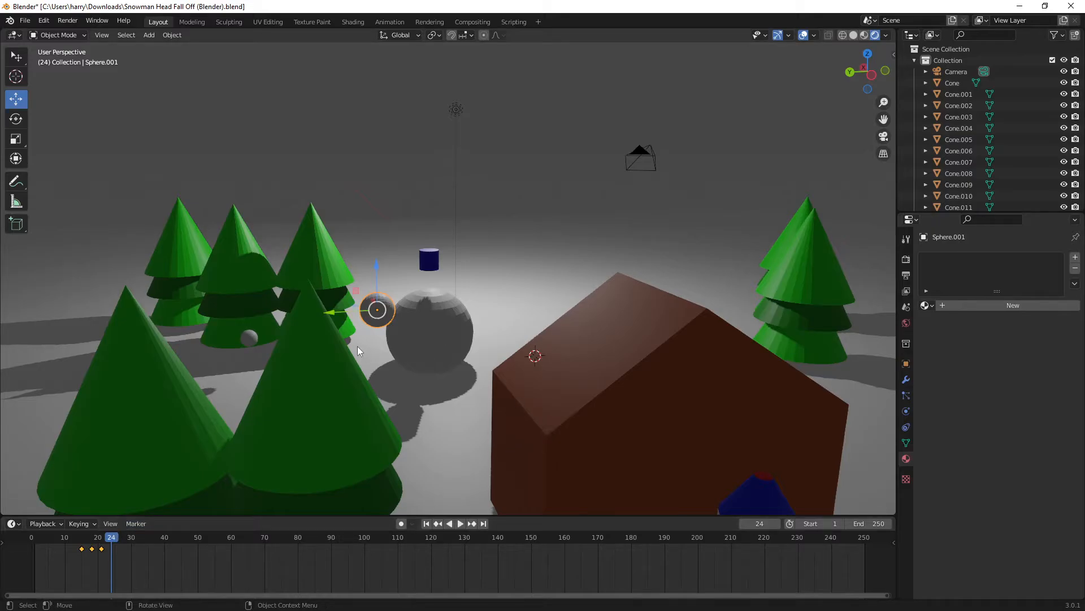
pyautogui.moveTo(330, 313); pyautogui.dragTo(302, 315)
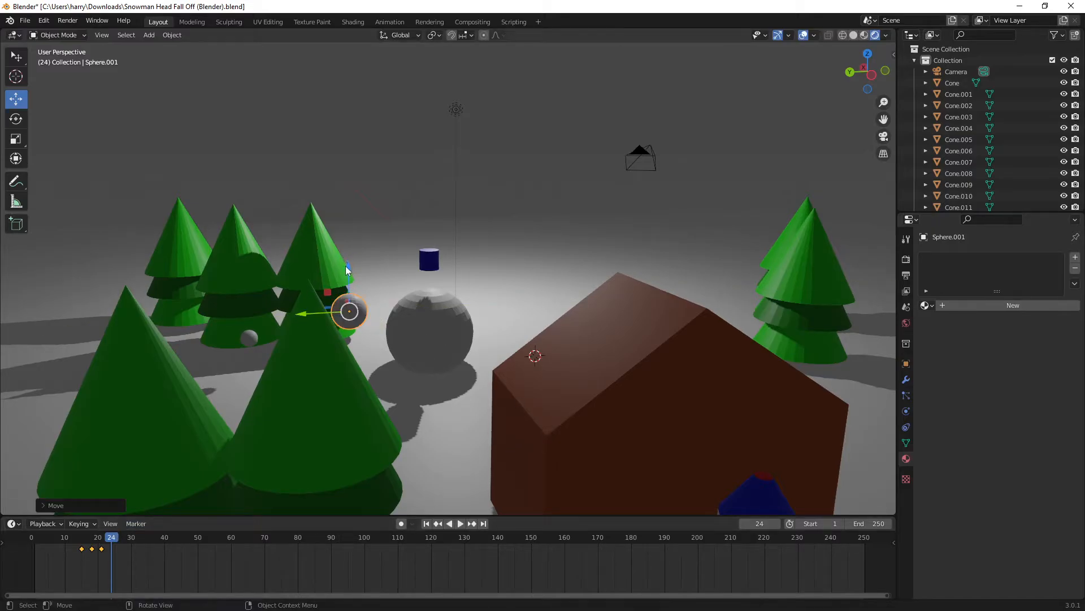
pyautogui.moveTo(347, 270); pyautogui.dragTo(346, 290)
pyautogui.press('r')
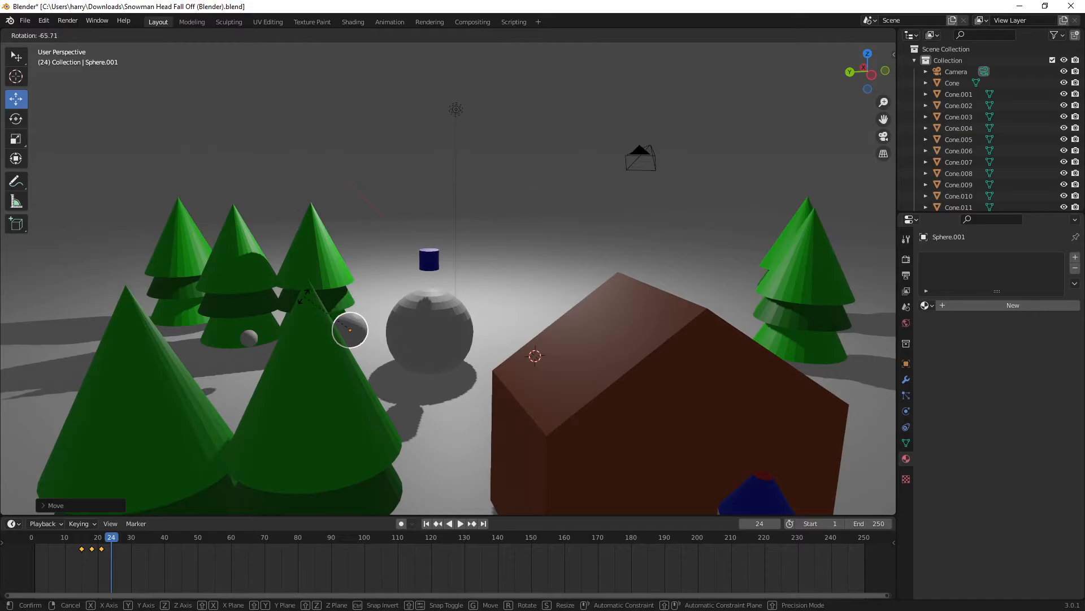
pyautogui.click(305, 295)
pyautogui.press('i')
pyautogui.click(272, 302)
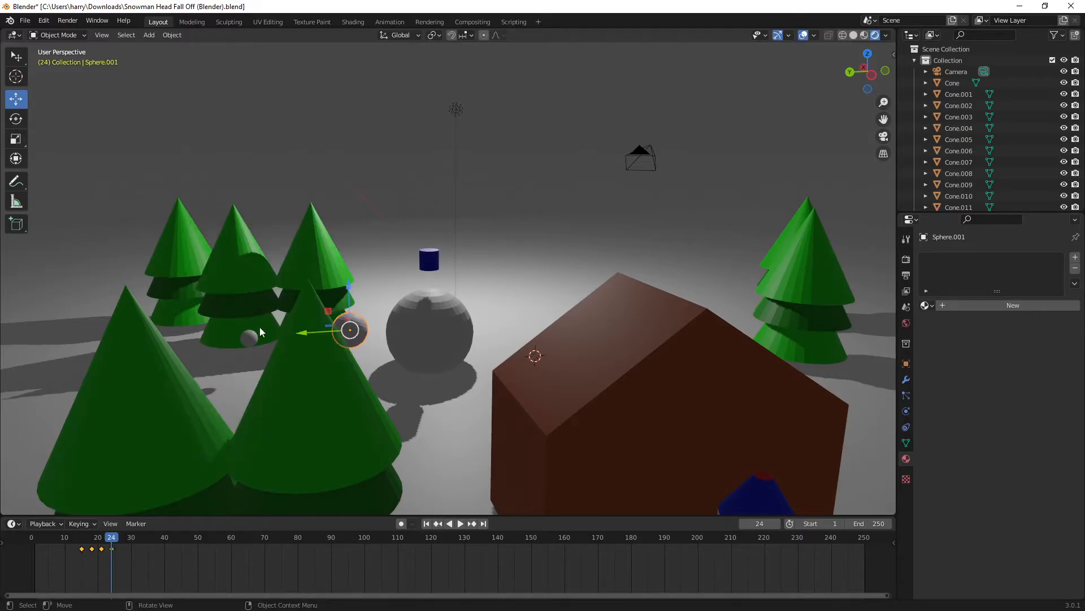
# Step: At frame 27, move the head farther from the body along Y, lower it, and insert a Location, Rotation & Scale keyframe
pyautogui.moveTo(260, 331); pyautogui.dragTo(444, 430, button='middle')
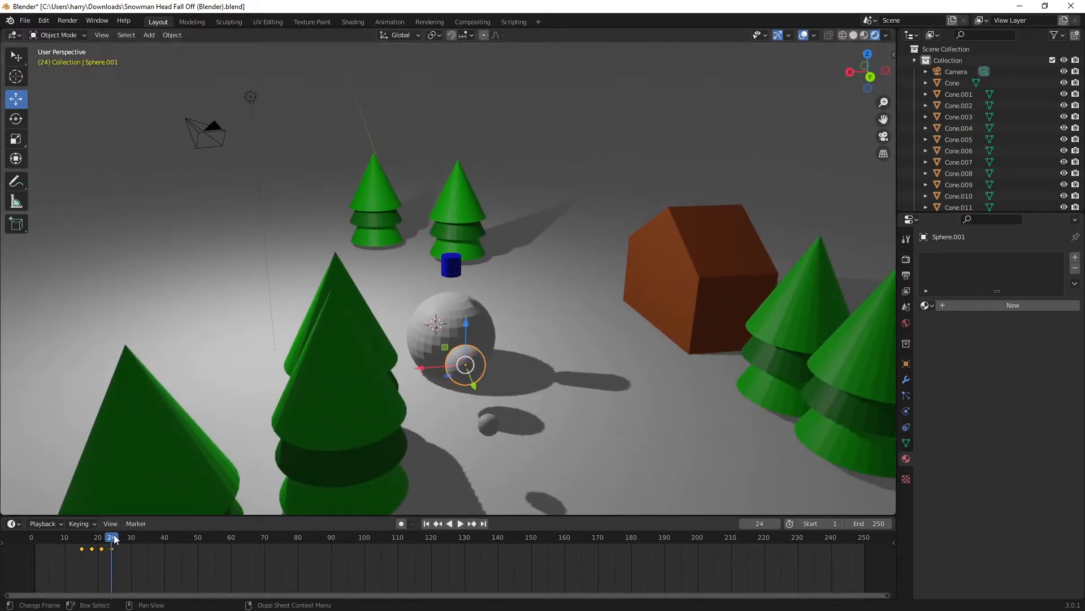
pyautogui.moveTo(114, 539); pyautogui.dragTo(121, 541)
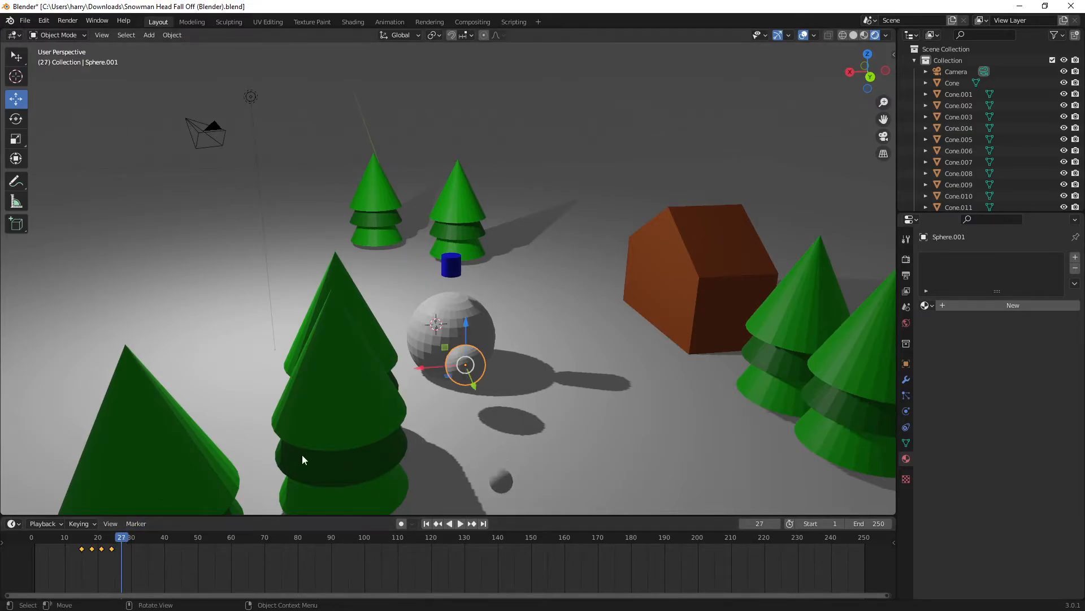
pyautogui.moveTo(475, 387); pyautogui.dragTo(486, 428)
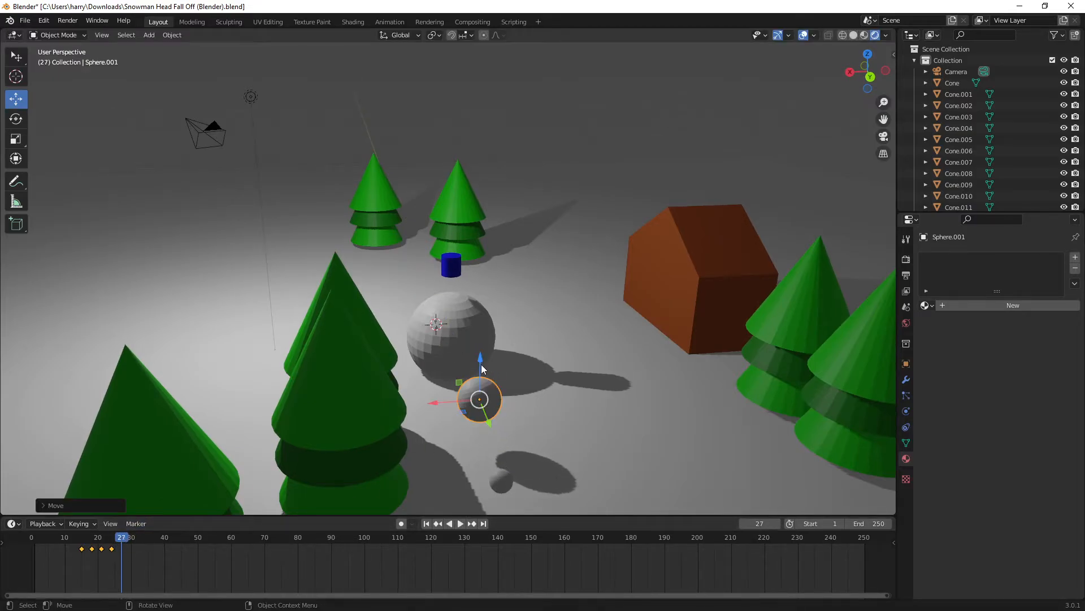
pyautogui.moveTo(482, 368); pyautogui.dragTo(478, 388)
pyautogui.press('i')
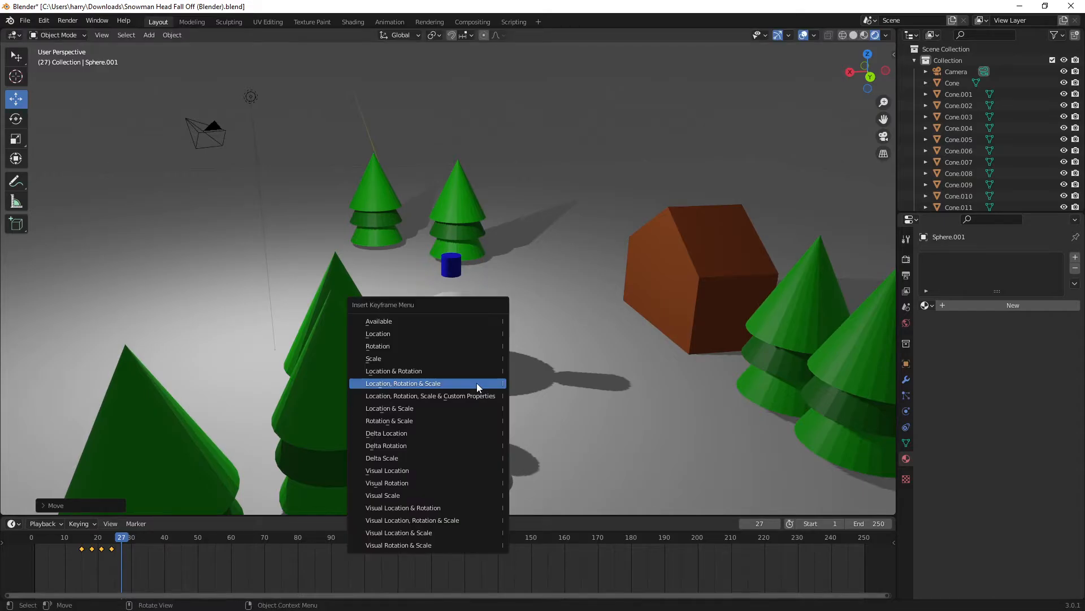
pyautogui.click(415, 384)
# Step: At frame 30, move the head farther along Y, lower it onto the ground, rotate it, and insert a keyframe
pyautogui.moveTo(122, 540); pyautogui.dragTo(131, 538)
pyautogui.moveTo(534, 473); pyautogui.dragTo(425, 425, button='middle')
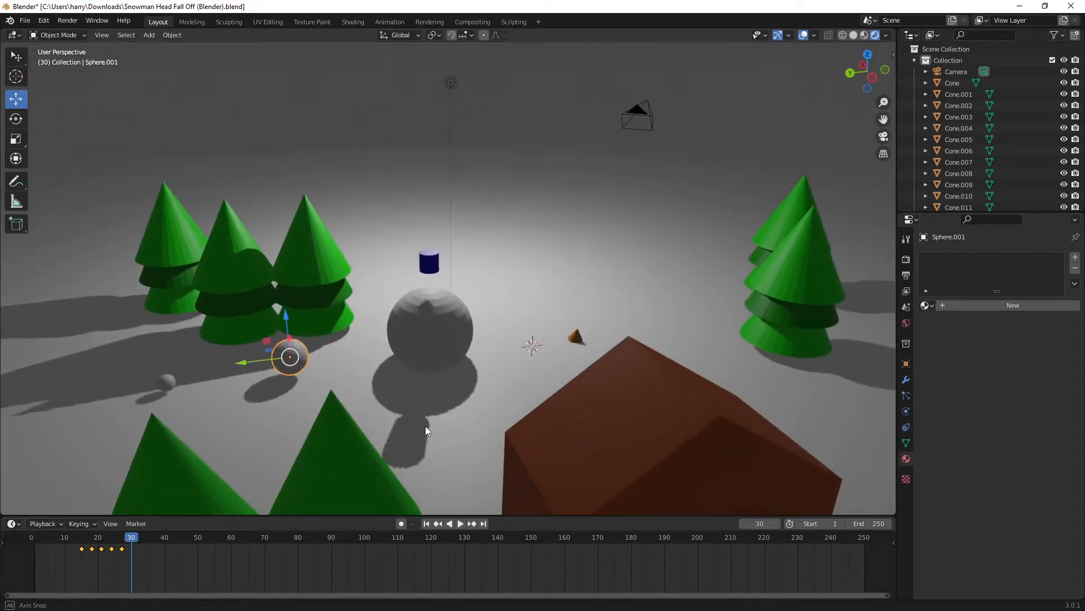
pyautogui.moveTo(253, 365); pyautogui.dragTo(216, 365)
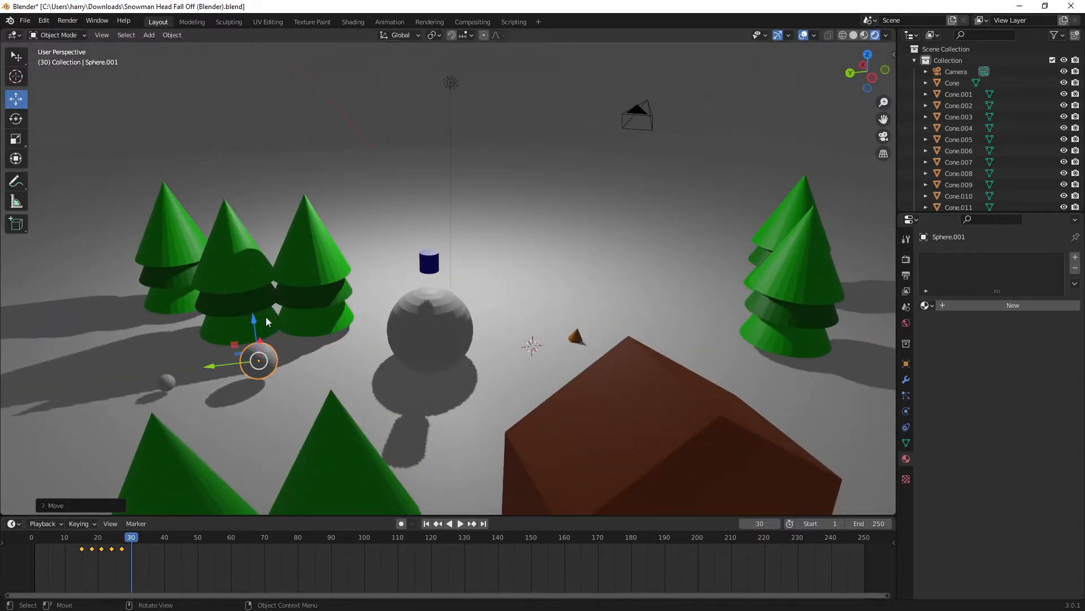
pyautogui.moveTo(253, 326); pyautogui.dragTo(255, 332)
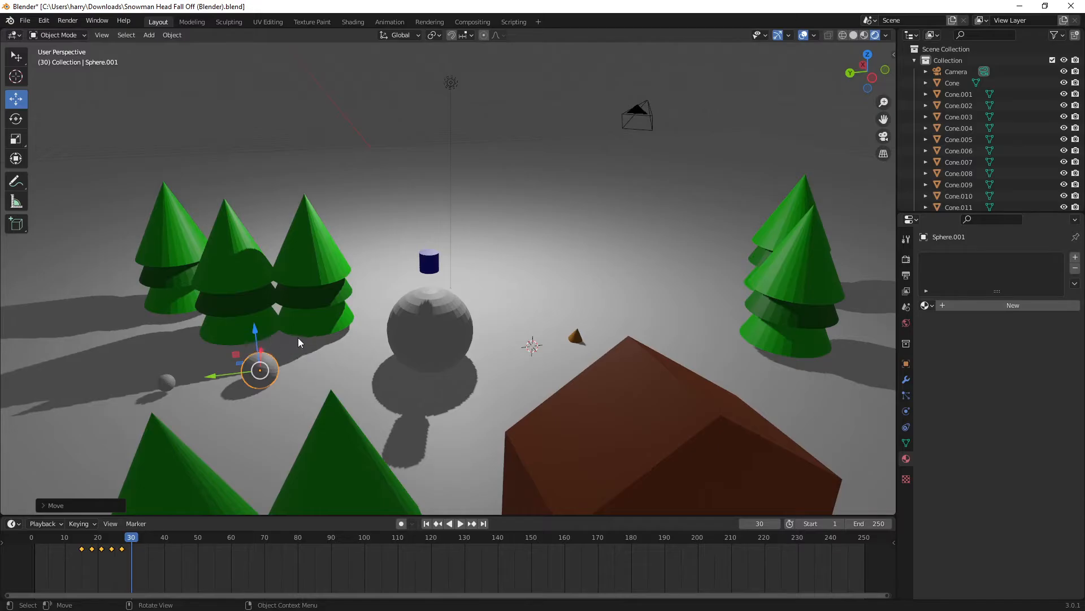
pyautogui.press('r')
pyautogui.click(281, 333)
pyautogui.press('i')
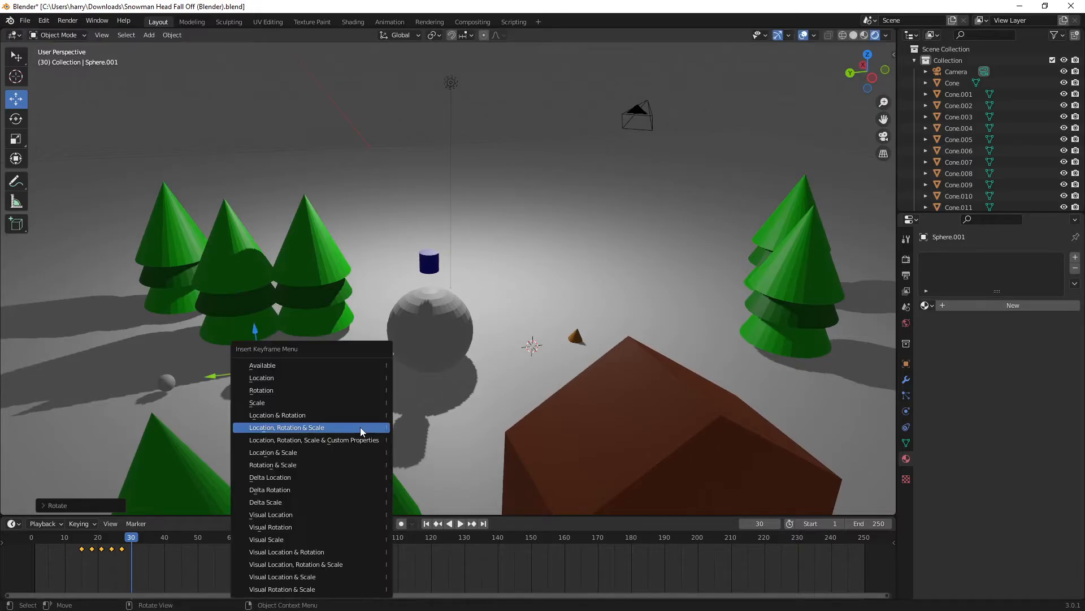
pyautogui.click(295, 416)
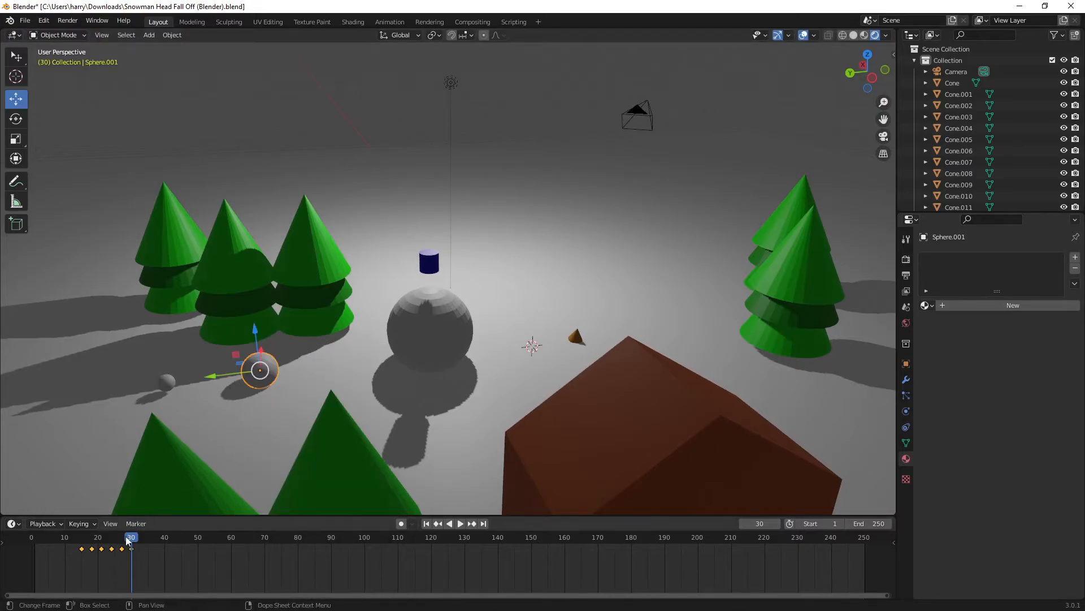
# Step: Play back the animation from frame 0 to check how the head falls off
pyautogui.click(79, 540)
pyautogui.press('space')
pyautogui.moveTo(79, 543); pyautogui.dragTo(32, 543)
pyautogui.press('space')
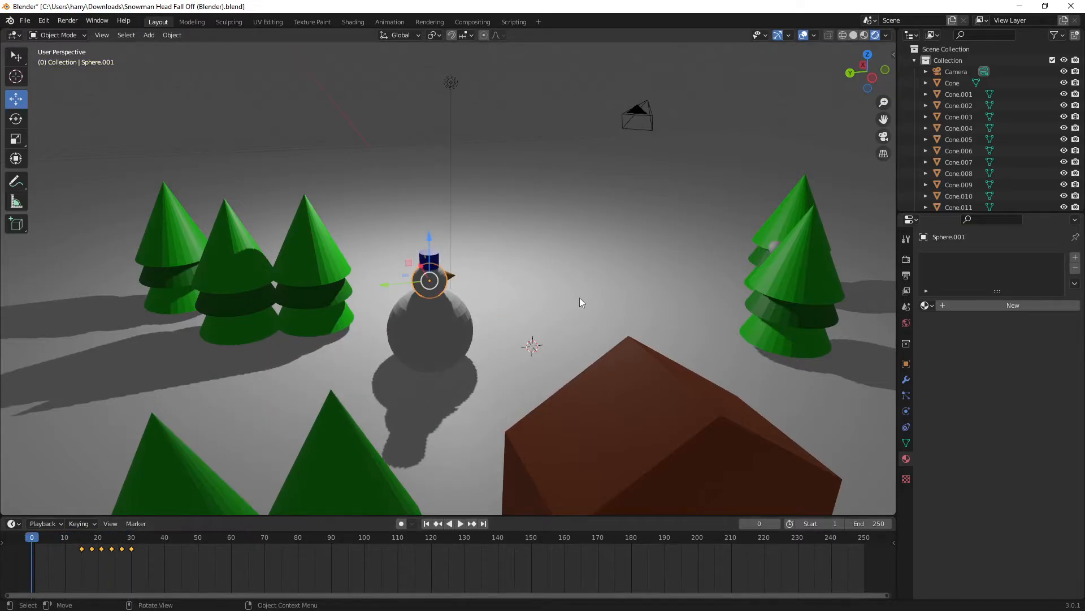
pyautogui.press('space')
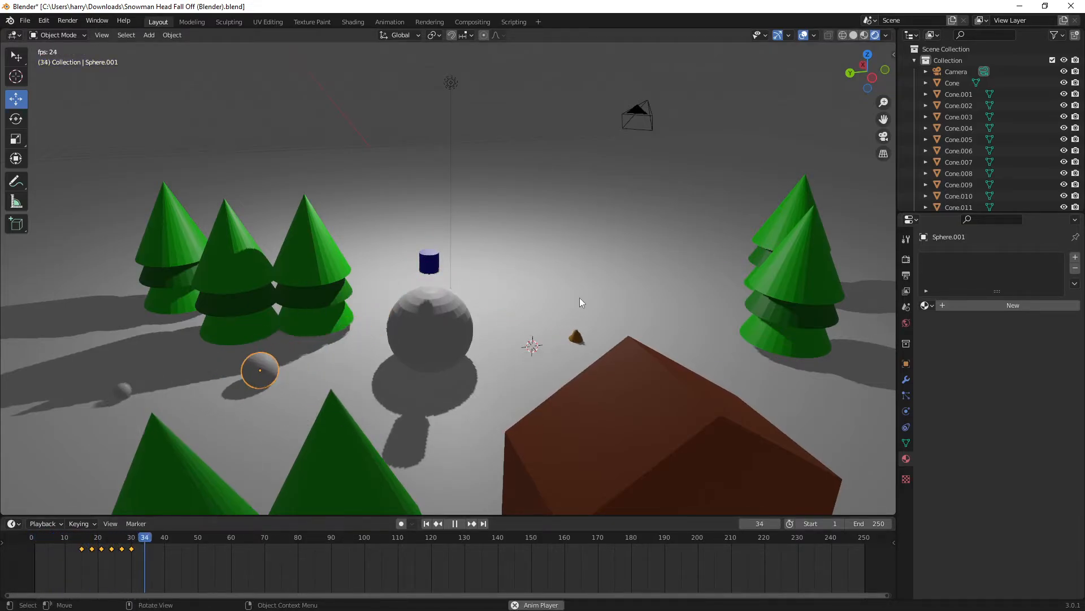
pyautogui.press('space')
# Step: Select the snowman's hat and insert a Location, Rotation & Scale keyframe for it at frame 15
pyautogui.click(430, 270)
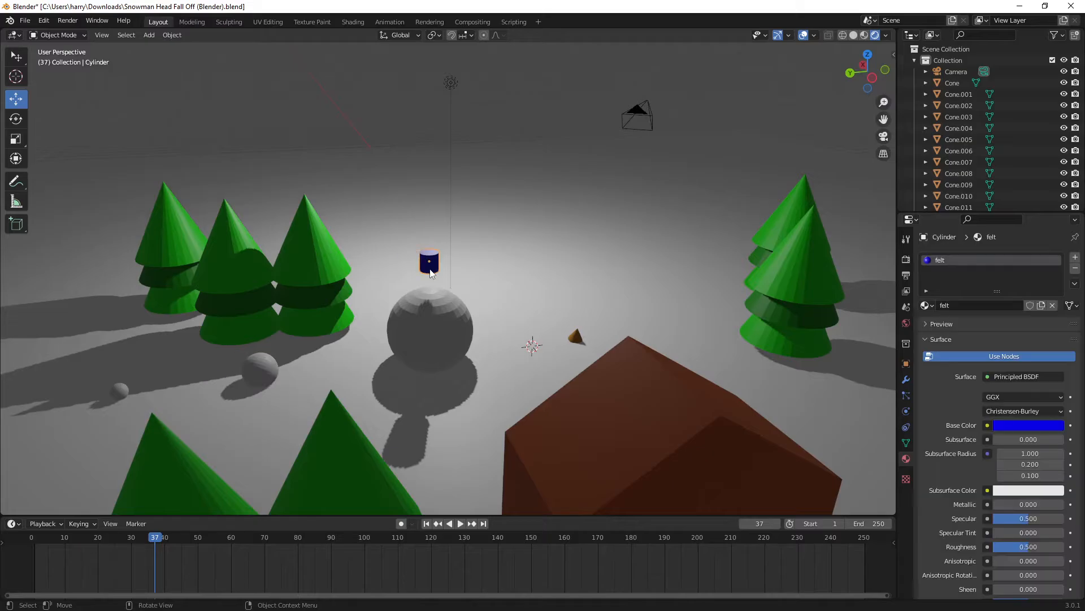
pyautogui.moveTo(165, 290); pyautogui.dragTo(409, 286, button='middle')
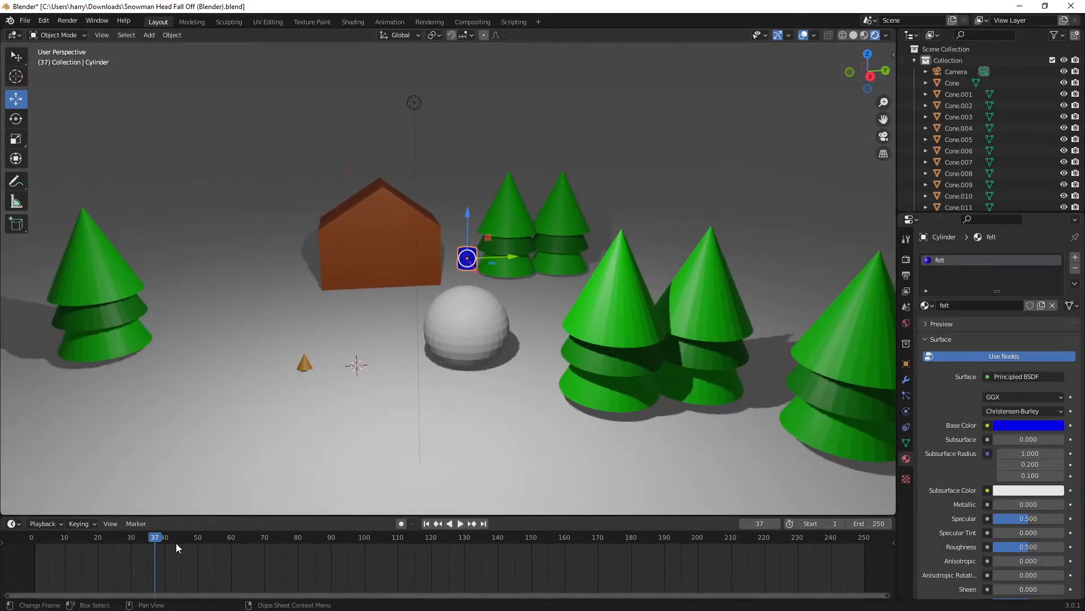
pyautogui.moveTo(159, 535); pyautogui.dragTo(82, 538)
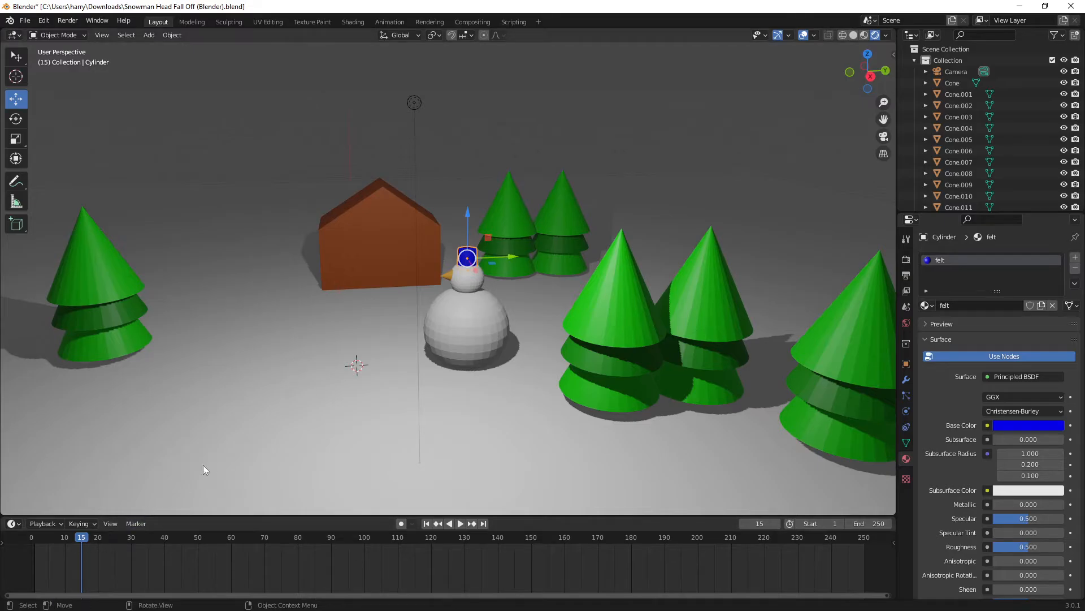
pyautogui.press('i')
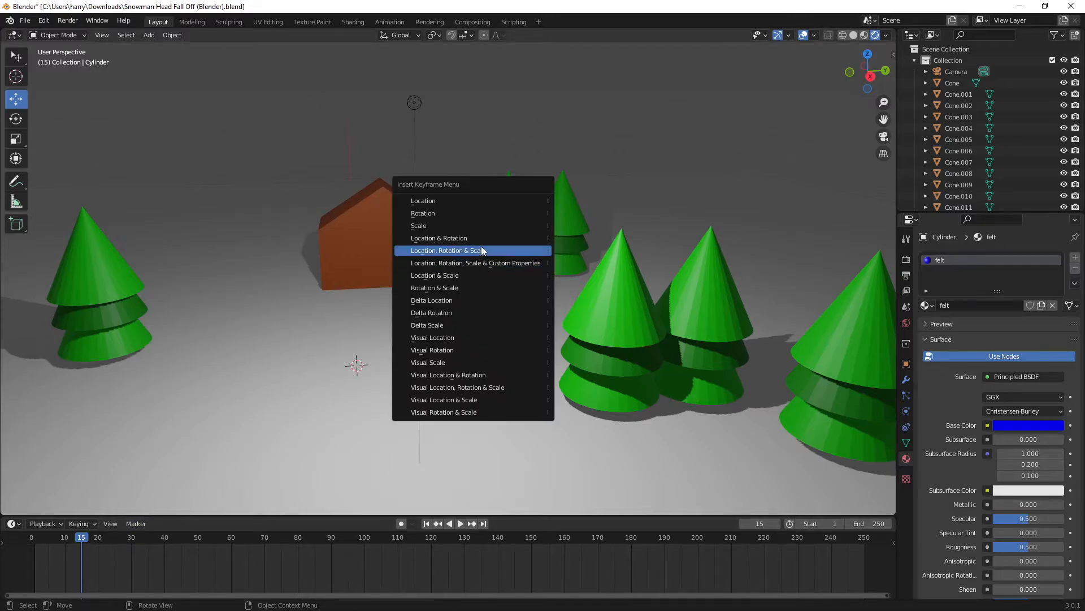
pyautogui.click(480, 245)
# Step: At frame 18, lower the hat onto the top of the body and insert a Location, Rotation & Scale keyframe
pyautogui.press('space')
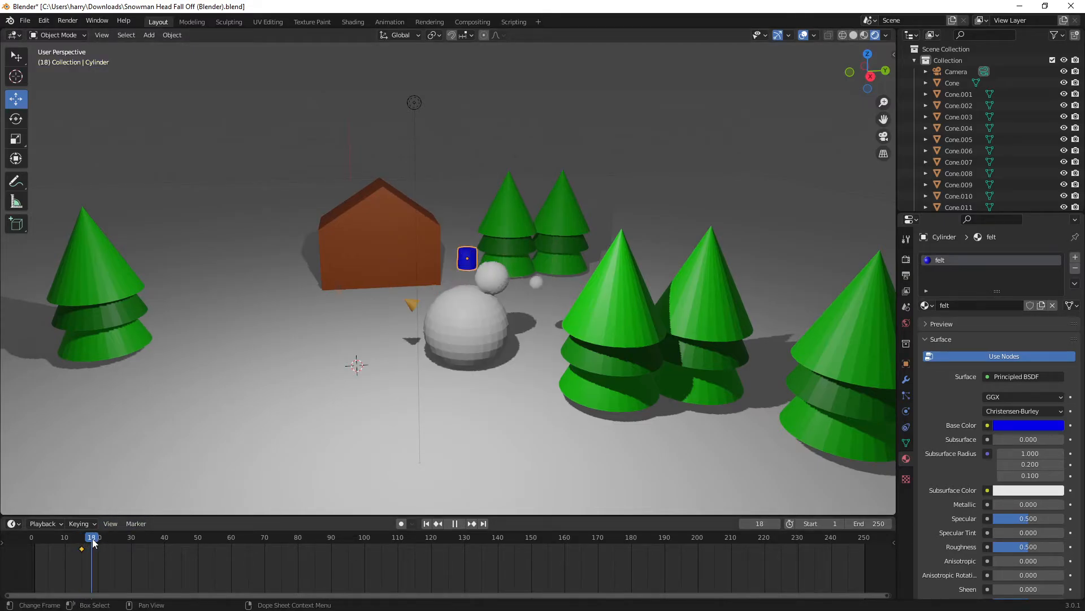
pyautogui.press('space')
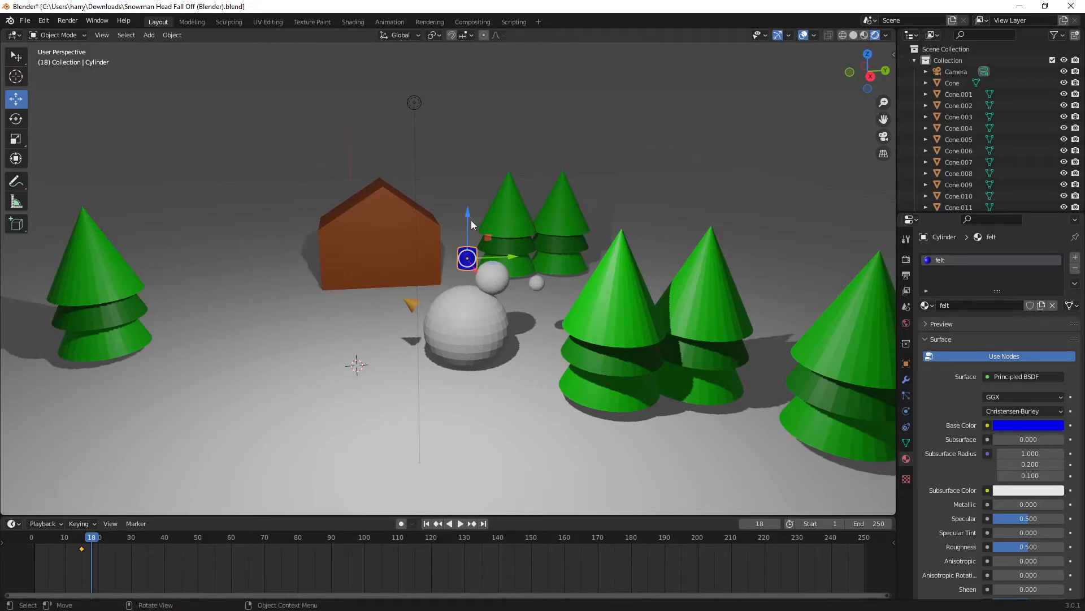
pyautogui.moveTo(468, 212); pyautogui.dragTo(464, 232)
pyautogui.press('i')
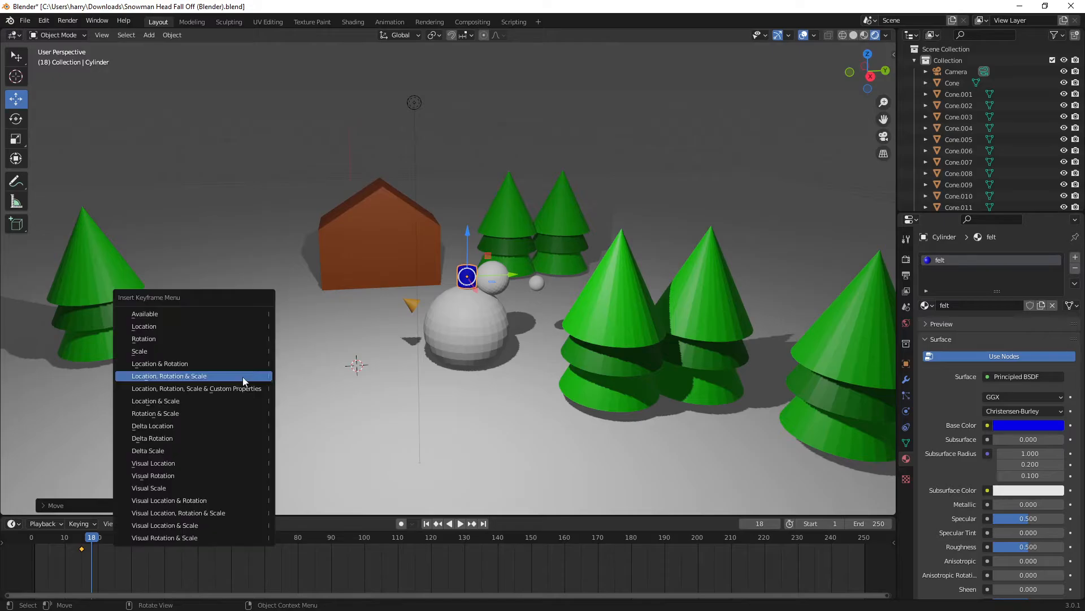
pyautogui.click(187, 382)
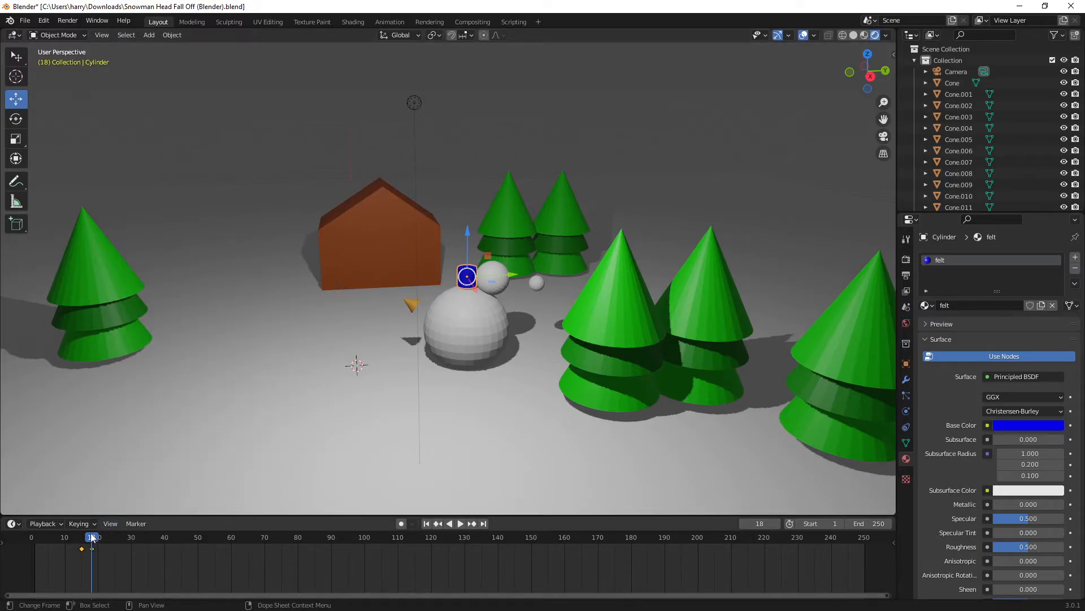
# Step: At frame 21, move the hat along Y toward the nose's side, lower it, tilt it against the body, and insert a keyframe
pyautogui.press('space')
pyautogui.press('space')
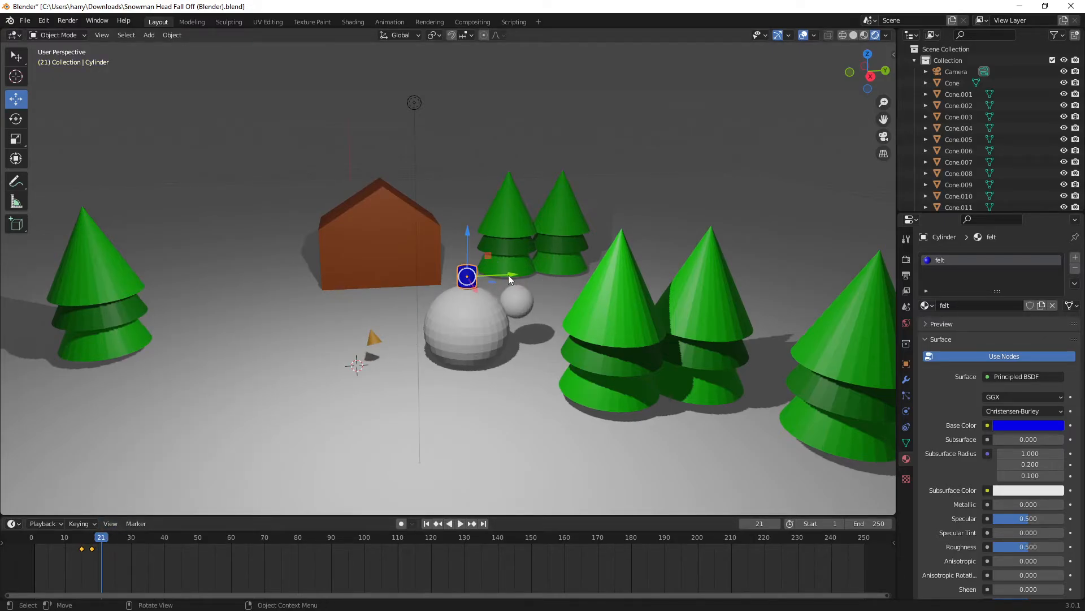
pyautogui.moveTo(508, 275); pyautogui.dragTo(487, 276)
pyautogui.moveTo(445, 232); pyautogui.dragTo(446, 239)
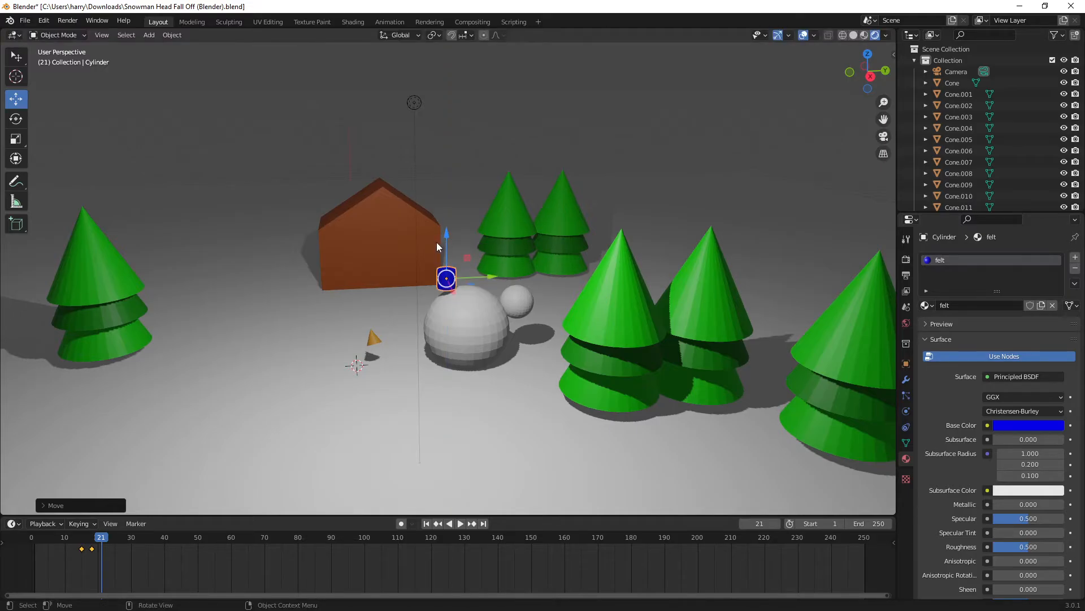
pyautogui.press('r')
pyautogui.click(460, 249)
pyautogui.moveTo(489, 275); pyautogui.dragTo(486, 275)
pyautogui.moveTo(446, 232); pyautogui.dragTo(446, 242)
pyautogui.press('i')
pyautogui.click(429, 254)
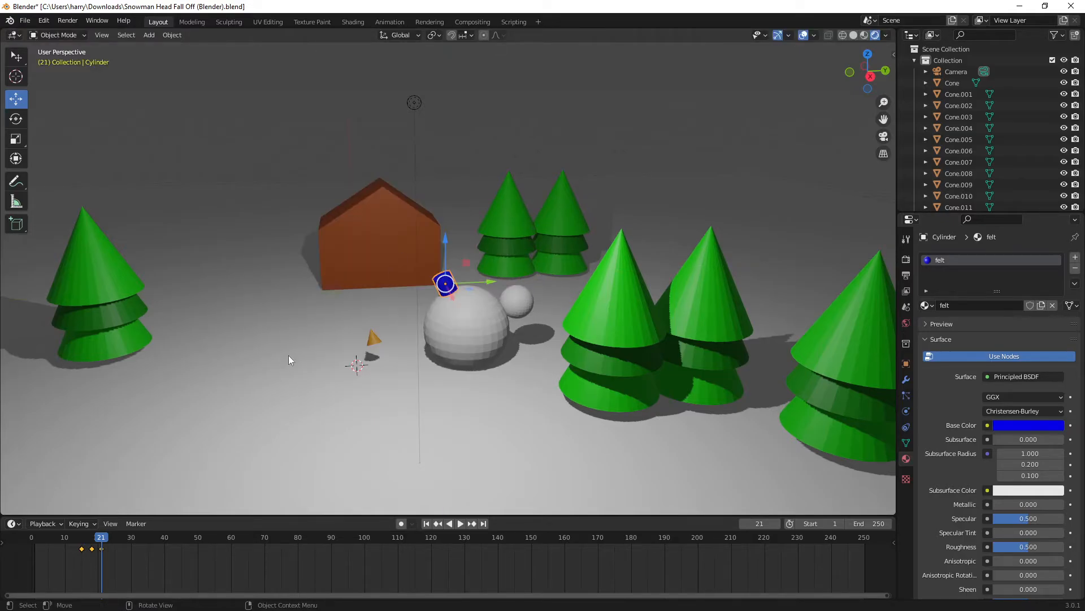
# Step: At frame 24, move the hat off the body along Y, lower it, and insert a Location, Rotation & Scale keyframe
pyautogui.moveTo(104, 537); pyautogui.dragTo(112, 537)
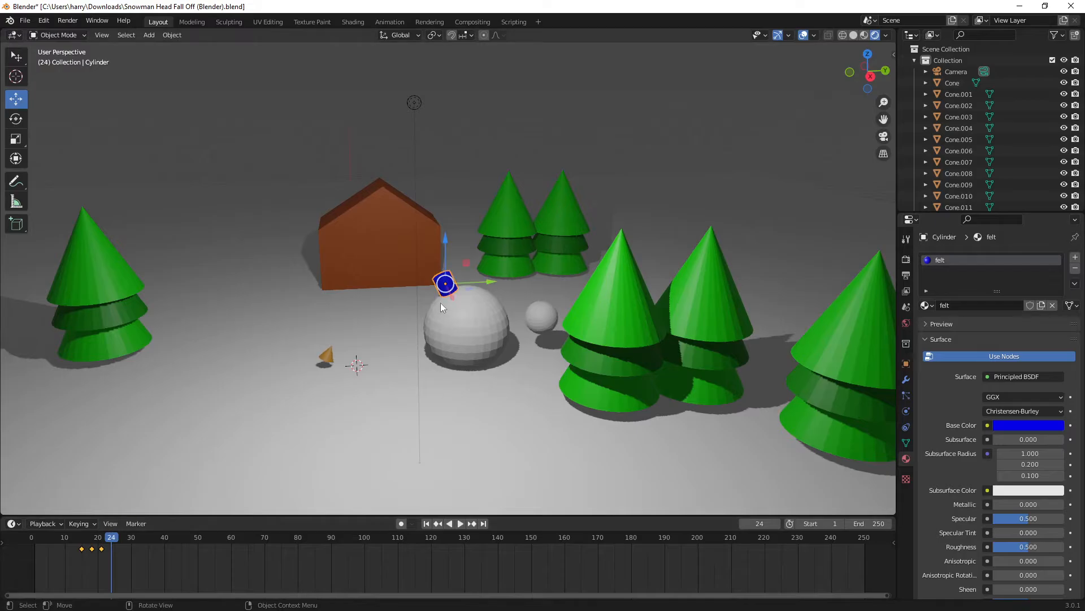
pyautogui.moveTo(490, 284); pyautogui.dragTo(459, 284)
pyautogui.moveTo(409, 253); pyautogui.dragTo(415, 275)
pyautogui.moveTo(416, 276); pyautogui.dragTo(418, 321, button='middle')
pyautogui.press('i')
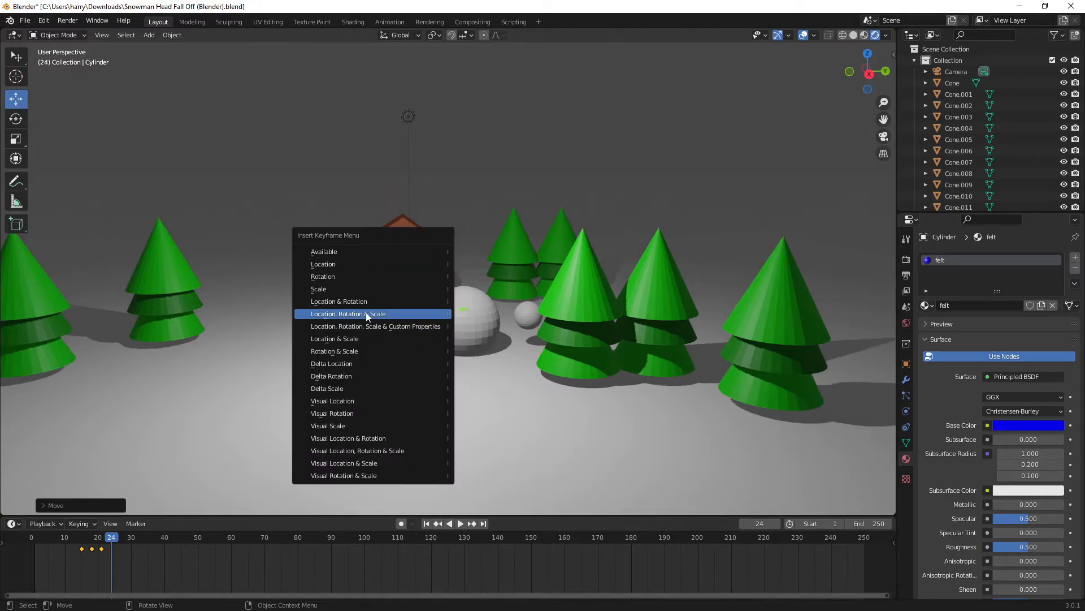
pyautogui.click(365, 315)
# Step: At frame 27, move the hat farther along Y, lower it close to the ground, and insert a Location, Rotation & Scale keyframe
pyautogui.moveTo(113, 538); pyautogui.dragTo(122, 538)
pyautogui.moveTo(465, 309); pyautogui.dragTo(429, 305)
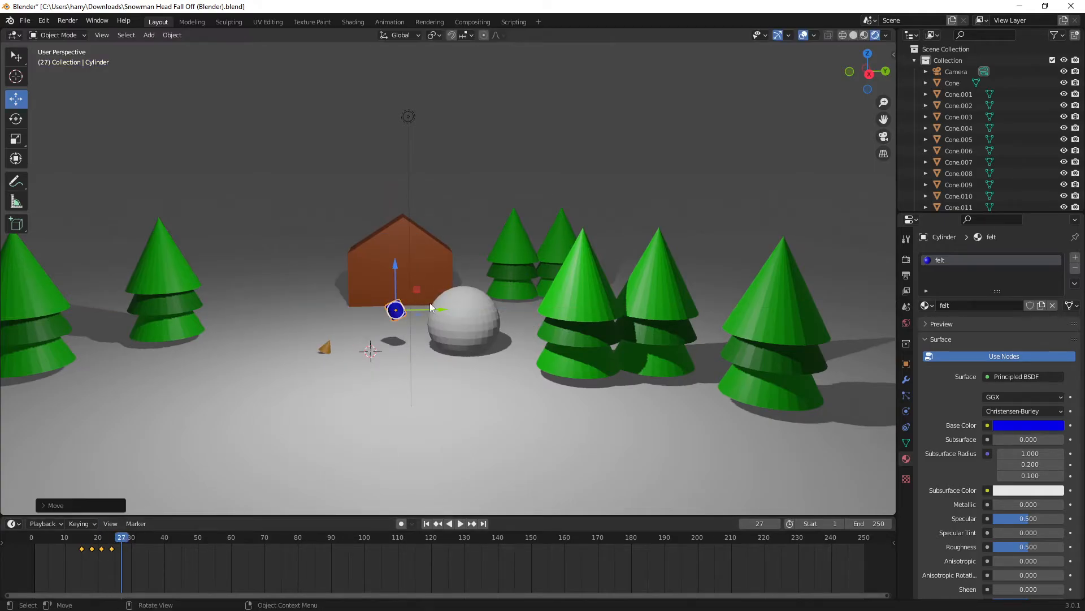
pyautogui.moveTo(394, 263); pyautogui.dragTo(394, 298)
pyautogui.press('i')
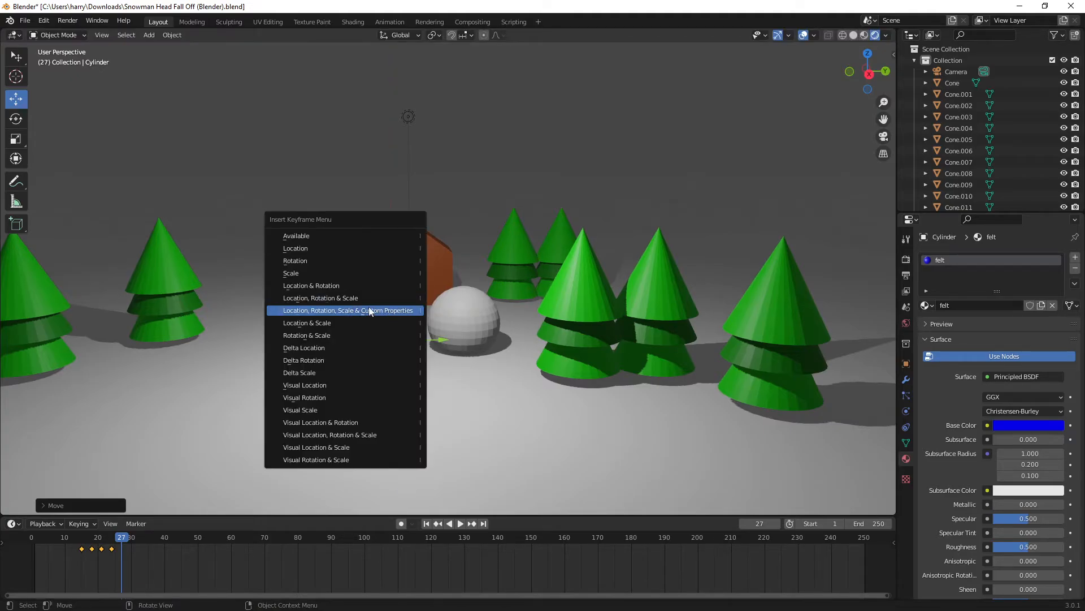
pyautogui.click(390, 297)
# Step: At frame 31, shift the hat slightly along Y, rotate it onto its side, rest it on the ground, and insert a Location, Rotation & Scale keyframe
pyautogui.press('space')
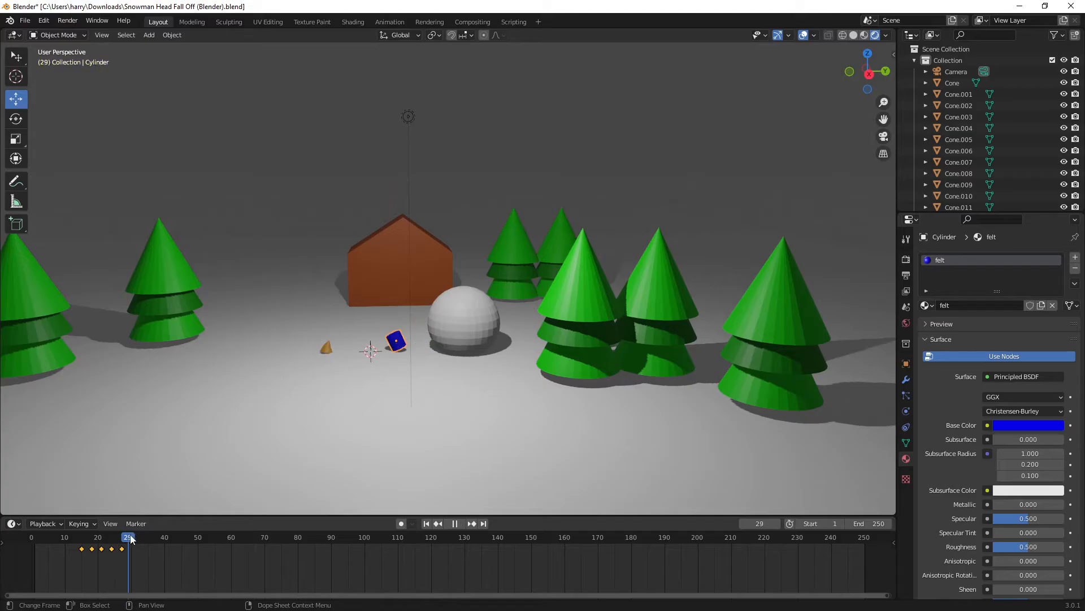
pyautogui.press('space')
pyautogui.moveTo(433, 343); pyautogui.dragTo(411, 329)
pyautogui.press('r')
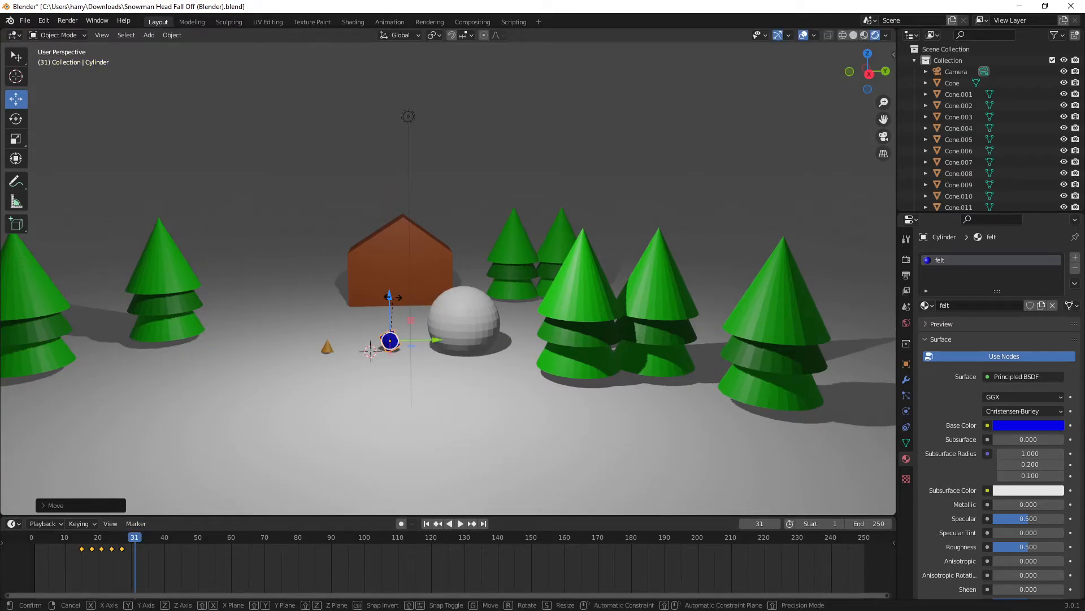
pyautogui.click(341, 318)
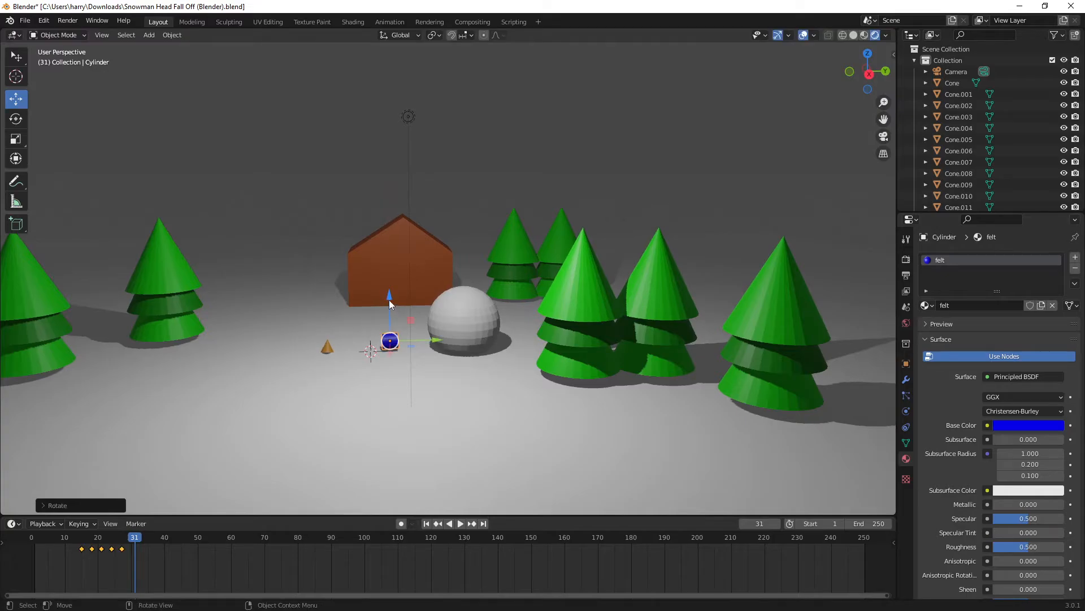
pyautogui.moveTo(389, 299); pyautogui.dragTo(388, 302)
pyautogui.press('i')
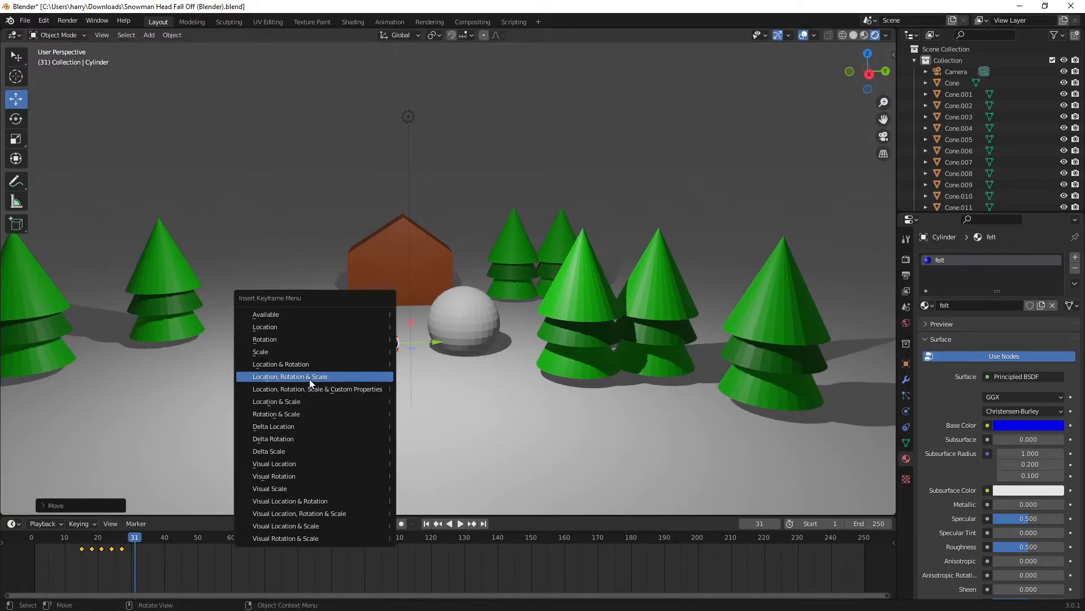
pyautogui.click(309, 376)
# Step: Play back the animation from frame 0 to check how the hat falls beside the snowman
pyautogui.hotkey('shift', 'Left')
pyautogui.press('space')
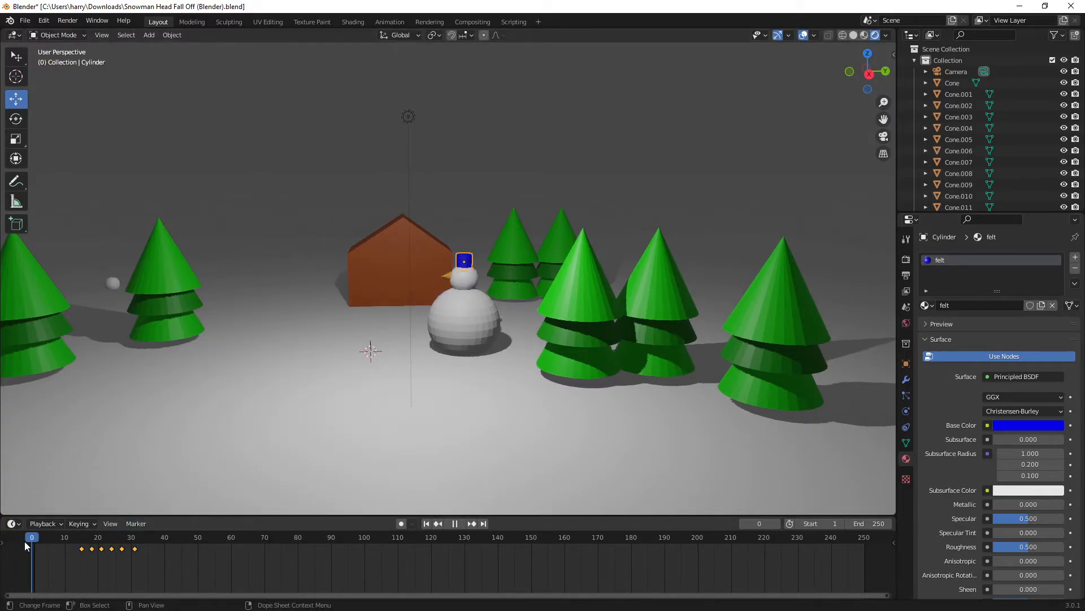
pyautogui.press('space')
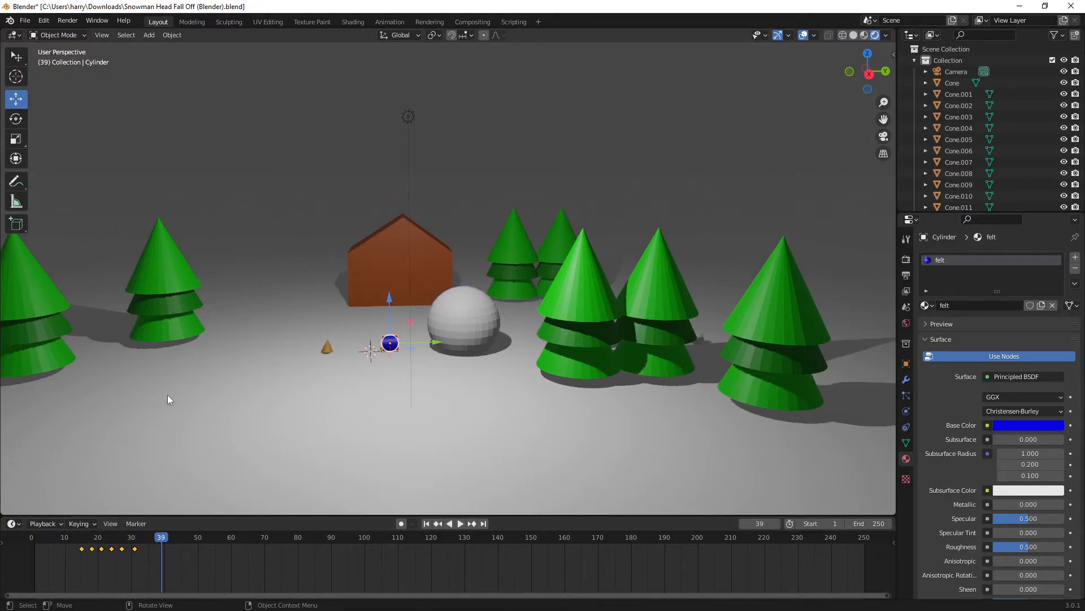
pyautogui.moveTo(150, 538); pyautogui.dragTo(32, 545)
pyautogui.moveTo(381, 373); pyautogui.dragTo(398, 347, button='middle')
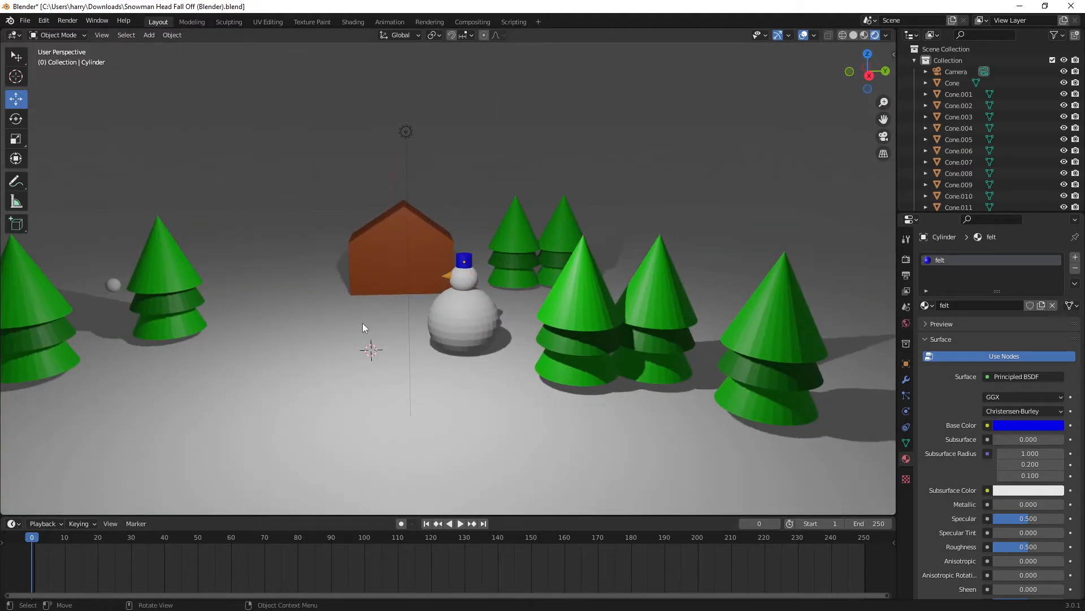
pyautogui.press('space')
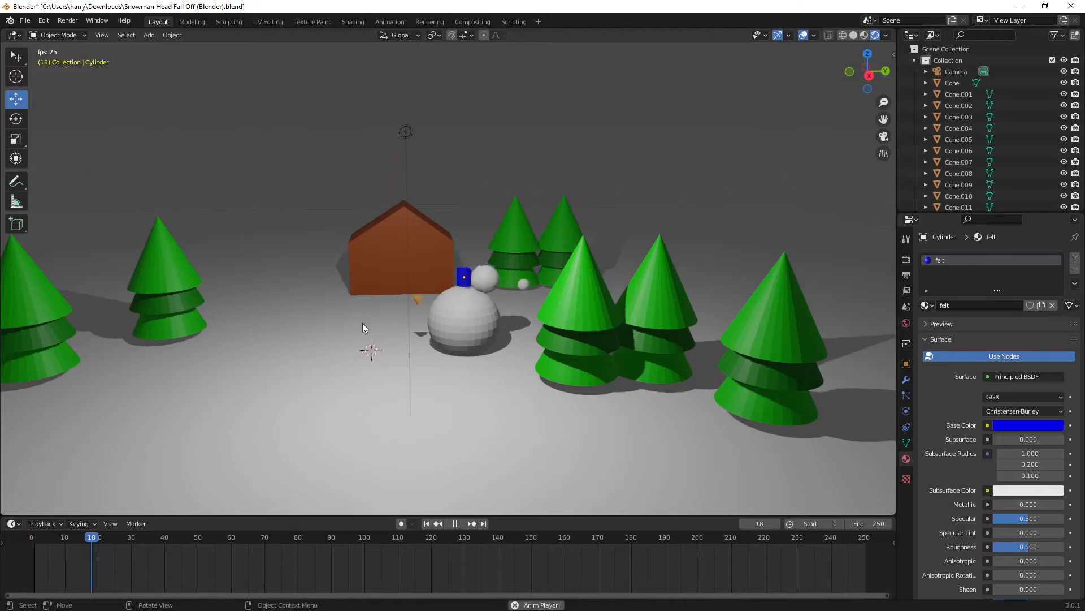
pyautogui.press('space')
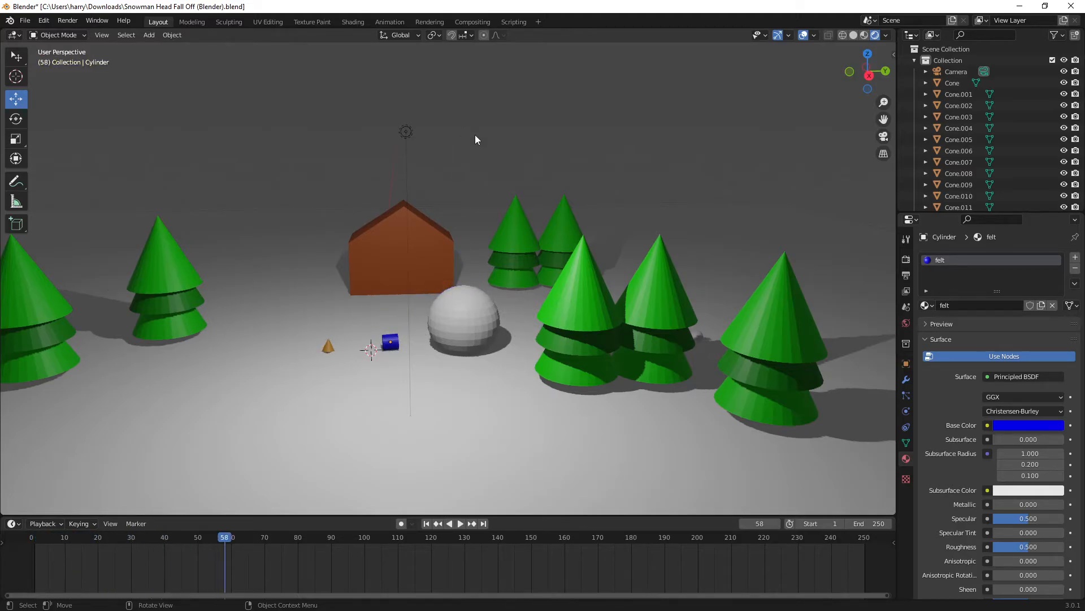
# Step: Review the animation from behind the snowman, starting at frame 0, and return to frame 0
pyautogui.moveTo(802, 155); pyautogui.dragTo(542, 181, button='middle')
pyautogui.moveTo(154, 547); pyautogui.dragTo(31, 545)
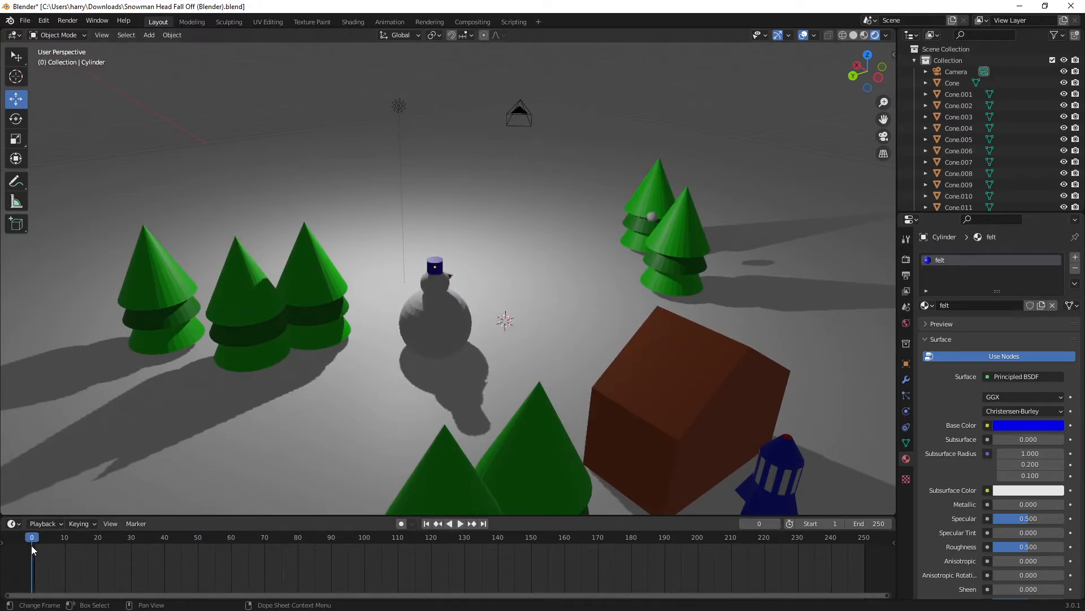
pyautogui.press('space')
pyautogui.press('space')
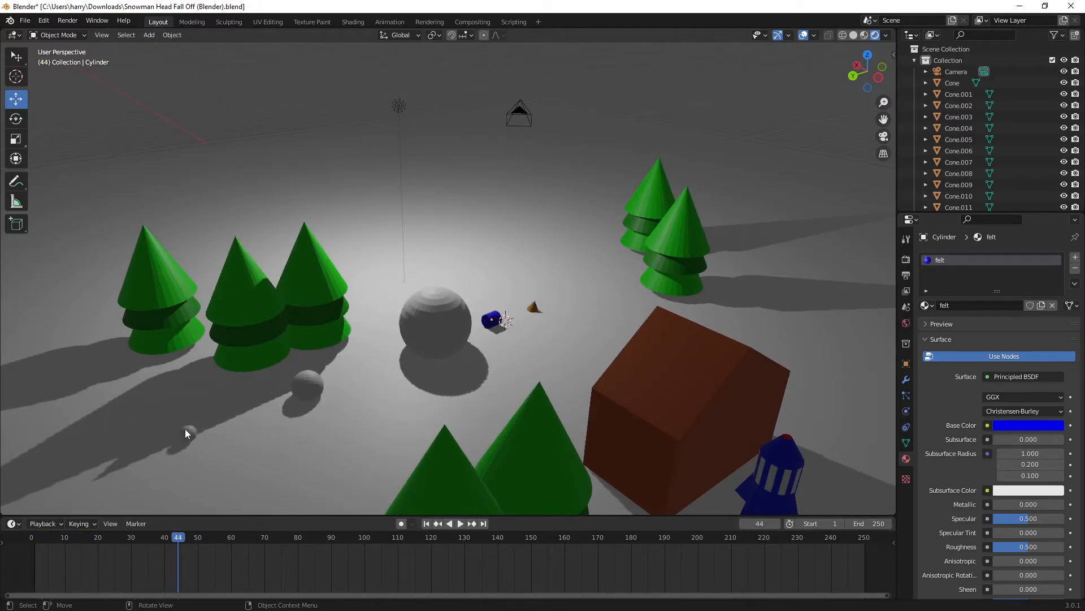
pyautogui.press('space')
pyautogui.click(54, 553)
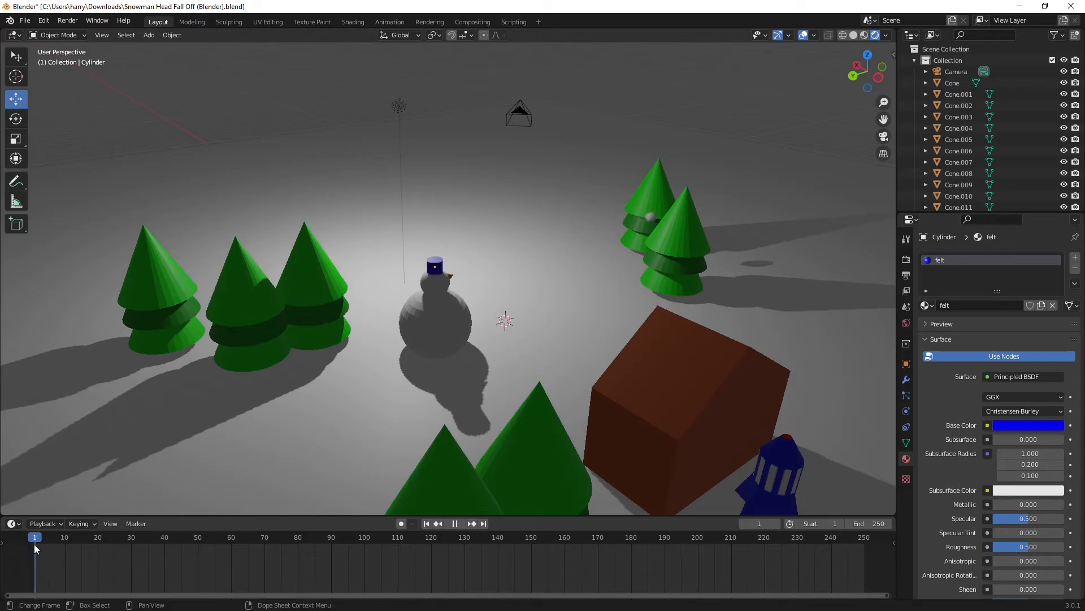
pyautogui.moveTo(35, 544); pyautogui.dragTo(33, 544)
pyautogui.press('space')
# Step: Select the rocket behind the house and insert a keyframe for its starting pose at frame 31
pyautogui.scroll(-5, 537, 240)
pyautogui.moveTo(605, 248); pyautogui.dragTo(561, 283, button='middle')
pyautogui.click(506, 366)
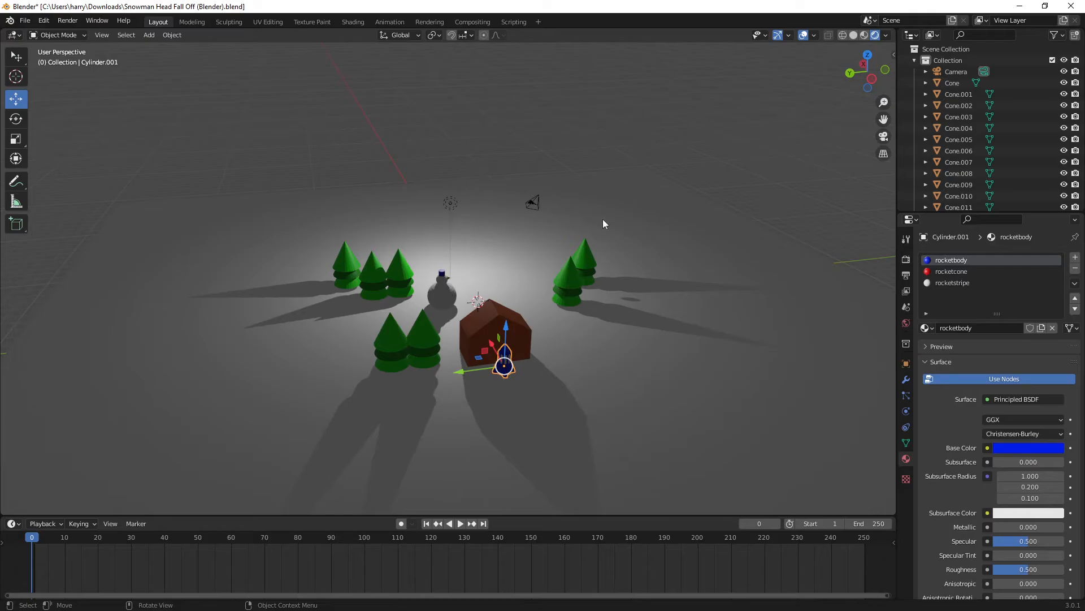
pyautogui.moveTo(602, 219); pyautogui.dragTo(486, 294, button='middle')
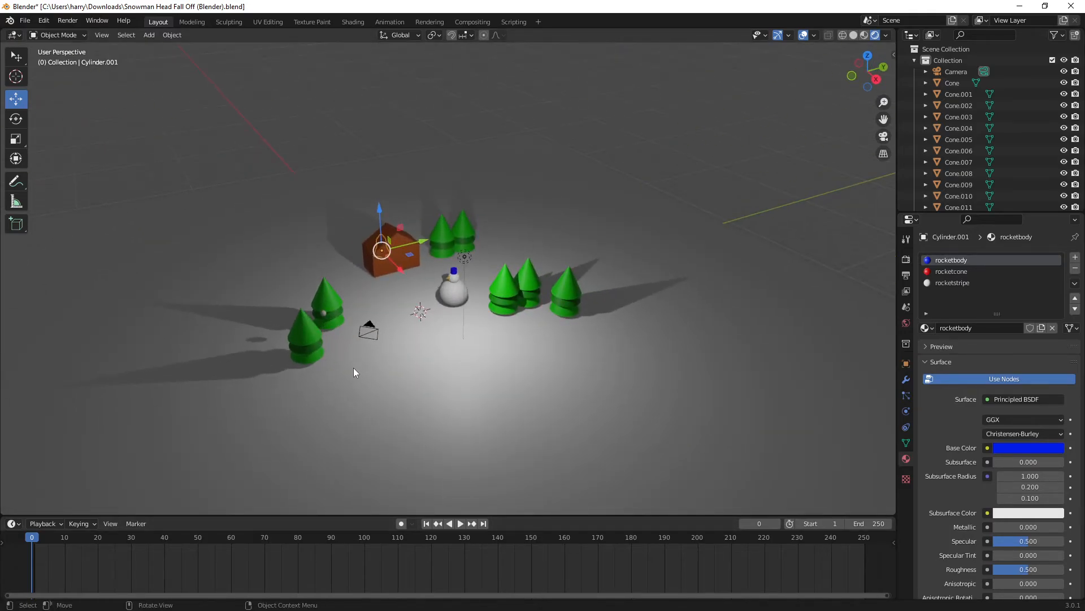
pyautogui.press('i')
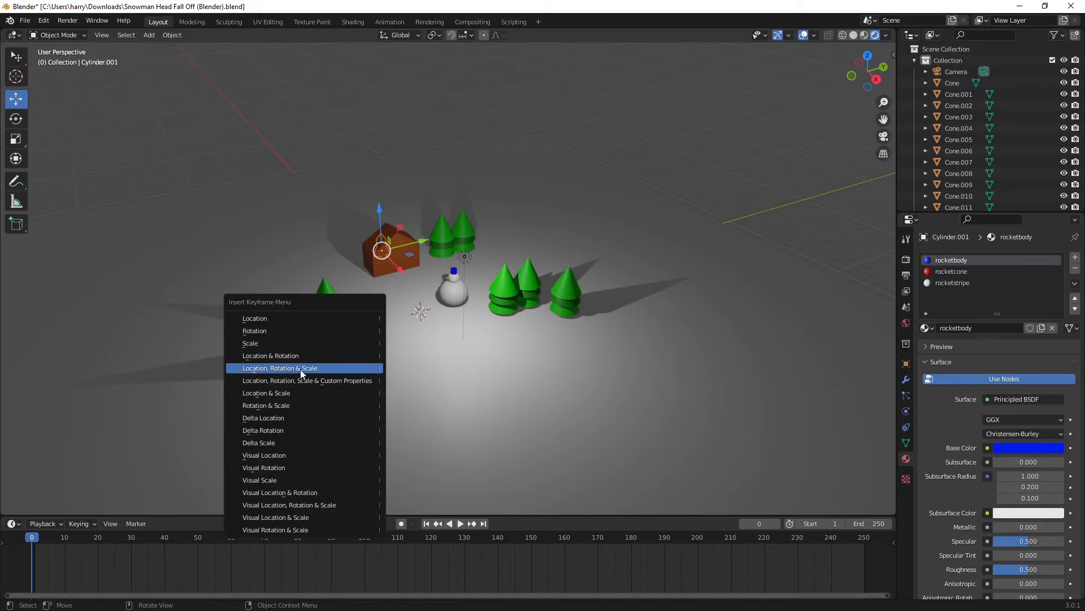
pyautogui.click(281, 380)
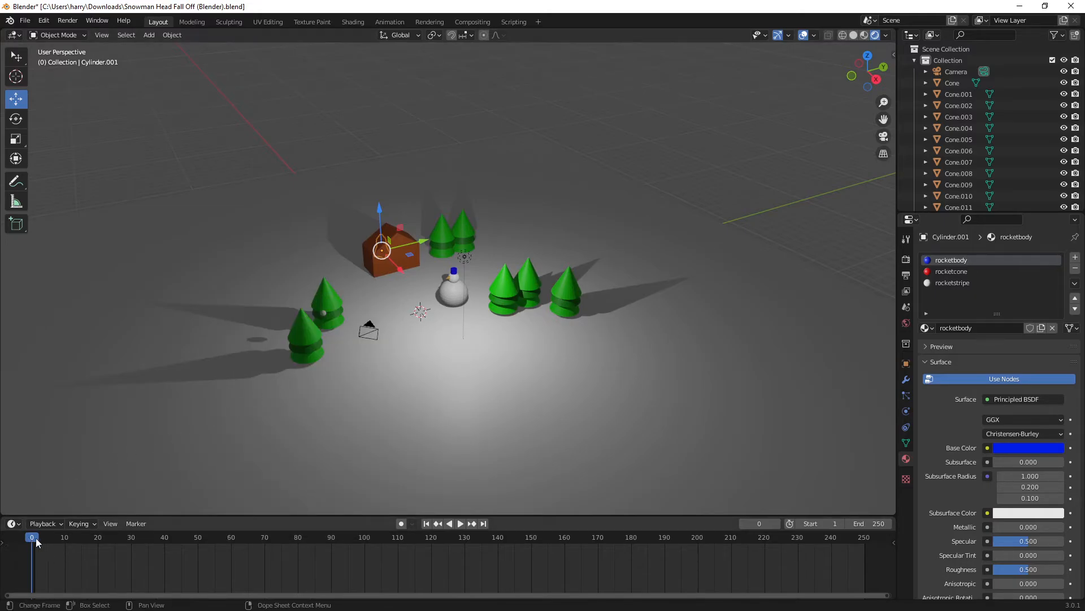
pyautogui.press('space')
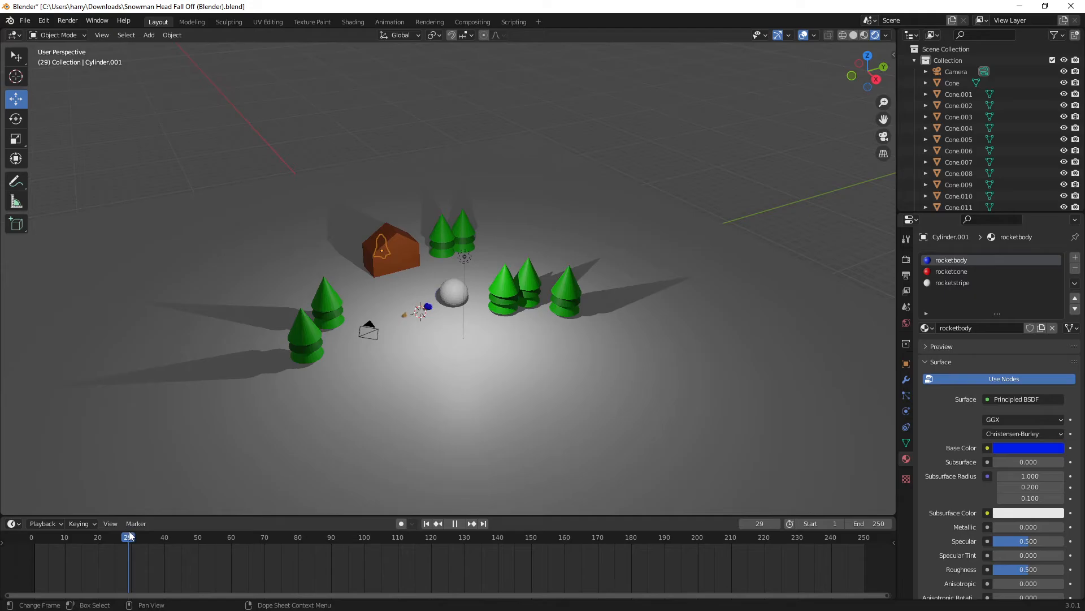
pyautogui.press('space')
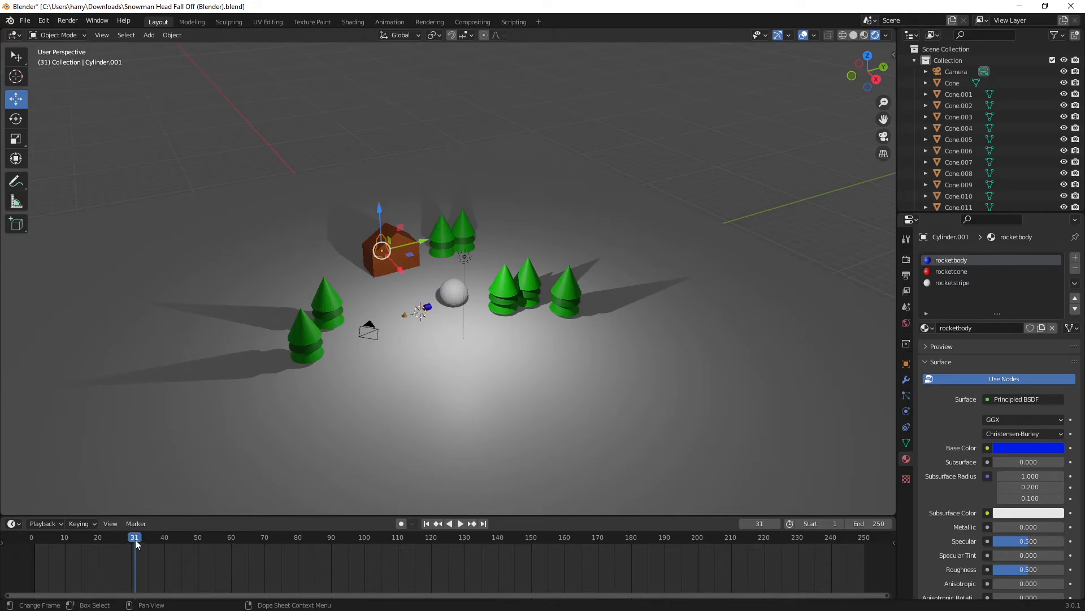
pyautogui.rightClick(135, 536)
pyautogui.press('i')
pyautogui.click(360, 250)
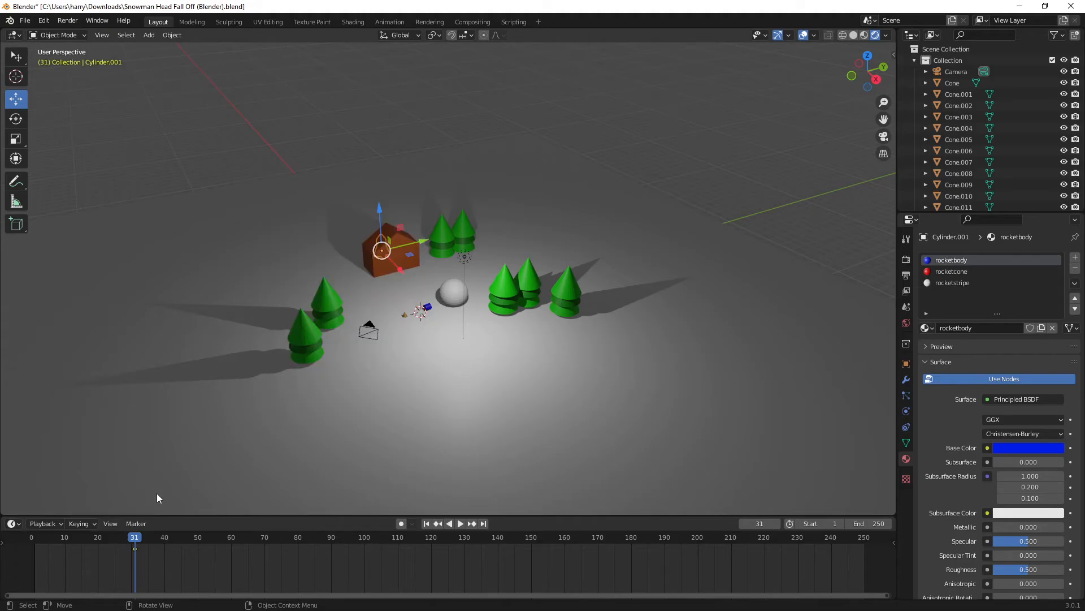
# Step: At frame 40, raise the rocket high above the house and shift it forward along X
pyautogui.press('space')
pyautogui.moveTo(157, 542); pyautogui.dragTo(137, 537)
pyautogui.press('space')
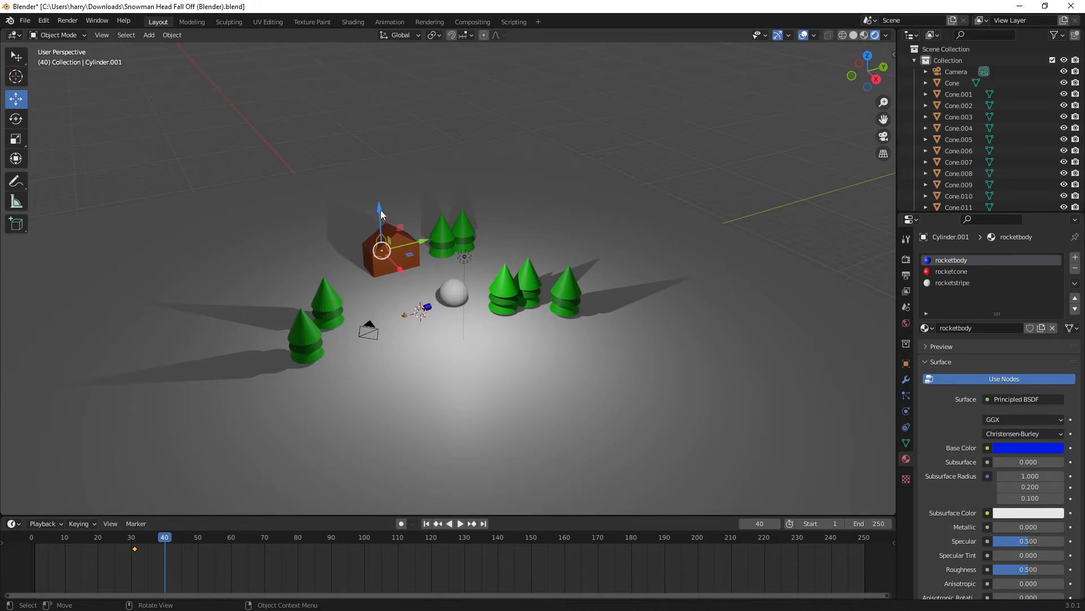
pyautogui.moveTo(381, 210); pyautogui.dragTo(340, 43)
pyautogui.moveTo(341, 43); pyautogui.dragTo(343, 134, button='middle')
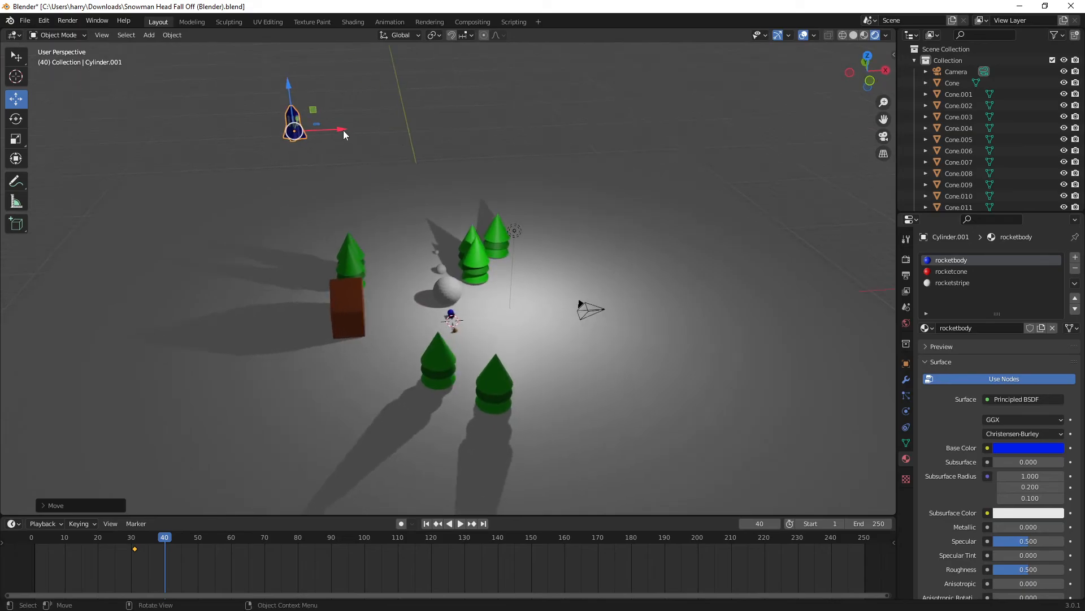
pyautogui.moveTo(344, 134); pyautogui.dragTo(392, 130)
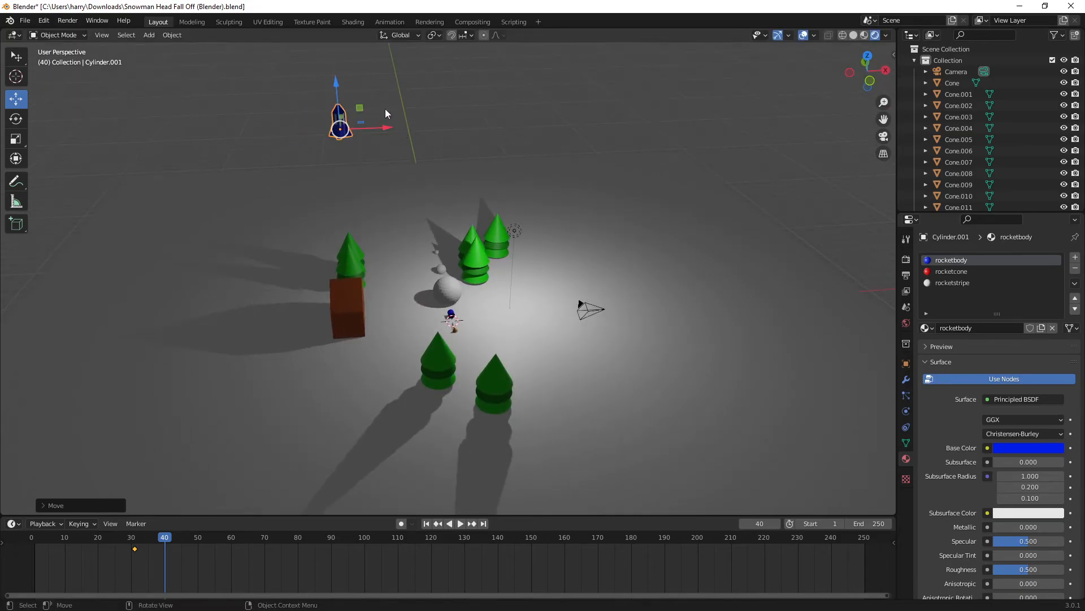
# Step: Tilt the rocket's nose forward and insert a Location, Rotation & Scale keyframe at frame 40
pyautogui.press('r')
pyautogui.click(439, 140)
pyautogui.moveTo(439, 141); pyautogui.dragTo(336, 113, button='middle')
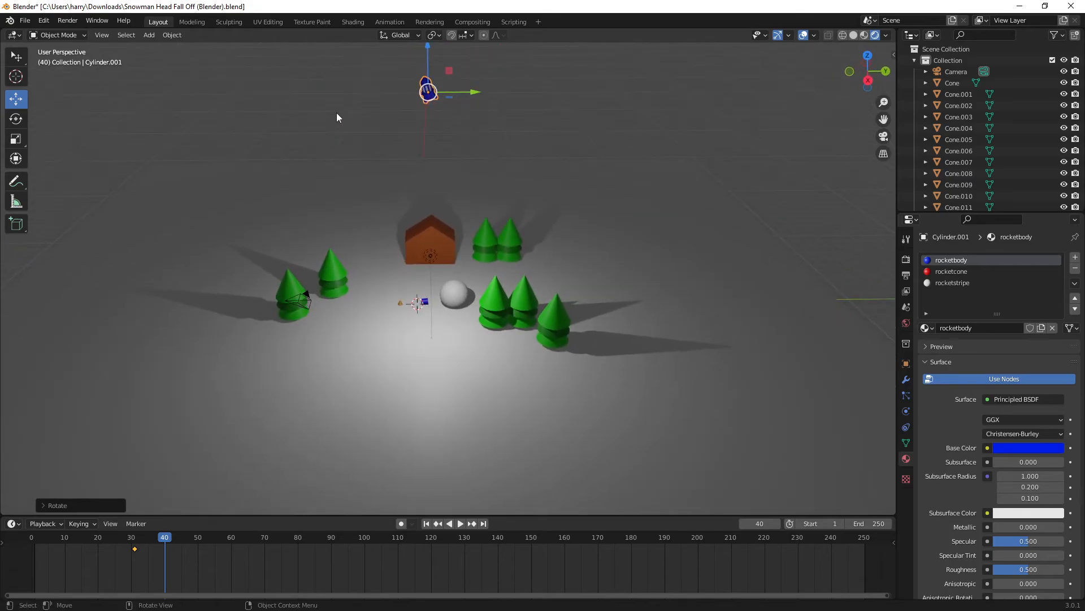
pyautogui.press('i')
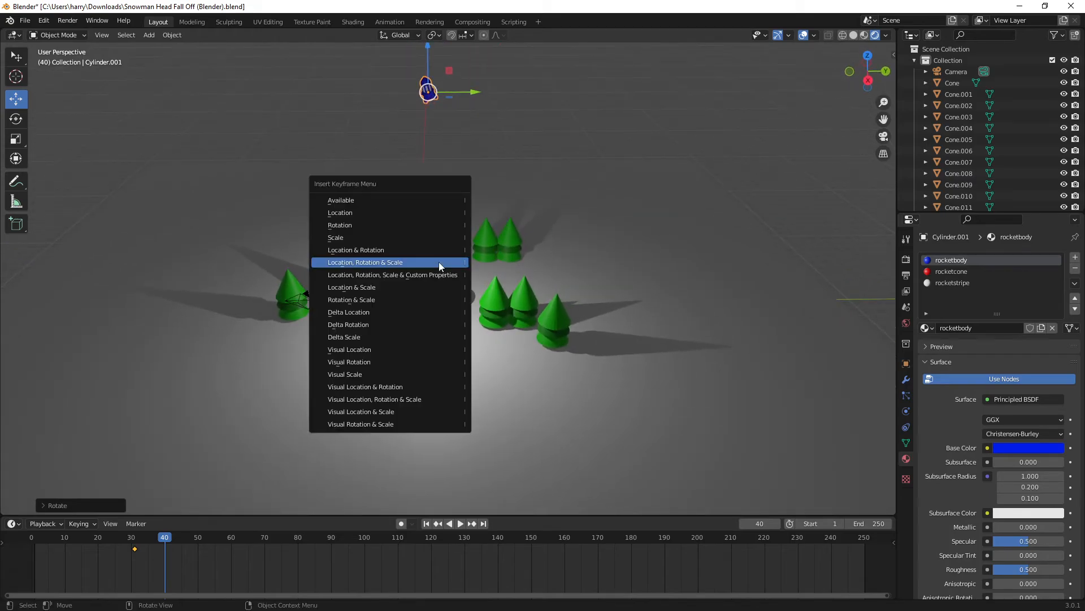
pyautogui.click(380, 263)
# Step: At frame 46, move the rocket forward along X and lower it slightly
pyautogui.press('space')
pyautogui.press('space')
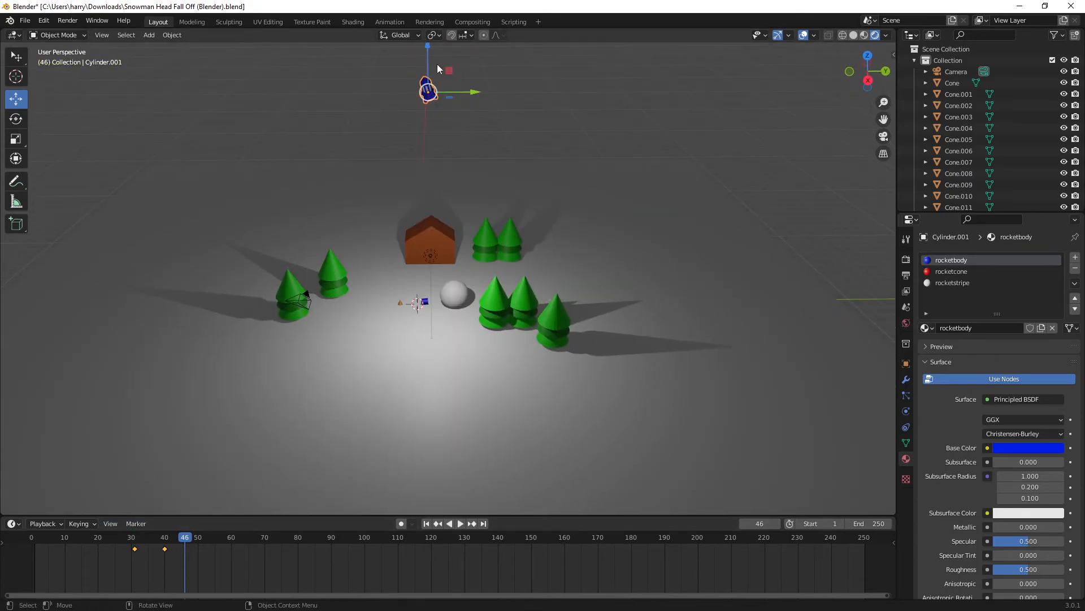
pyautogui.moveTo(559, 121); pyautogui.dragTo(436, 140, button='middle')
pyautogui.moveTo(504, 117); pyautogui.dragTo(417, 135)
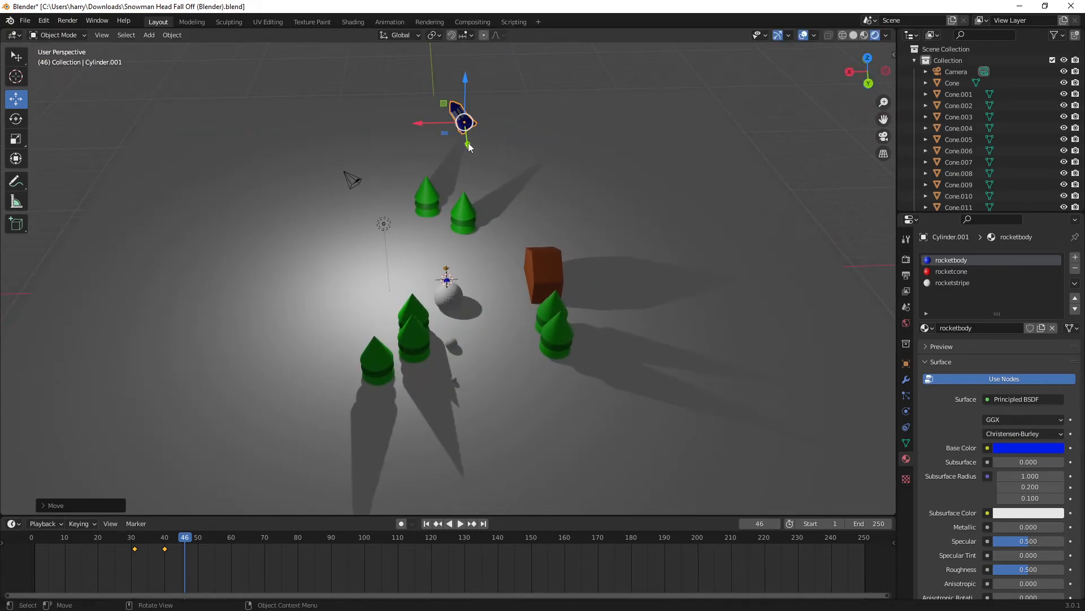
pyautogui.moveTo(465, 82); pyautogui.dragTo(463, 100)
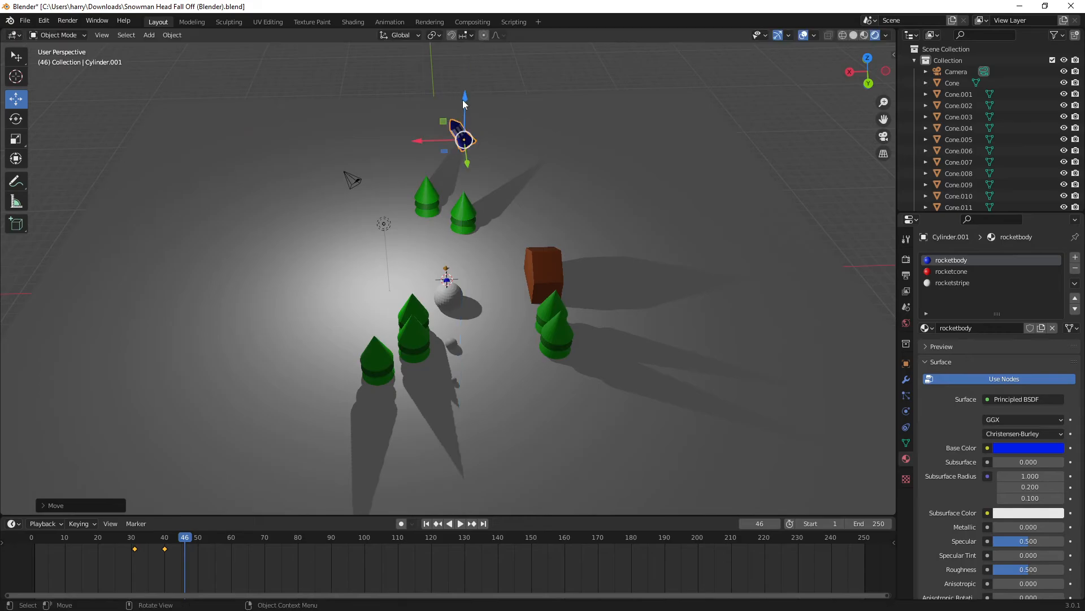
# Step: Rotate the rocket so its nose dips forward and down, and insert a keyframe at frame 46
pyautogui.press('r')
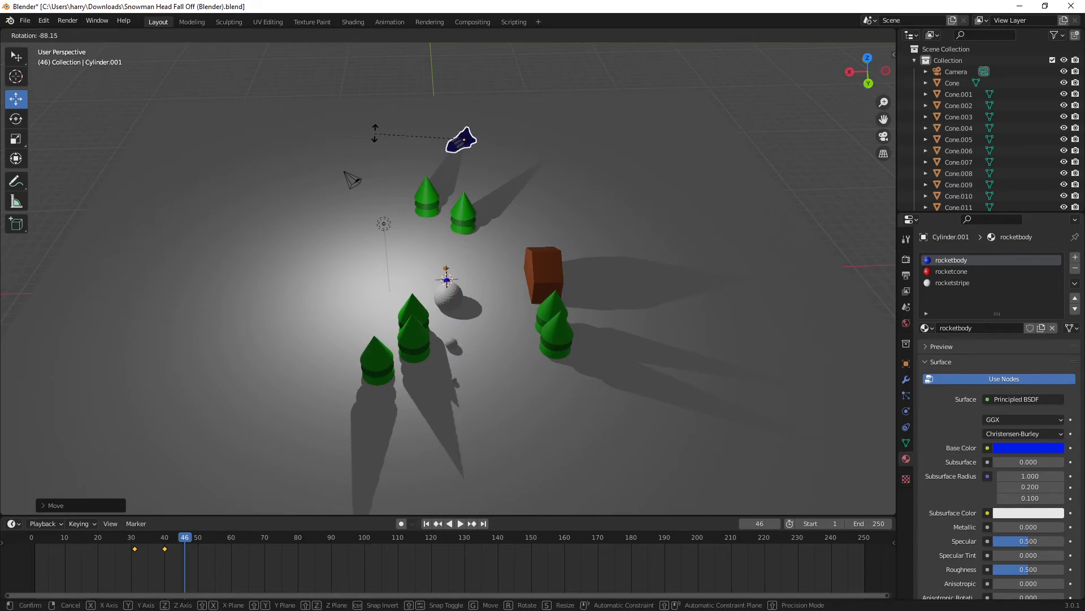
pyautogui.click(389, 129)
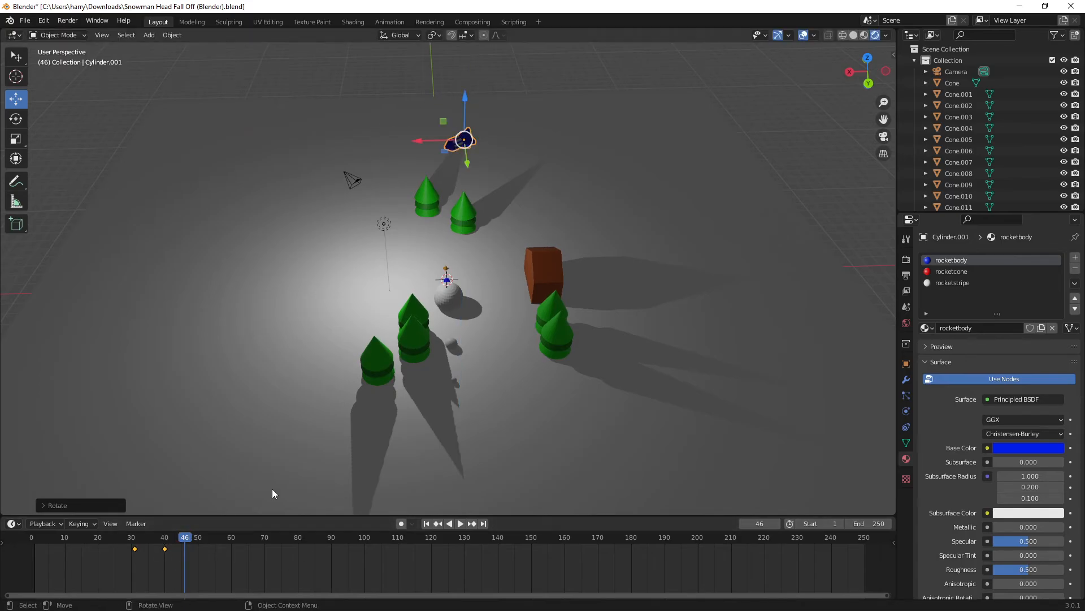
pyautogui.press('i')
pyautogui.click(279, 433)
# Step: At frame 53, move the rocket farther along X and lower, rotate it about -63° to point down, and insert a Location, Rotation & Scale keyframe
pyautogui.moveTo(188, 540); pyautogui.dragTo(208, 540)
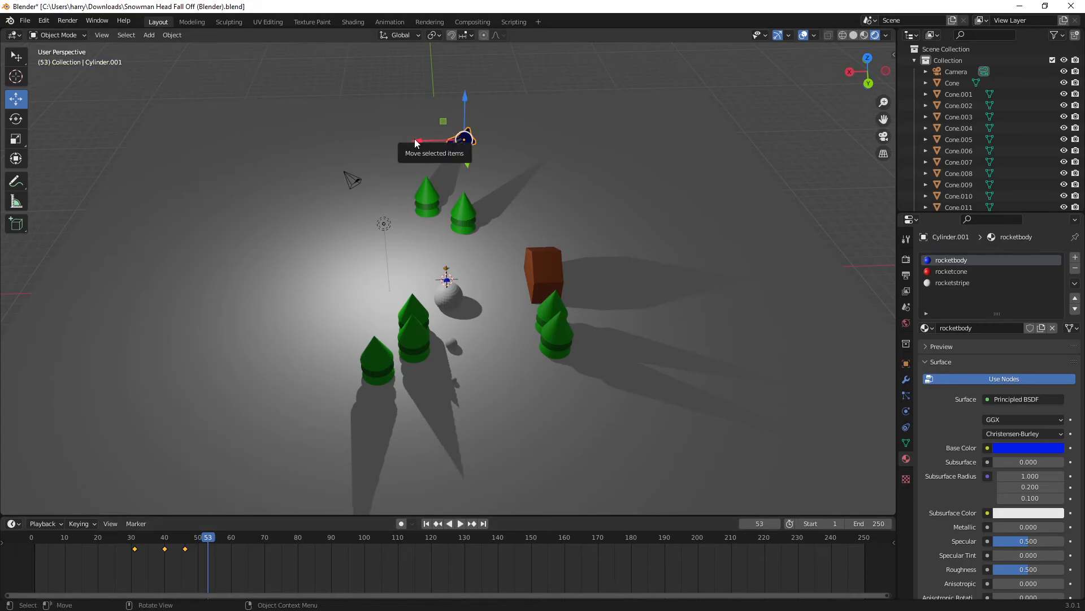
pyautogui.moveTo(472, 148); pyautogui.dragTo(404, 149)
pyautogui.moveTo(395, 104); pyautogui.dragTo(400, 149)
pyautogui.press('r')
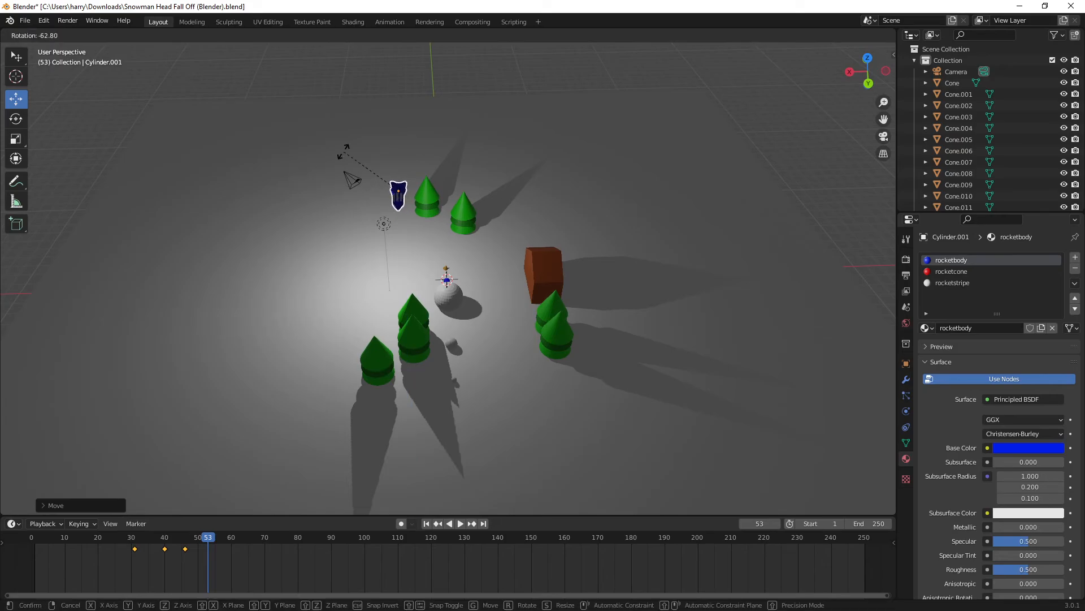
pyautogui.click(343, 151)
pyautogui.press('i')
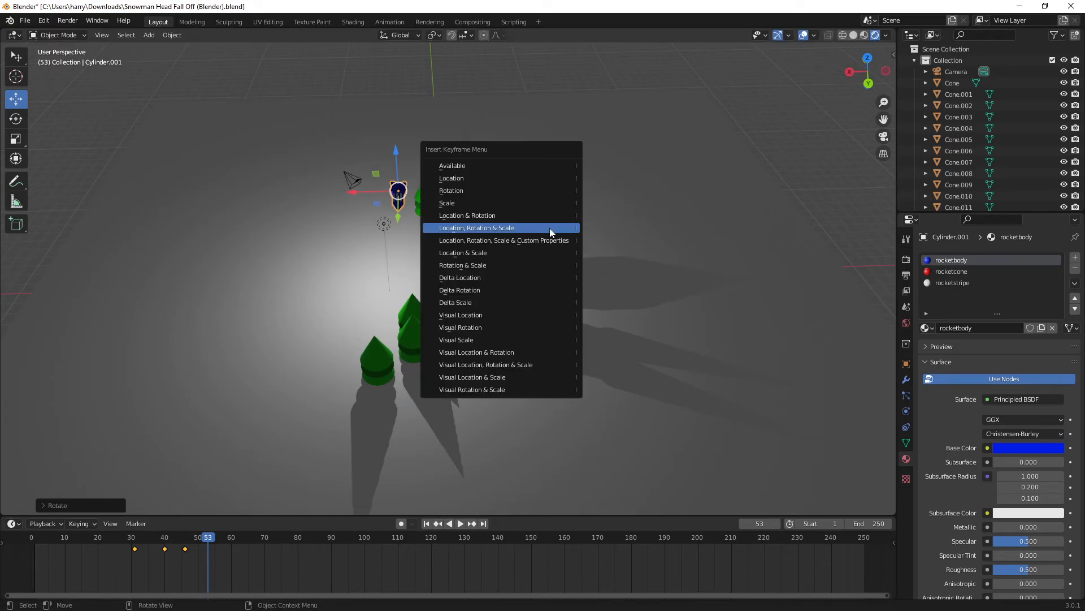
pyautogui.click(550, 229)
# Step: At frame 59, bring the rocket down near the snowman, rotate its nose toward the body, and insert a keyframe
pyautogui.press('space')
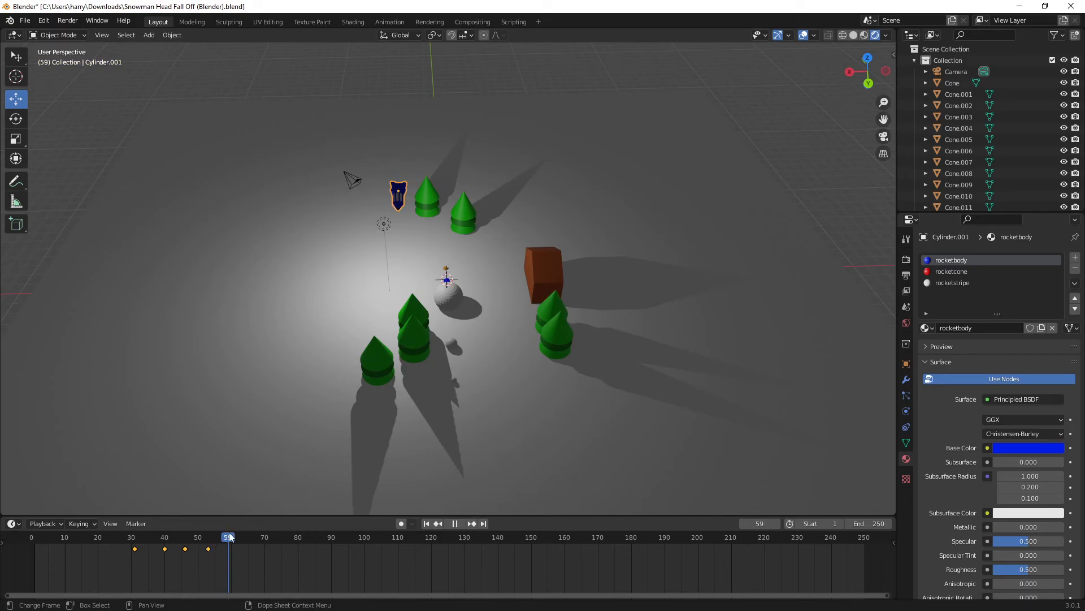
pyautogui.press('space')
pyautogui.moveTo(397, 150); pyautogui.dragTo(374, 253)
pyautogui.press('r')
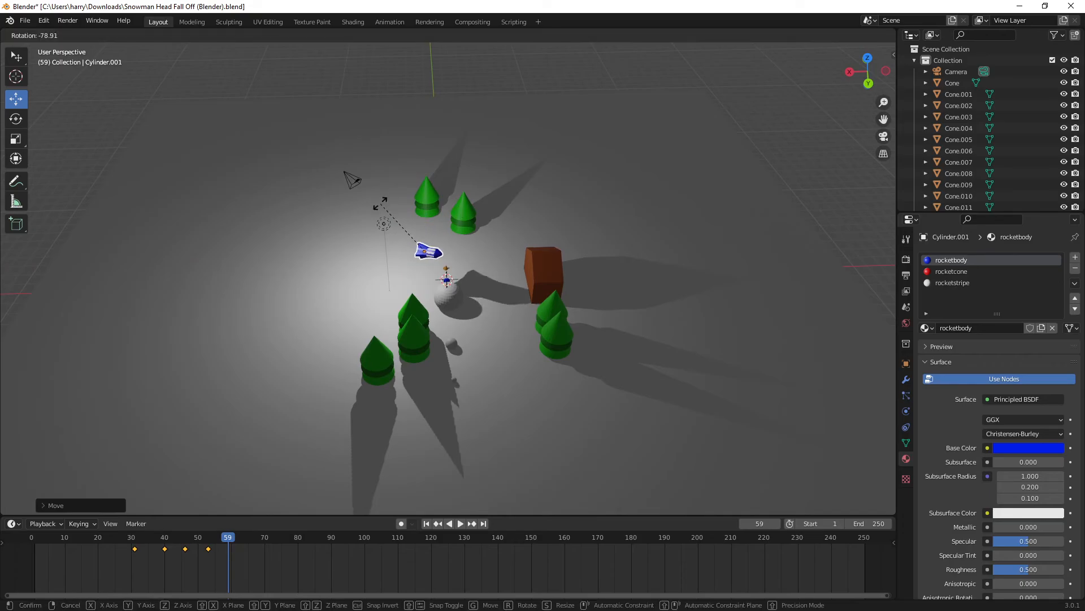
pyautogui.click(432, 216)
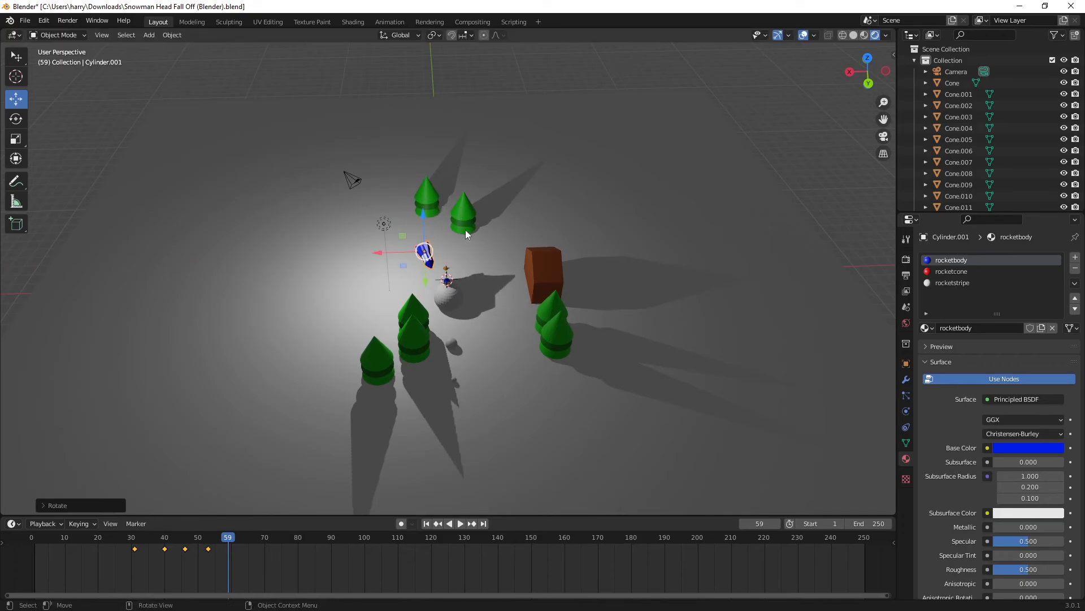
pyautogui.press('i')
pyautogui.click(432, 243)
# Step: At frame 64, shift the rocket along Y toward the snowman and tilt its nose down at the body
pyautogui.moveTo(433, 243); pyautogui.dragTo(445, 305, button='middle')
pyautogui.scroll(6, 446, 304)
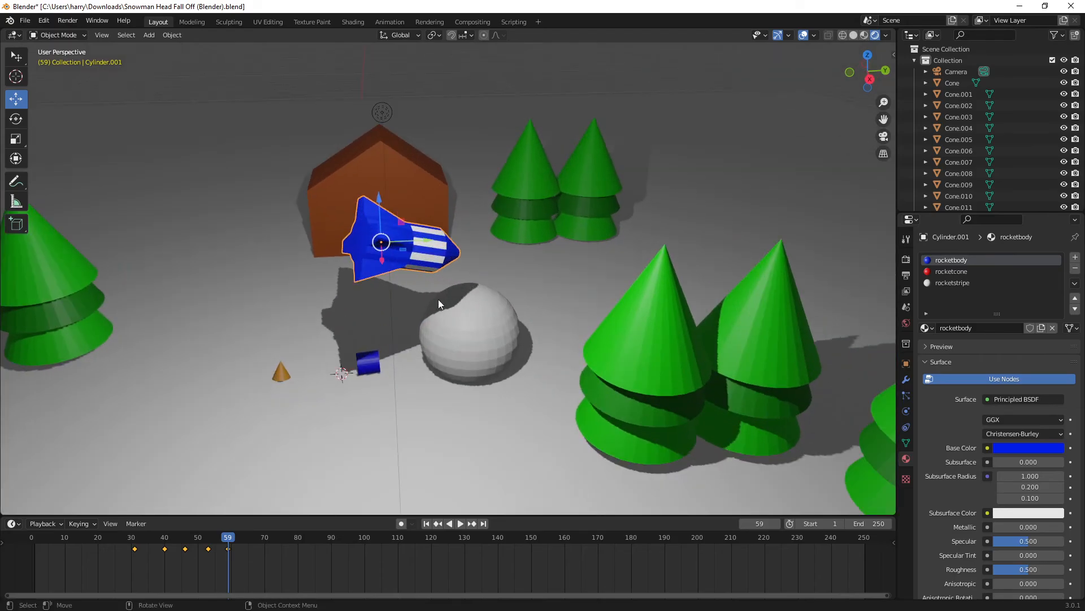
pyautogui.moveTo(228, 539); pyautogui.dragTo(245, 538)
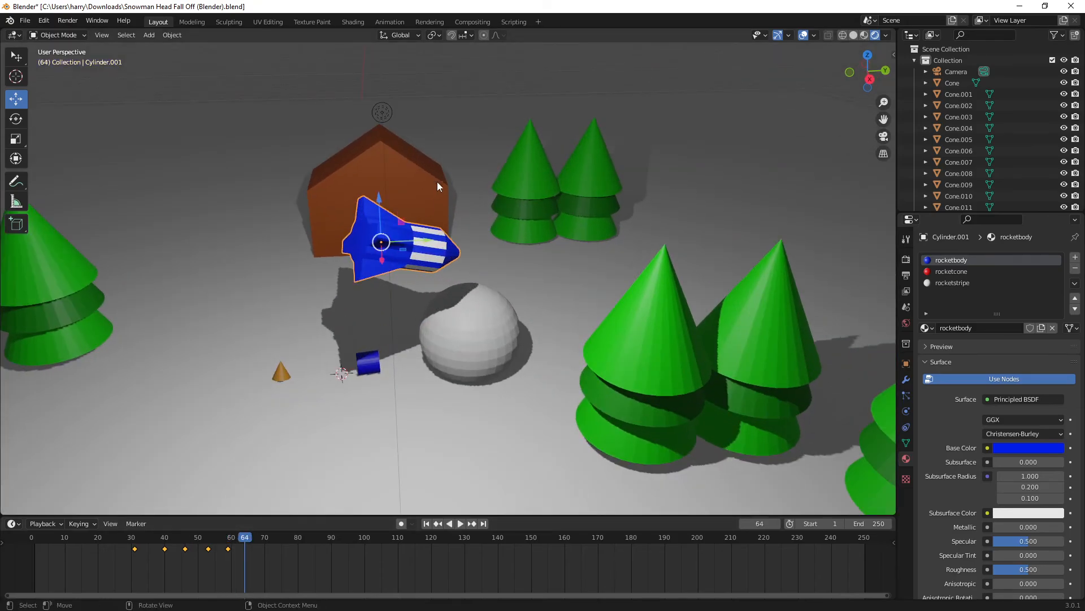
pyautogui.moveTo(424, 247); pyautogui.dragTo(446, 229)
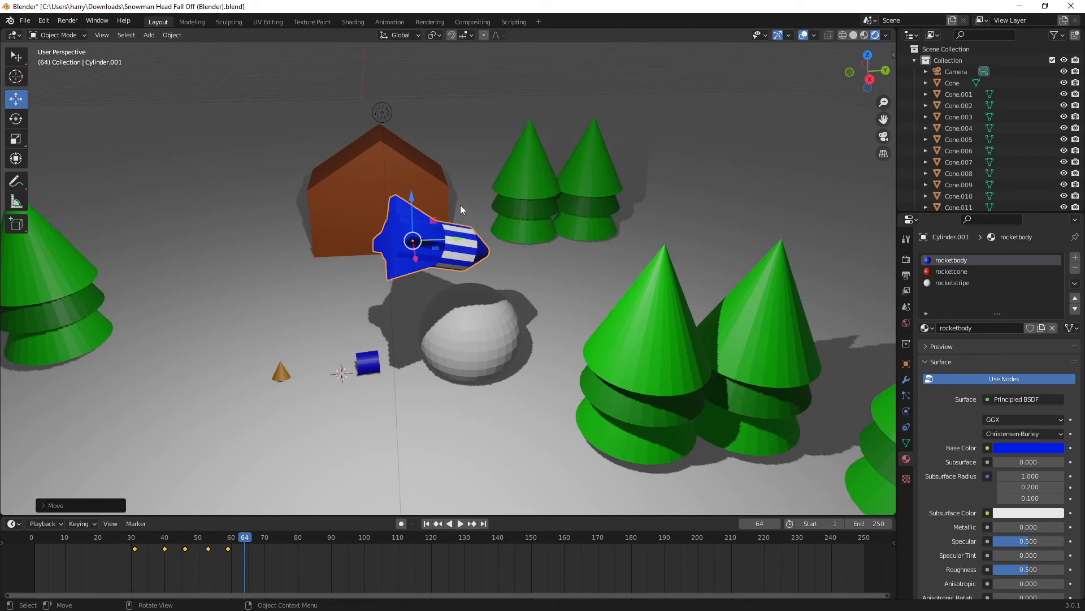
pyautogui.press('r')
pyautogui.click(506, 241)
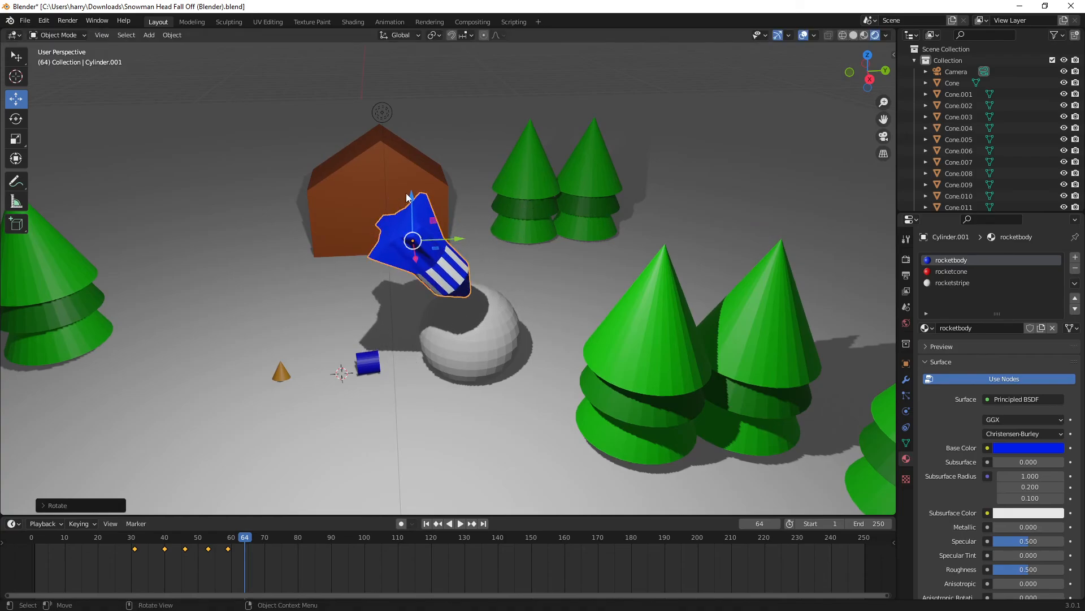
# Step: Lower the rocket until its nose is buried in the snowman's body and insert a keyframe at frame 64
pyautogui.moveTo(407, 197); pyautogui.dragTo(423, 273)
pyautogui.moveTo(418, 324); pyautogui.dragTo(486, 269)
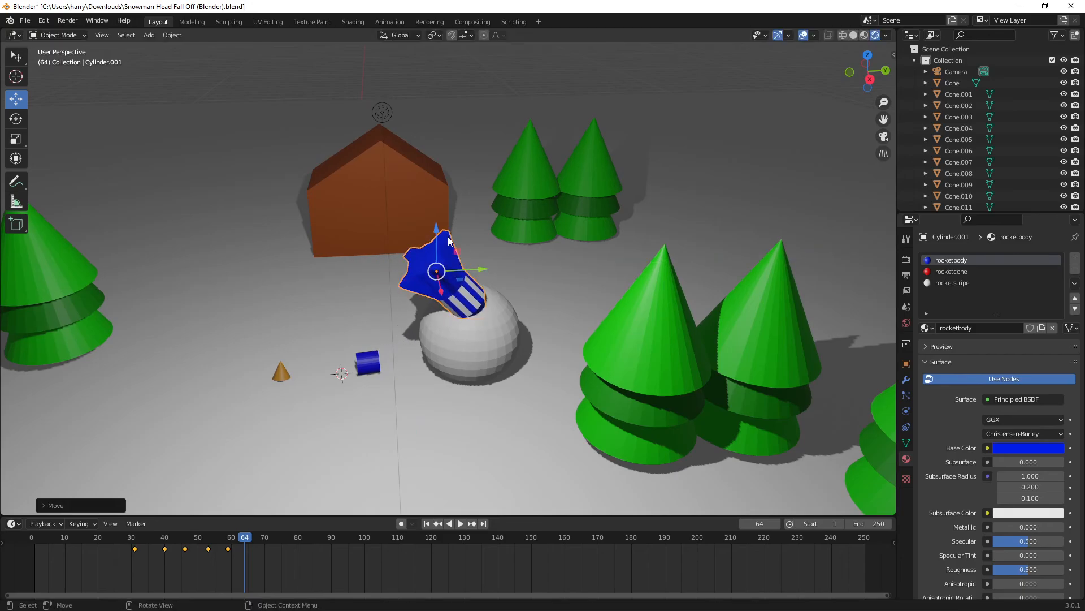
pyautogui.moveTo(437, 235); pyautogui.dragTo(437, 265)
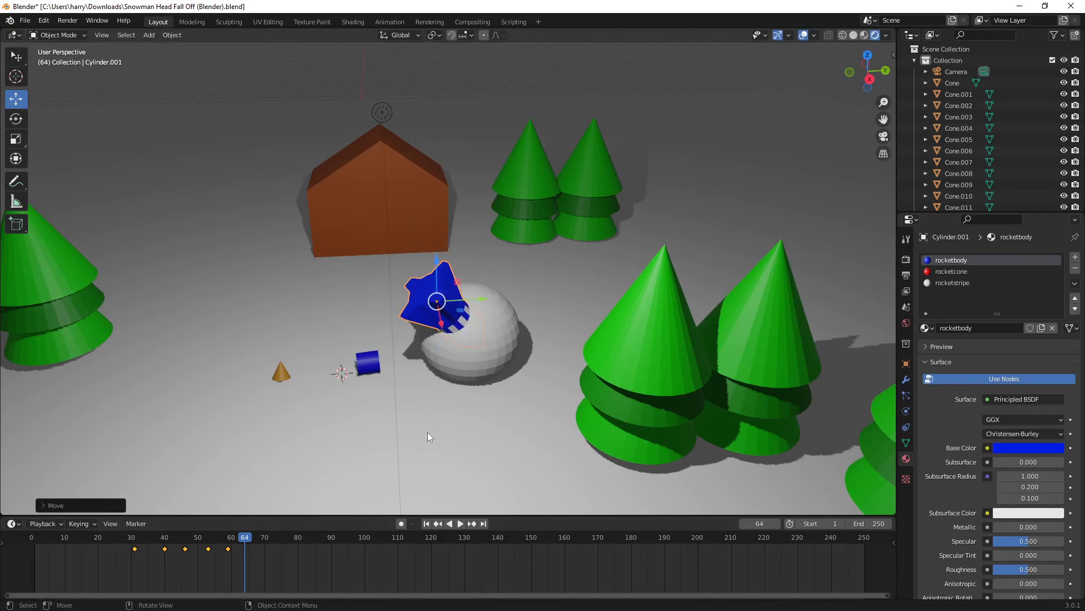
pyautogui.press('i')
pyautogui.click(360, 416)
# Step: Play back the animation from frame 0 to check the rocket's flight from a wide view
pyautogui.scroll(-6, 365, 410)
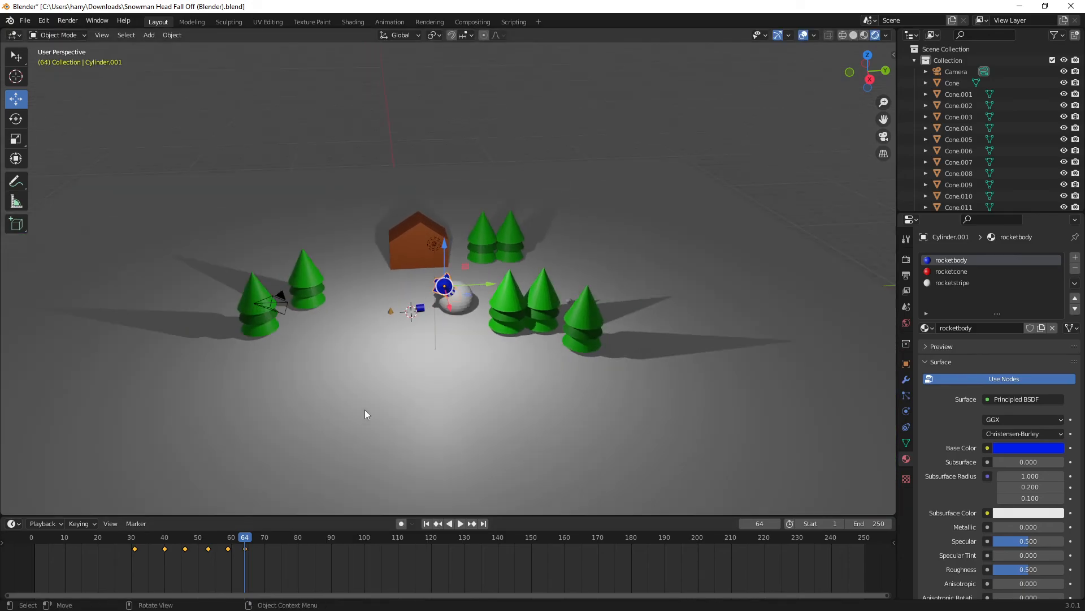
pyautogui.click(195, 545)
pyautogui.press('space')
pyautogui.moveTo(196, 545); pyautogui.dragTo(30, 547)
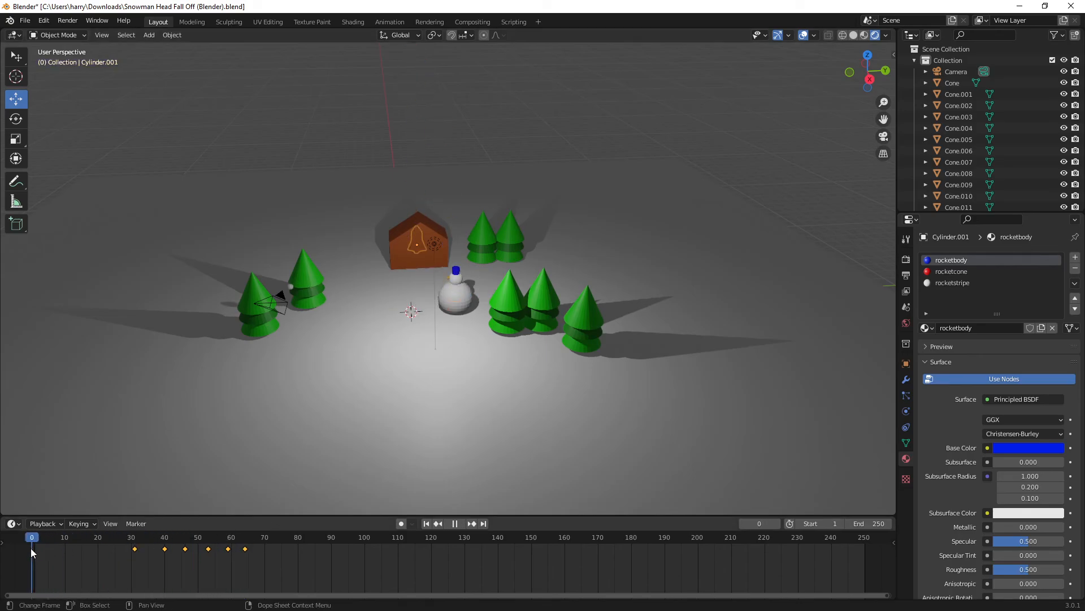
pyautogui.press('space')
pyautogui.scroll(-4, 296, 239)
pyautogui.scroll(-1, 296, 245)
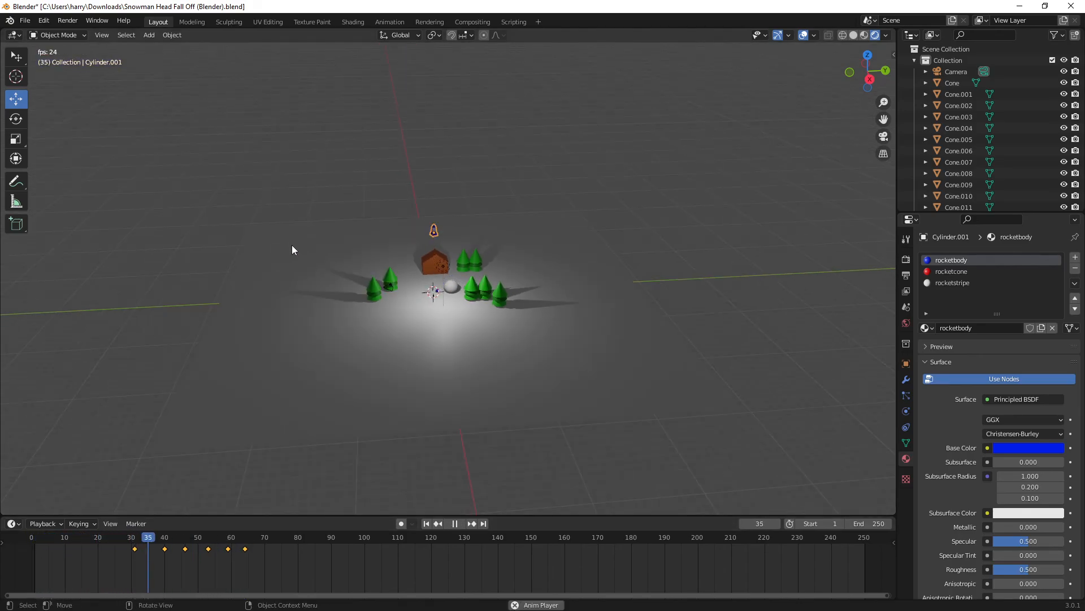
pyautogui.press('space')
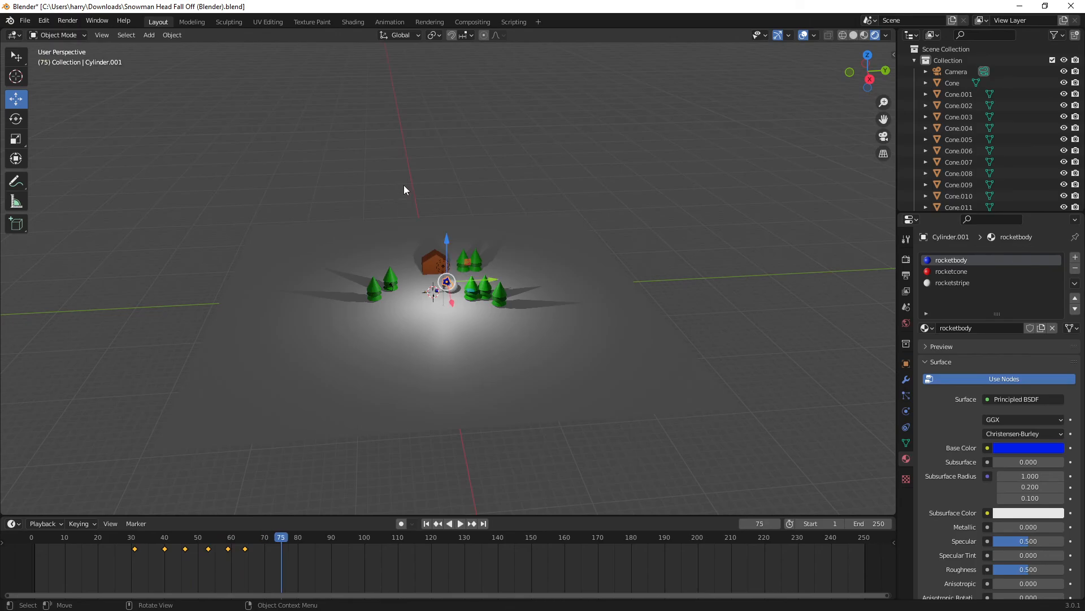
# Step: Replay the rocket's launch and crash into the snowman from around frame 20 in a closer view
pyautogui.scroll(5, 396, 203)
pyautogui.moveTo(277, 537); pyautogui.dragTo(105, 559)
pyautogui.press('space')
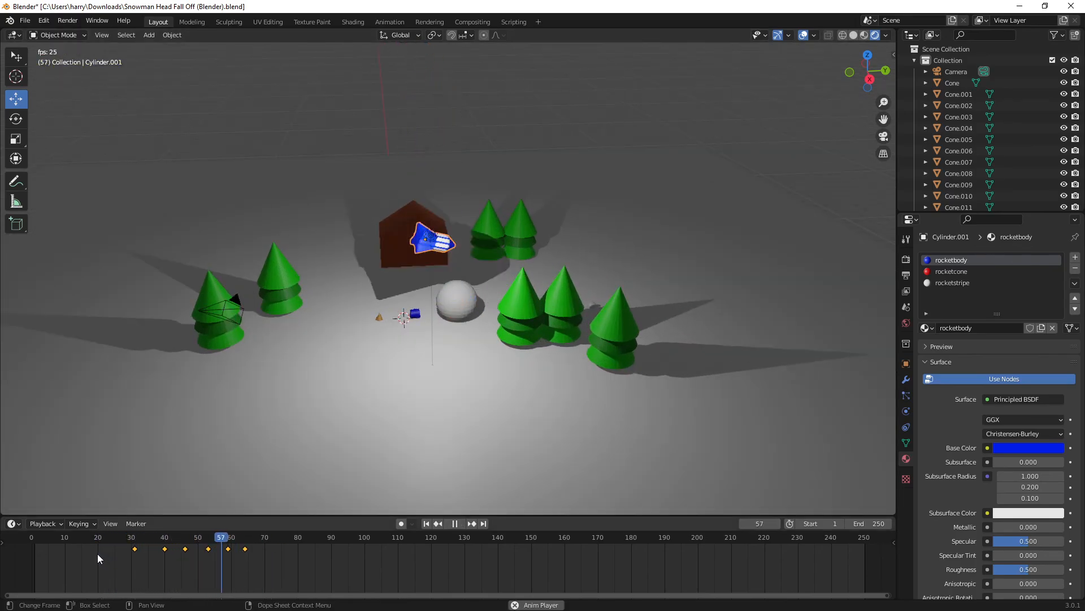
pyautogui.press('space')
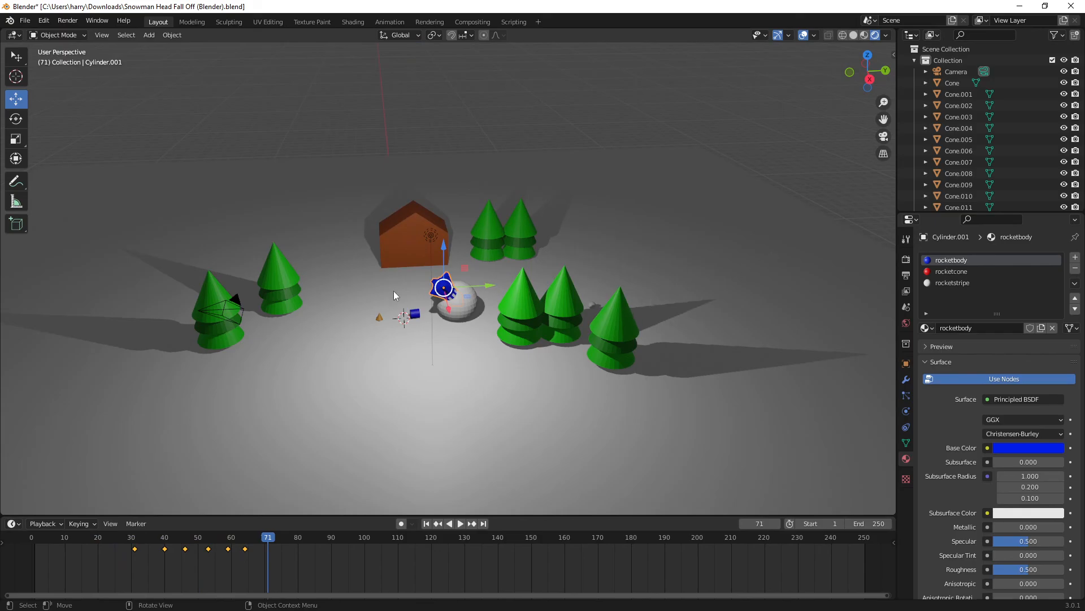
# Step: Select the snowball at frame 0 and insert a Location, Rotation & Scale keyframe for it at frame 25
pyautogui.moveTo(271, 538); pyautogui.dragTo(31, 540)
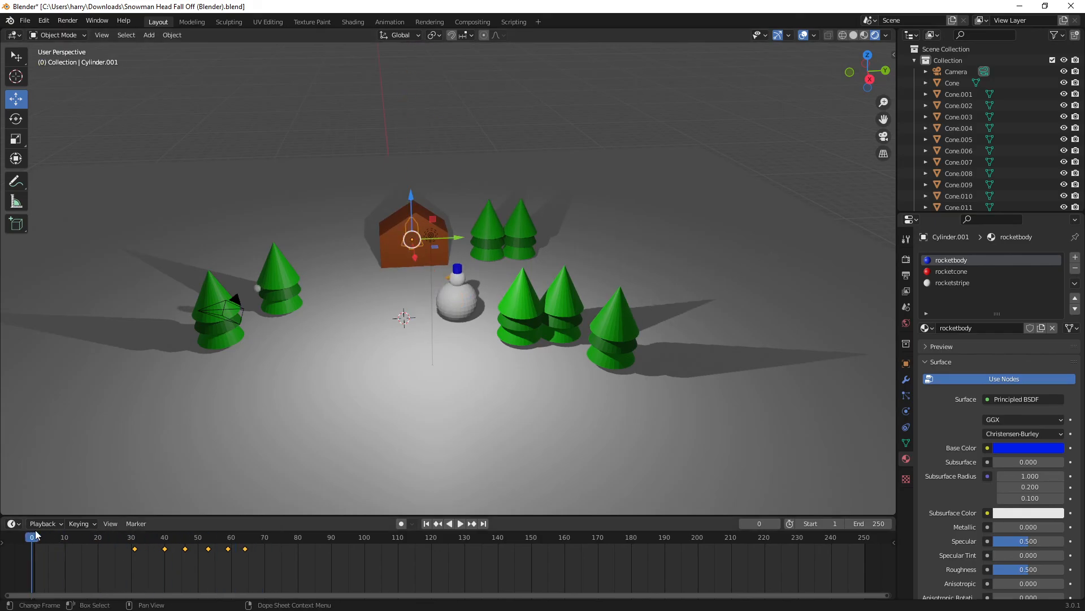
pyautogui.click(257, 287)
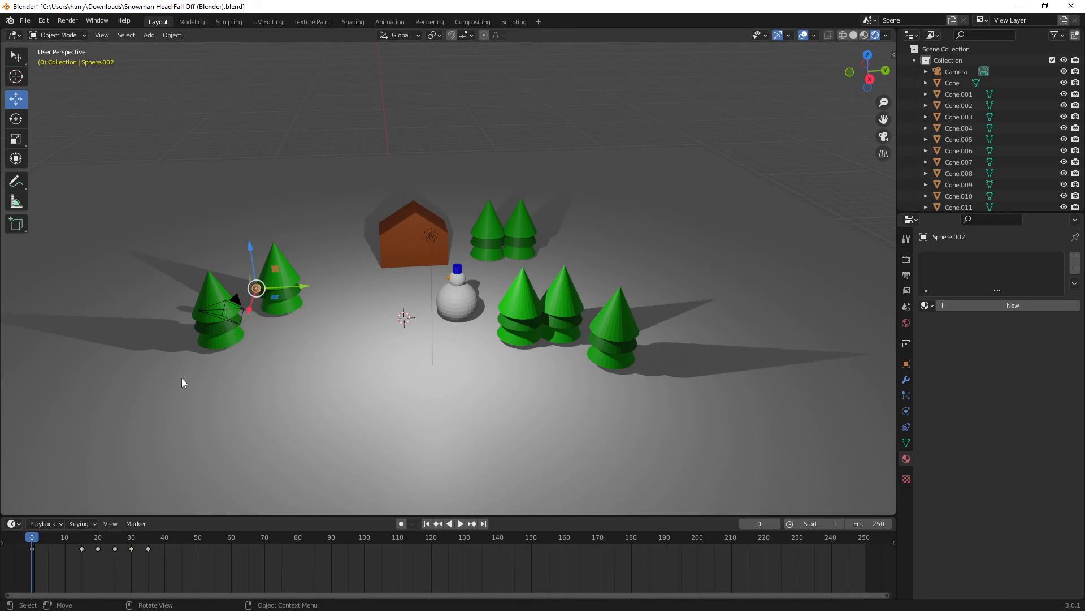
pyautogui.moveTo(75, 540); pyautogui.dragTo(115, 540)
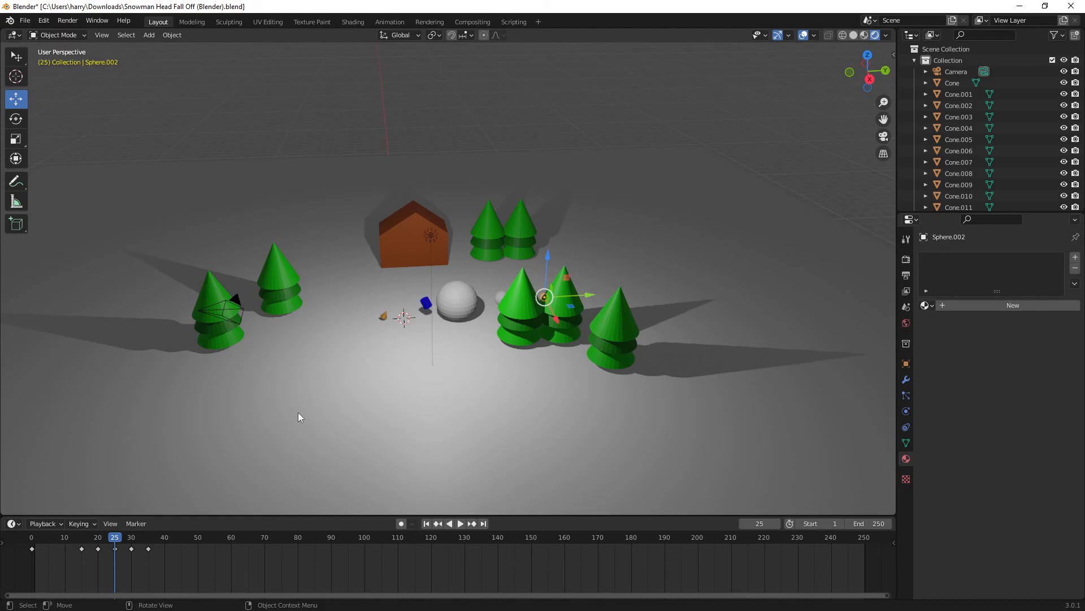
pyautogui.press('i')
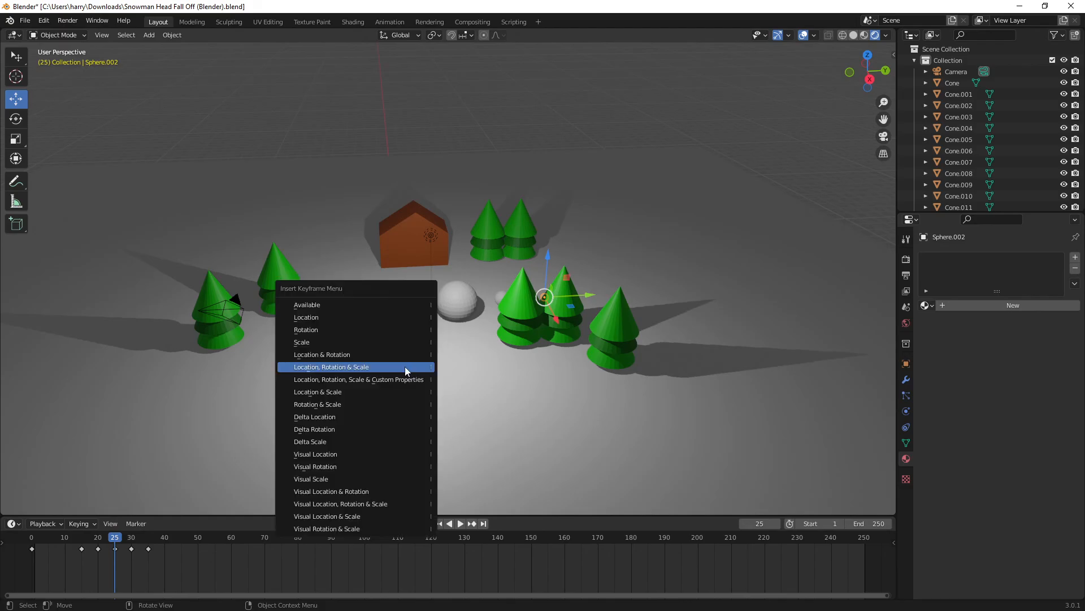
pyautogui.click(355, 373)
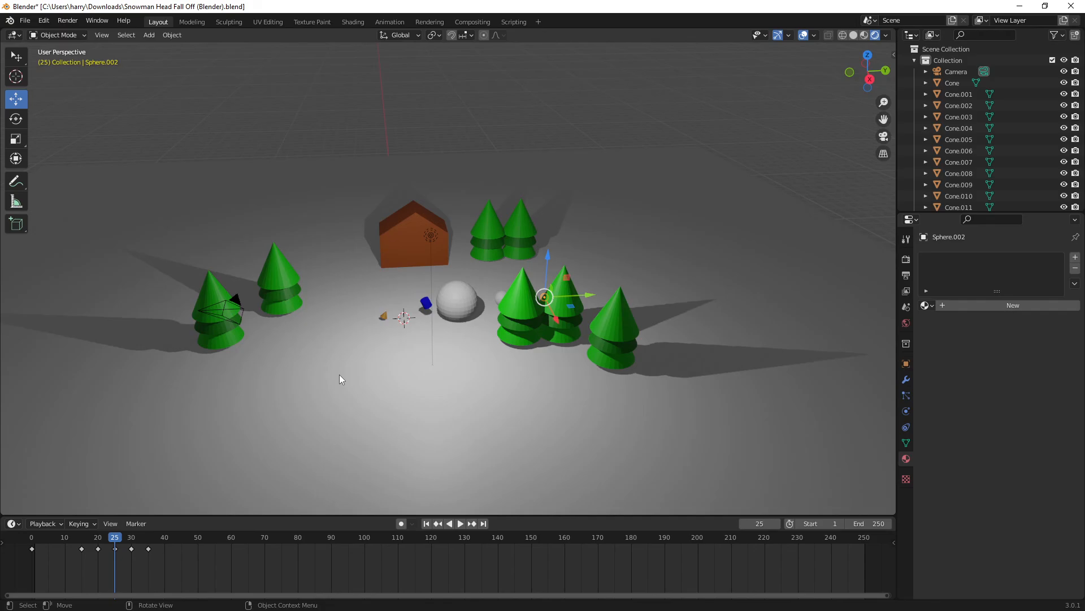